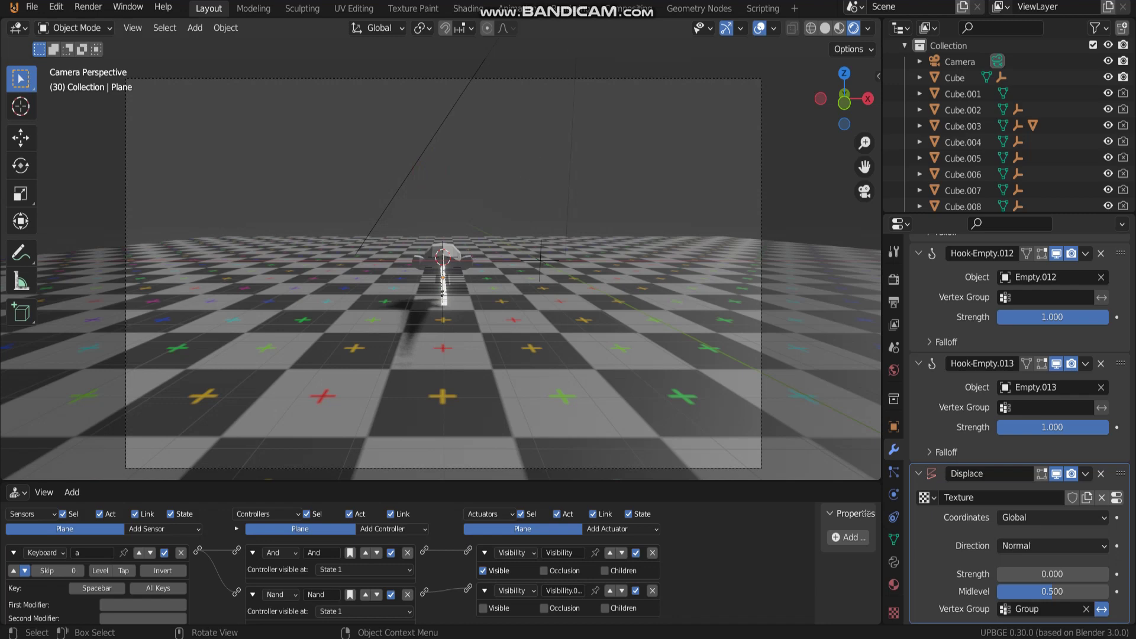
# Step: Run the trail demo in the game engine, stop it and examine the trail and its hooks from an angled perspective
pyautogui.press('p')
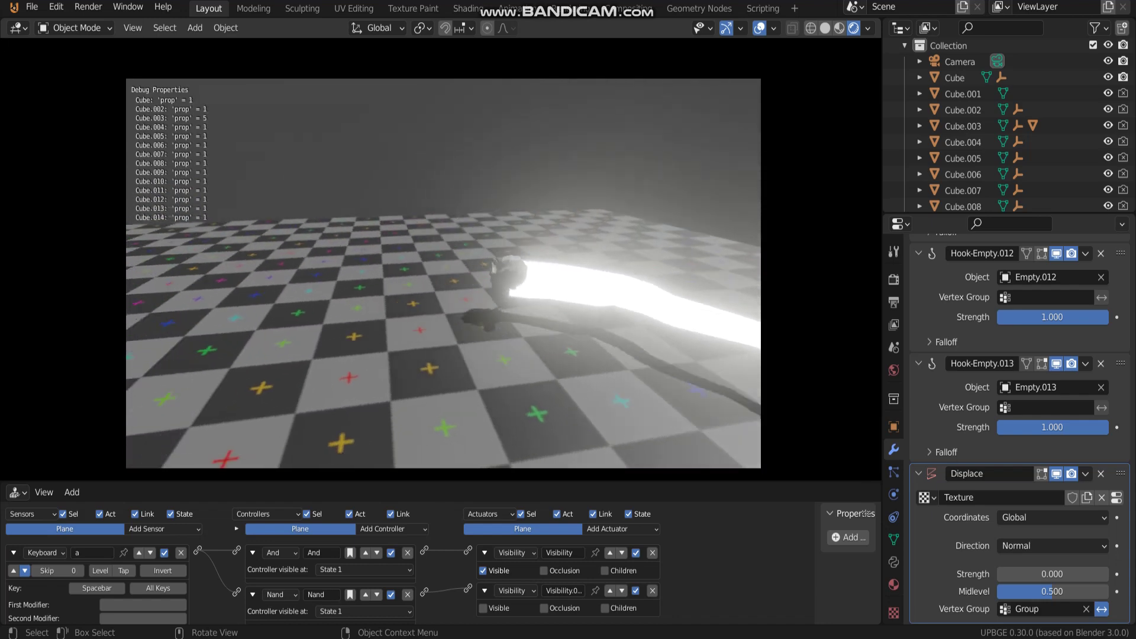
pyautogui.press('Escape')
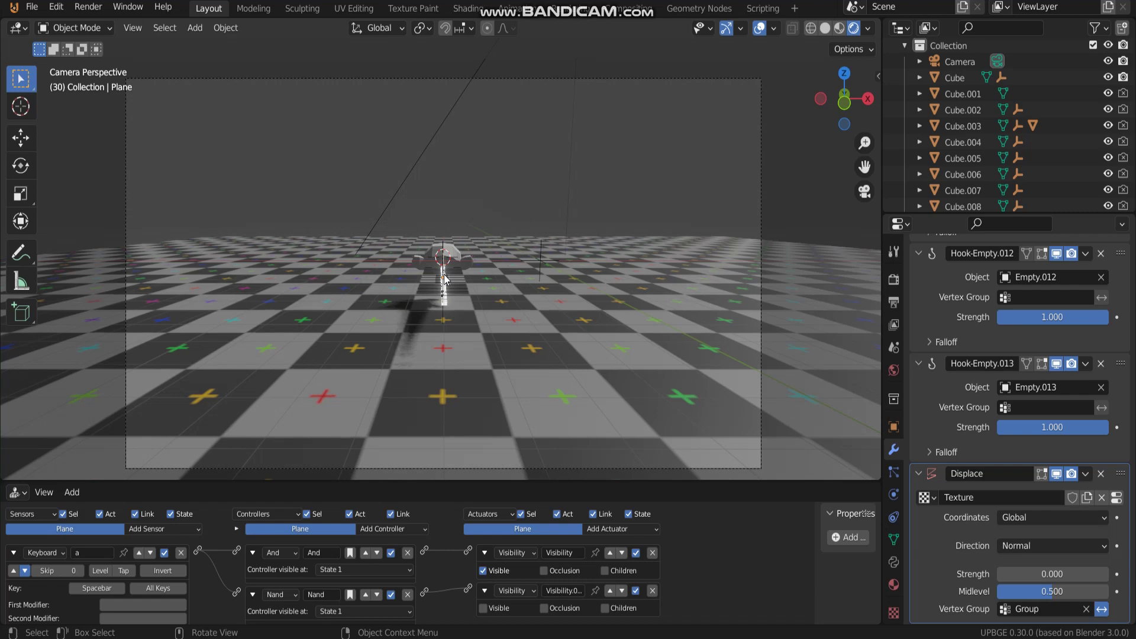
pyautogui.moveTo(526, 296); pyautogui.dragTo(507, 258, button='middle')
# Step: Create a new default scene without saving the changes to the current file
pyautogui.hotkey('ctrl', 'n')
pyautogui.click(507, 248)
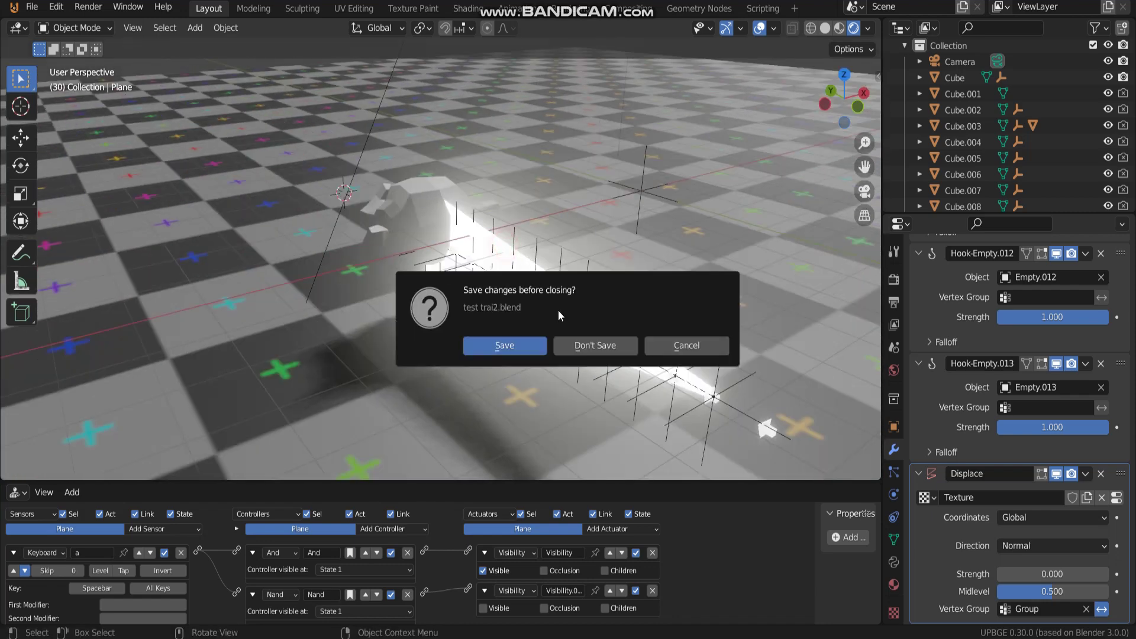
pyautogui.click(584, 346)
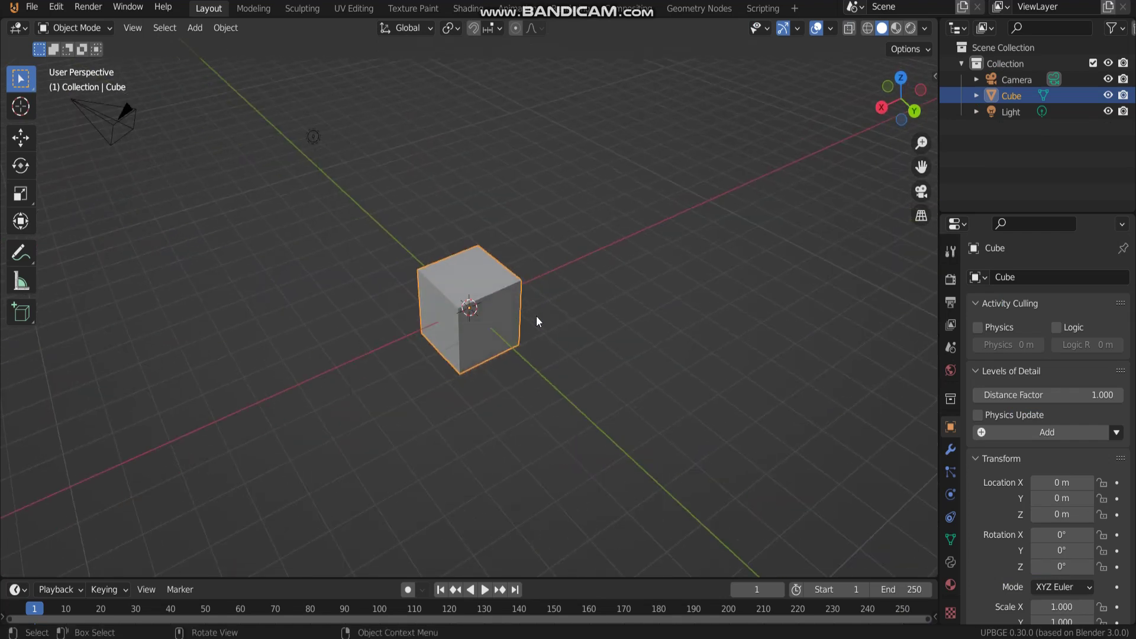
# Step: Enlarge the timeline area to nearly half the window height and change it to the Logic Bricks editor
pyautogui.moveTo(534, 298); pyautogui.dragTo(586, 300, button='middle')
pyautogui.scroll(-2, 586, 300)
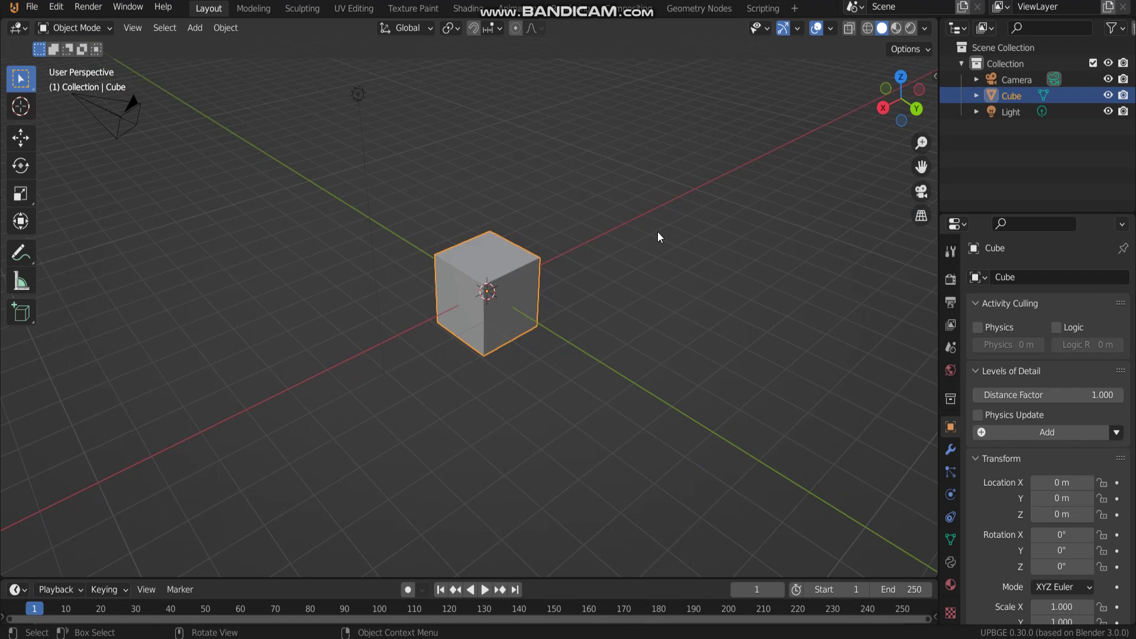
pyautogui.moveTo(589, 579); pyautogui.dragTo(550, 375)
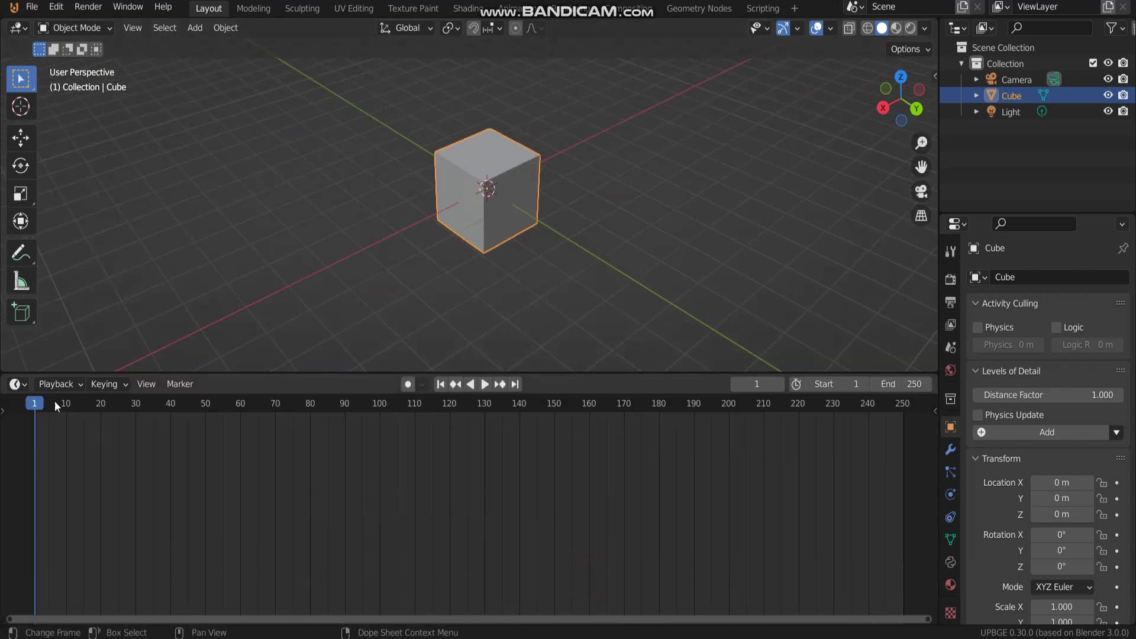
pyautogui.click(17, 384)
pyautogui.click(319, 445)
pyautogui.scroll(-2, 467, 275)
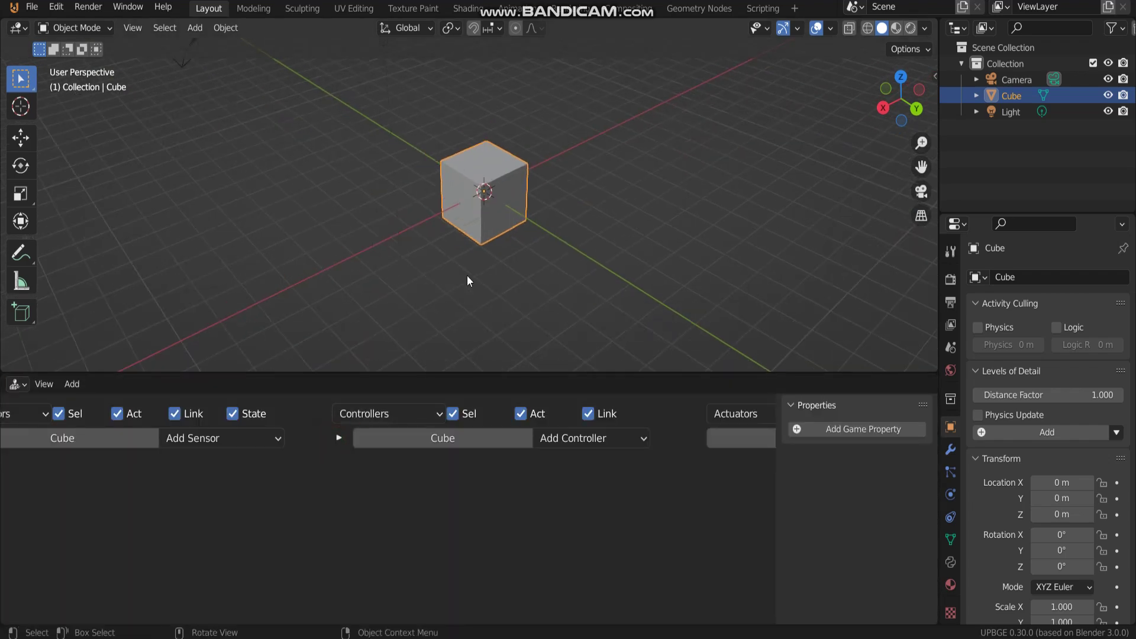
# Step: Add an Always sensor and a Motion actuator to the cube and link them through an And controller
pyautogui.click(215, 440)
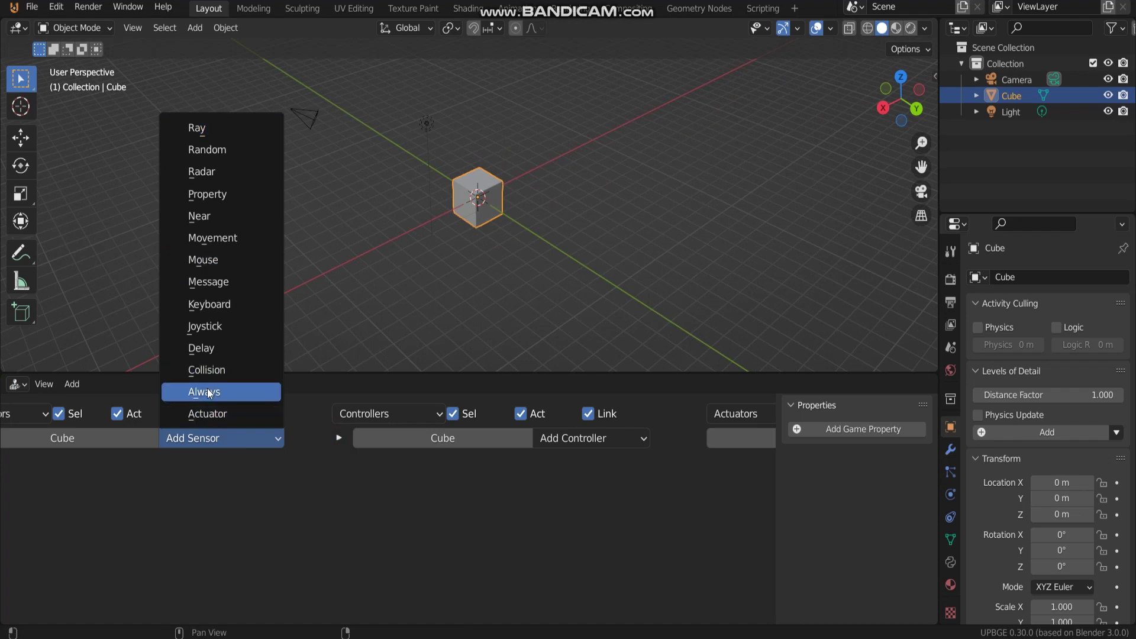
pyautogui.click(207, 392)
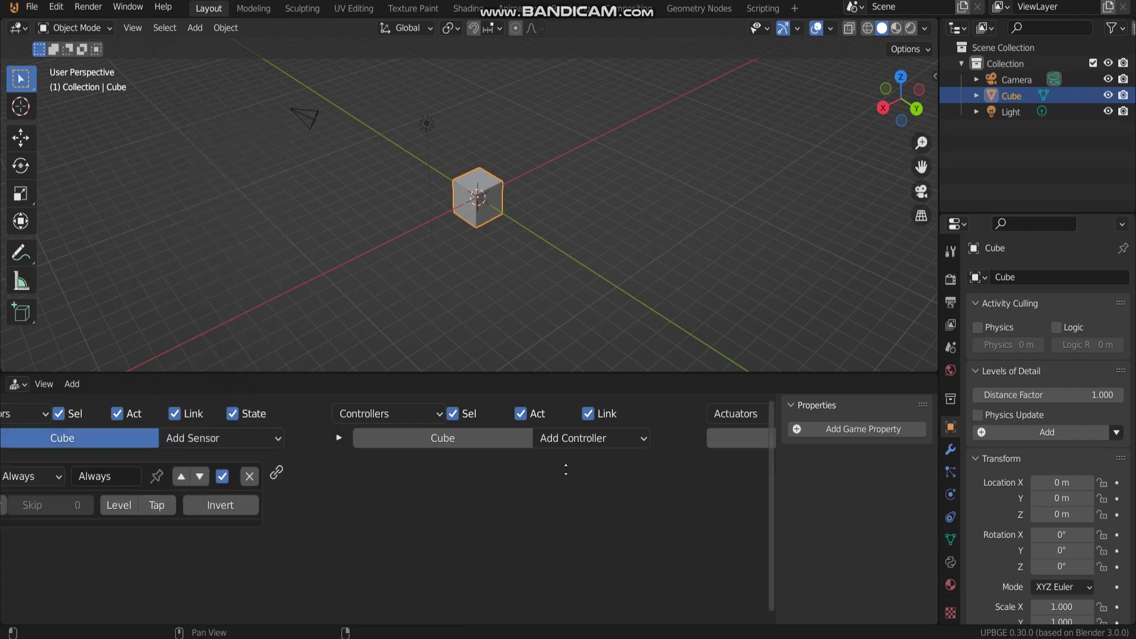
pyautogui.keyDown('ctrl'); pyautogui.hscroll(5, 694, 444); pyautogui.keyUp('ctrl')
pyautogui.click(700, 439)
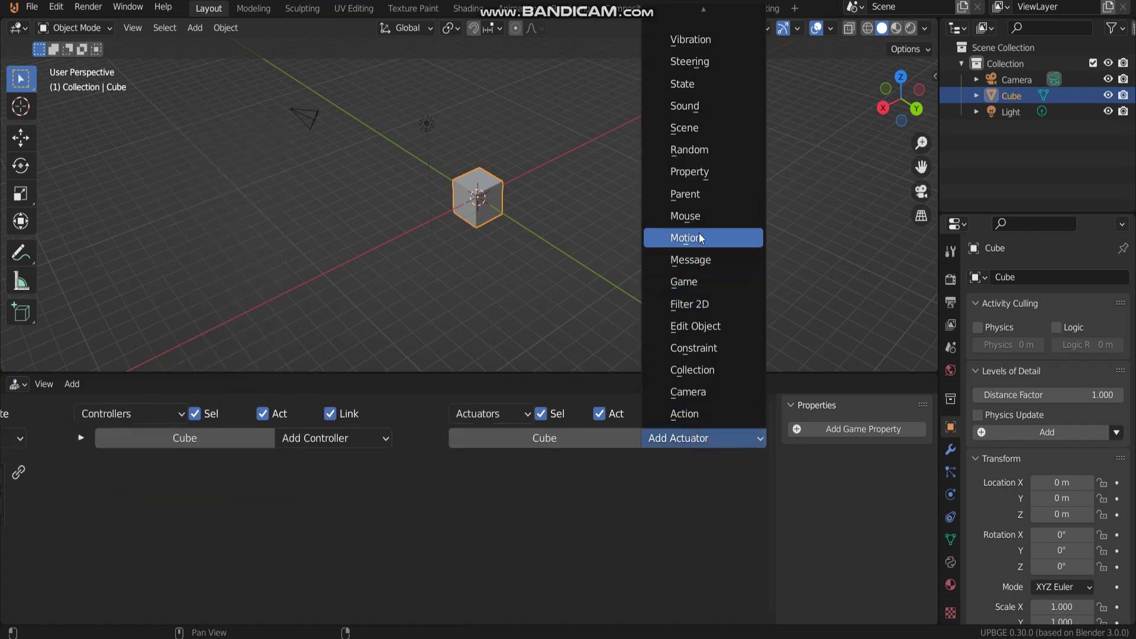
pyautogui.click(699, 237)
pyautogui.keyDown('ctrl'); pyautogui.hscroll(-2, 240, 517); pyautogui.keyUp('ctrl')
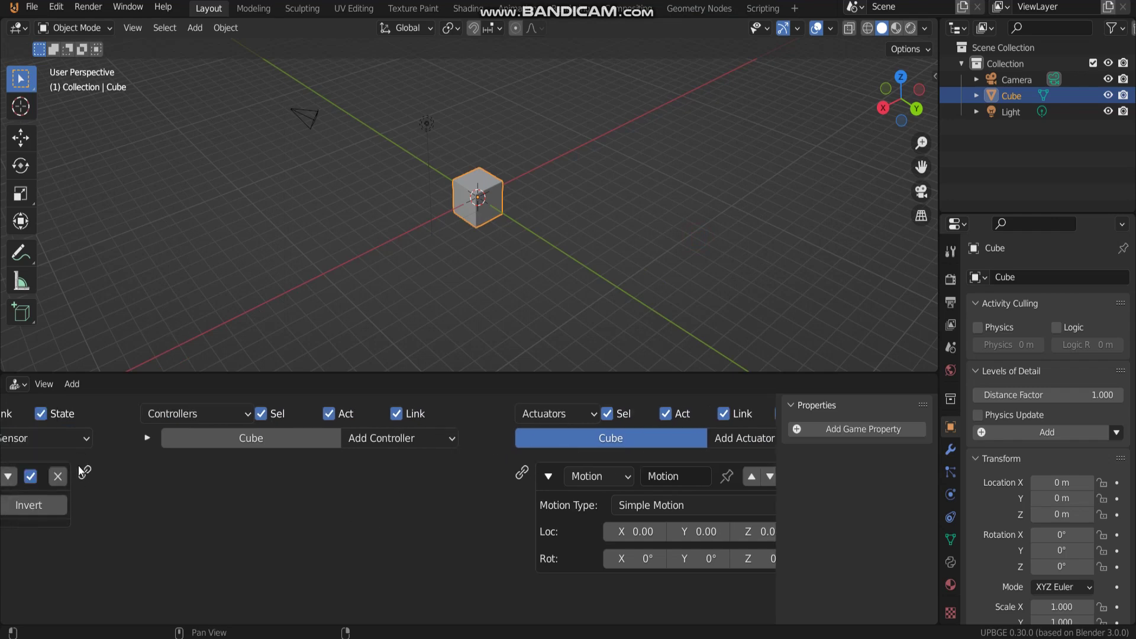
pyautogui.moveTo(85, 471); pyautogui.dragTo(521, 472)
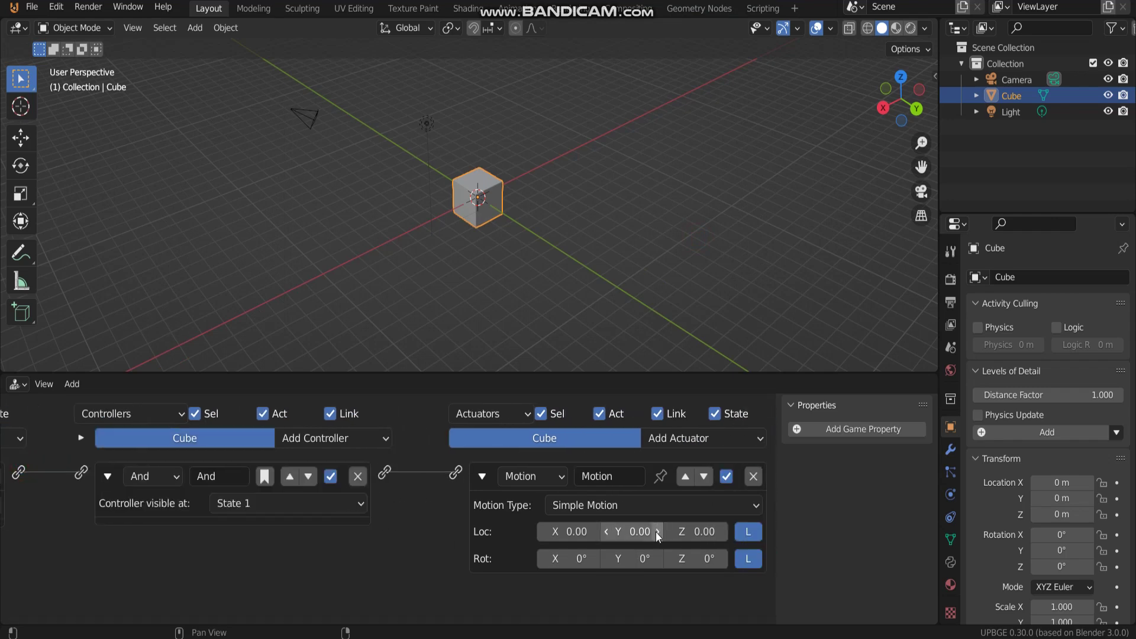
# Step: Set the Motion actuator's Y location to 0.10 and test-run the game
pyautogui.press('KP_0')
pyautogui.press('p')
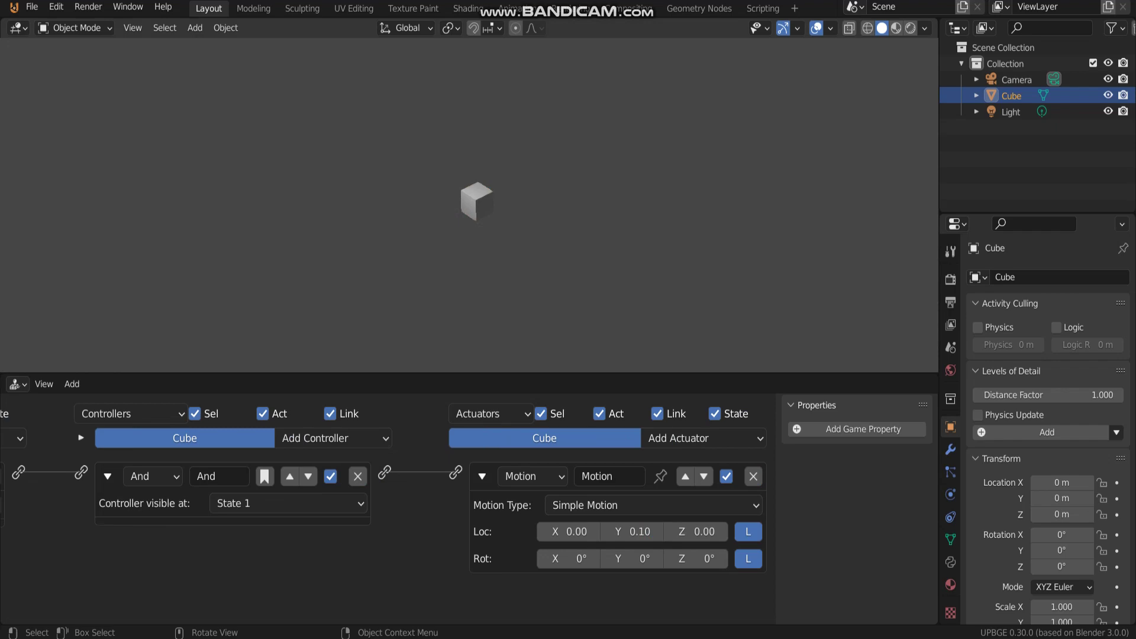
pyautogui.press('Escape')
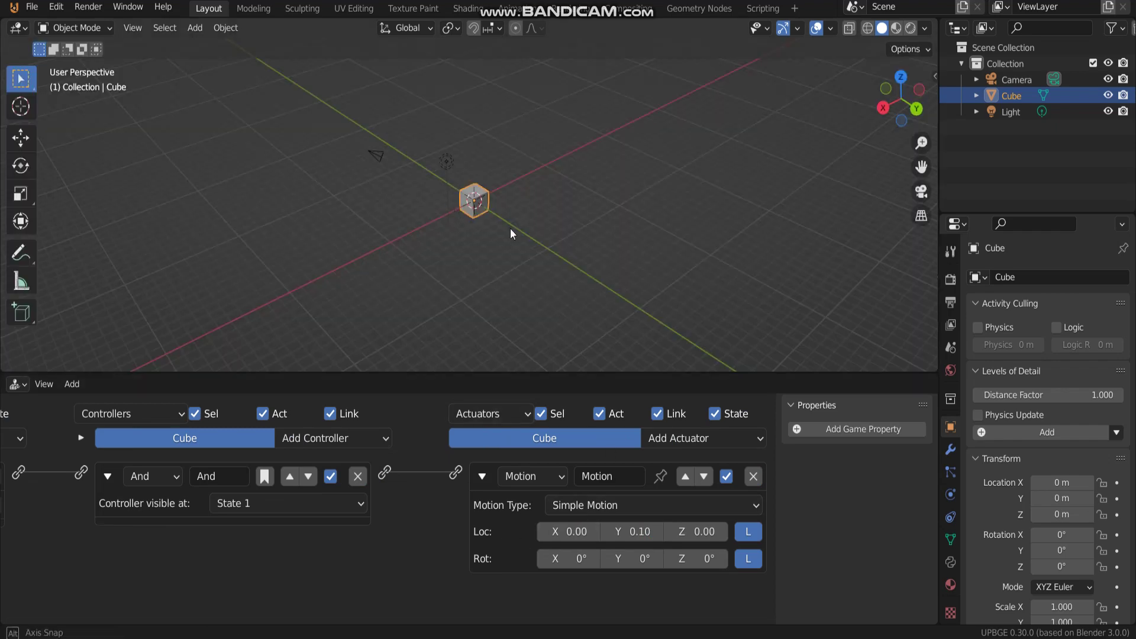
# Step: Set the Motion actuator's Y location to 0.20 and test-run the cube's movement from another angle
pyautogui.moveTo(510, 228); pyautogui.dragTo(552, 232, button='middle')
pyautogui.scroll(3, 552, 232)
pyautogui.click(653, 532)
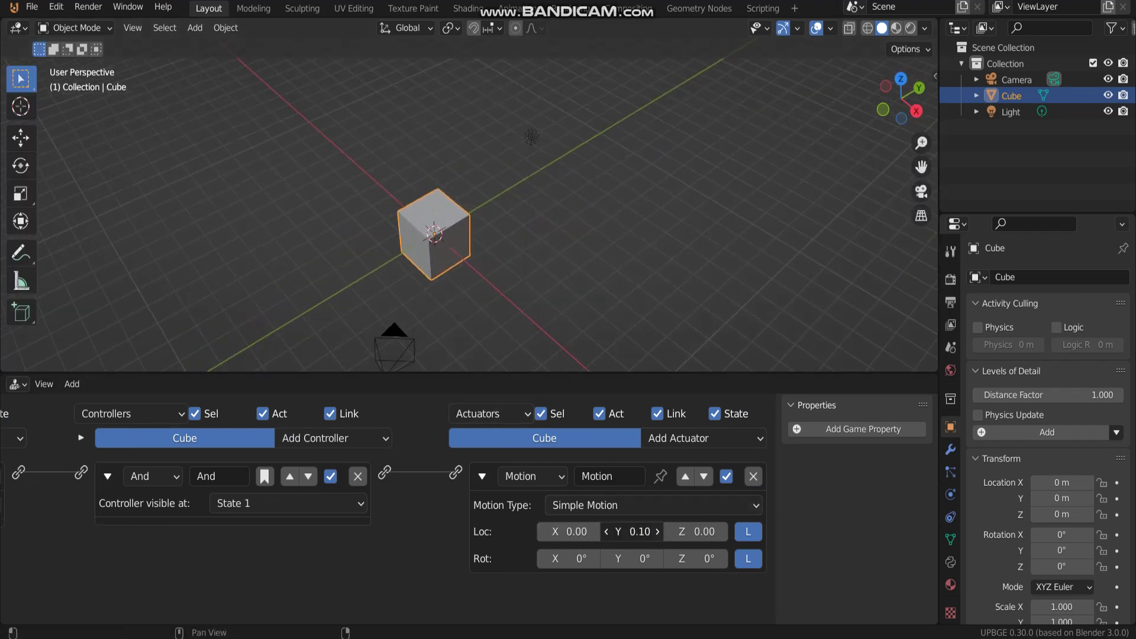
pyautogui.scroll(-2, 393, 539)
pyautogui.scroll(-2, 552, 241)
pyautogui.press('p')
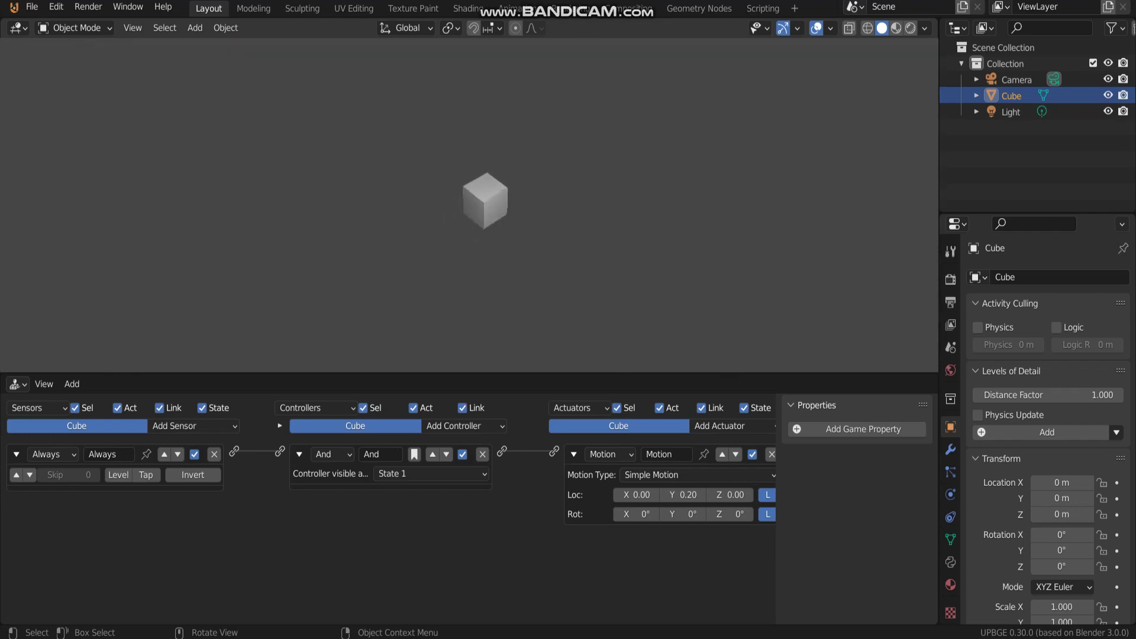
pyautogui.press('Escape')
# Step: Add a second cube, move it along Y to about -3.74 m and scale it to about 0.372
pyautogui.moveTo(538, 225); pyautogui.dragTo(429, 232, button='middle')
pyautogui.hotkey('shift', 'a')
pyautogui.moveTo(423, 229)
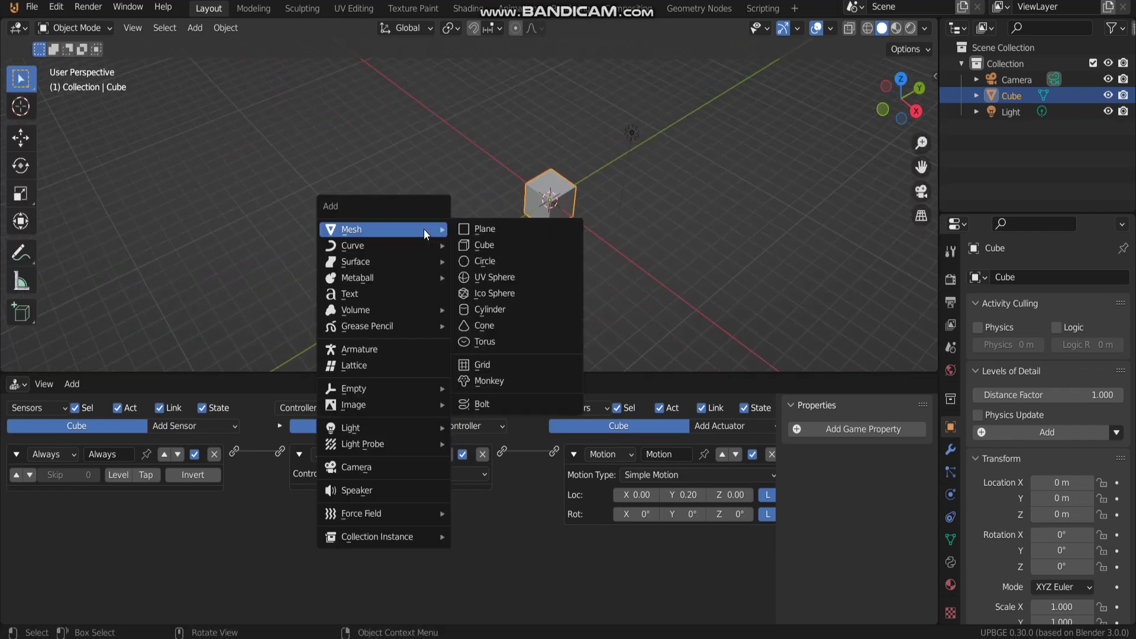
pyautogui.click(478, 244)
pyautogui.press('g')
pyautogui.press('y')
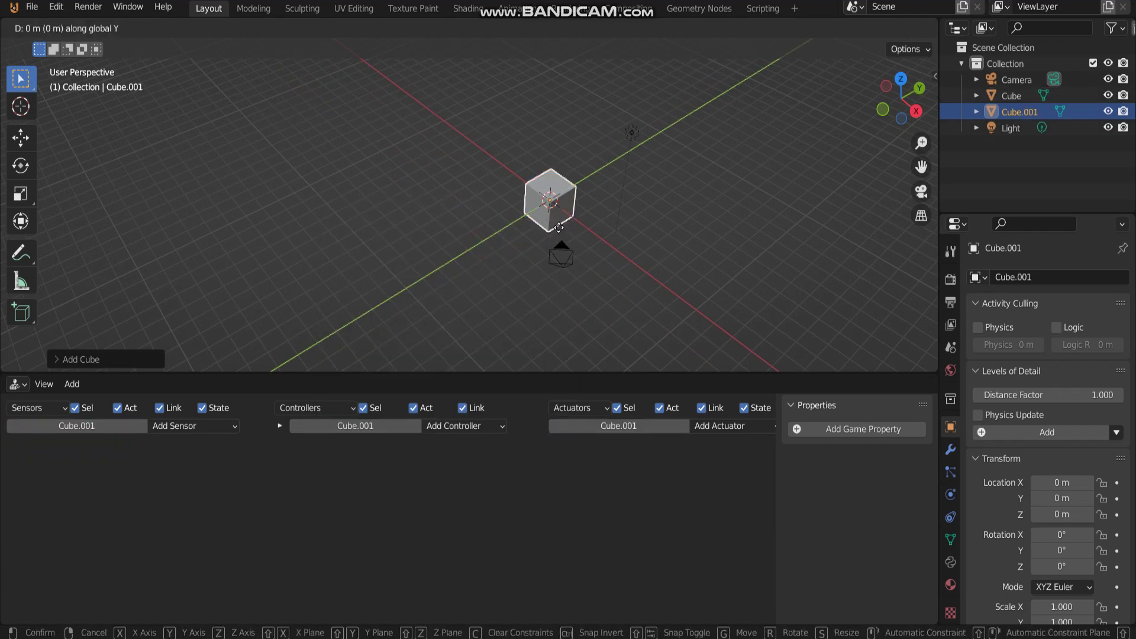
pyautogui.click(619, 236)
pyautogui.press('s')
pyautogui.click(562, 248)
pyautogui.scroll(4, 562, 249)
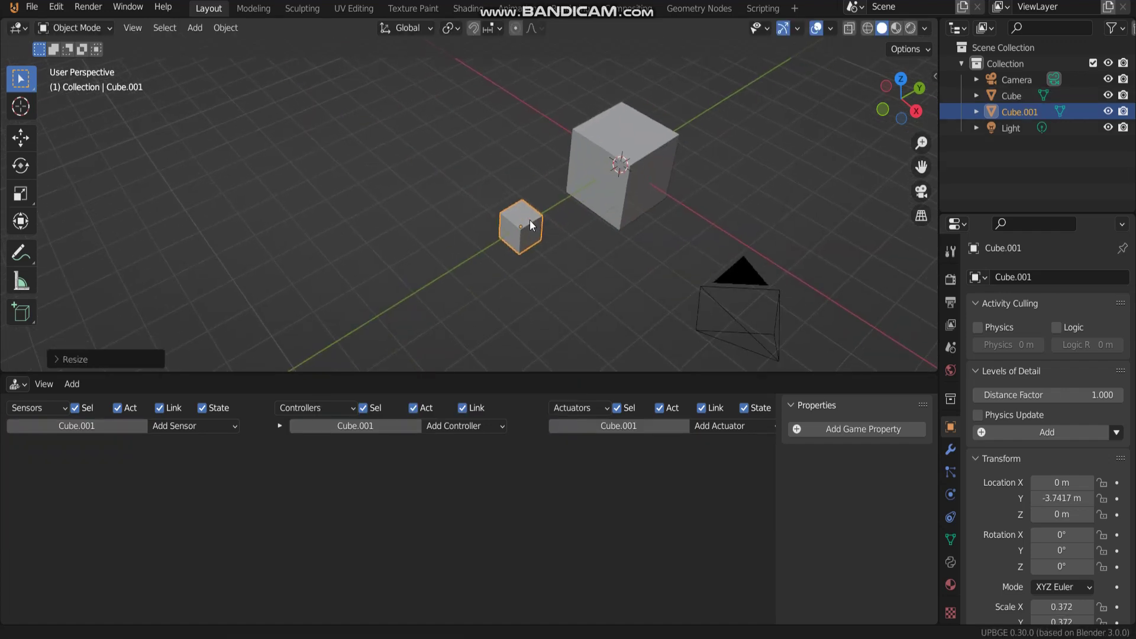
# Step: In Edit Mode, extrude the small cube's face that points toward the large cube by about 0.45 m
pyautogui.press('Tab')
pyautogui.scroll(3, 246, 88)
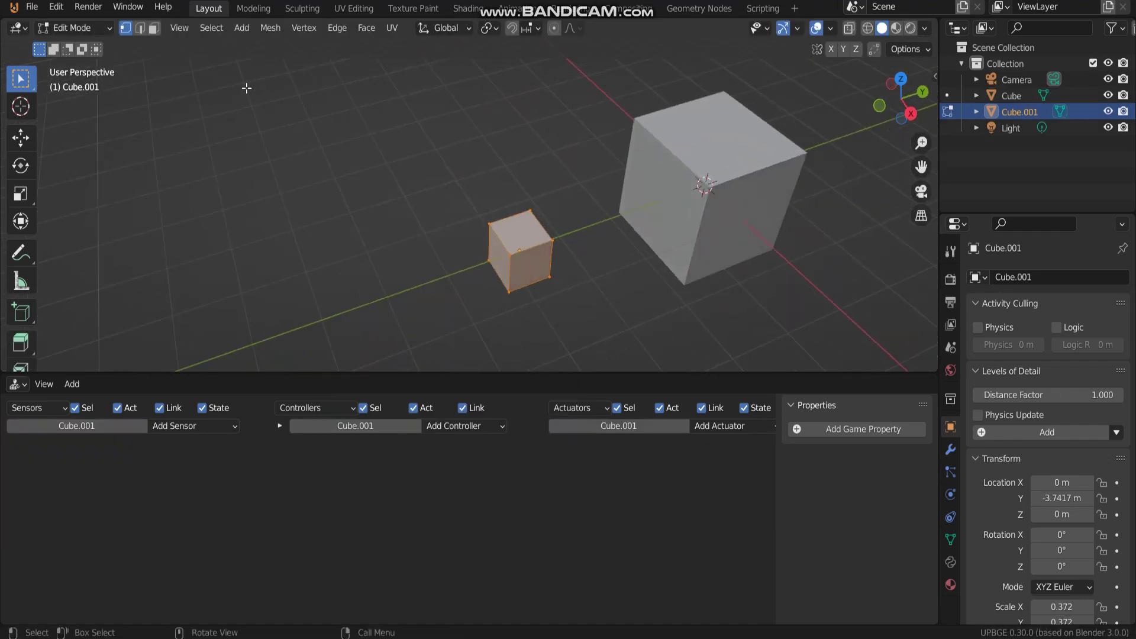
pyautogui.click(154, 28)
pyautogui.moveTo(442, 251); pyautogui.dragTo(466, 253, button='middle')
pyautogui.click(466, 253)
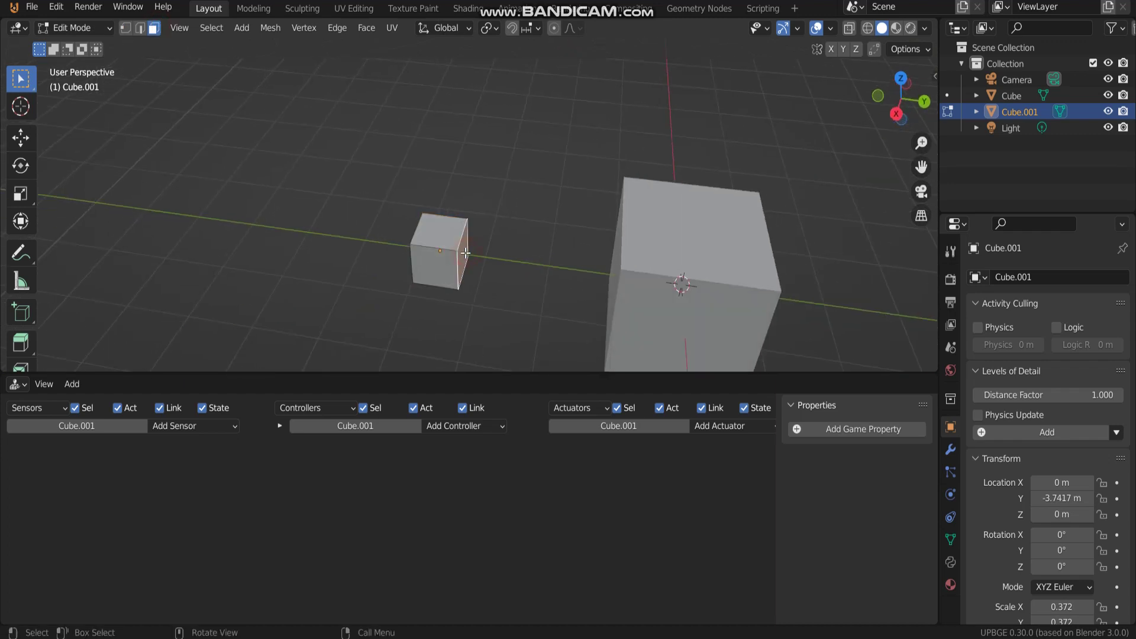
pyautogui.click(466, 253)
pyautogui.press('e')
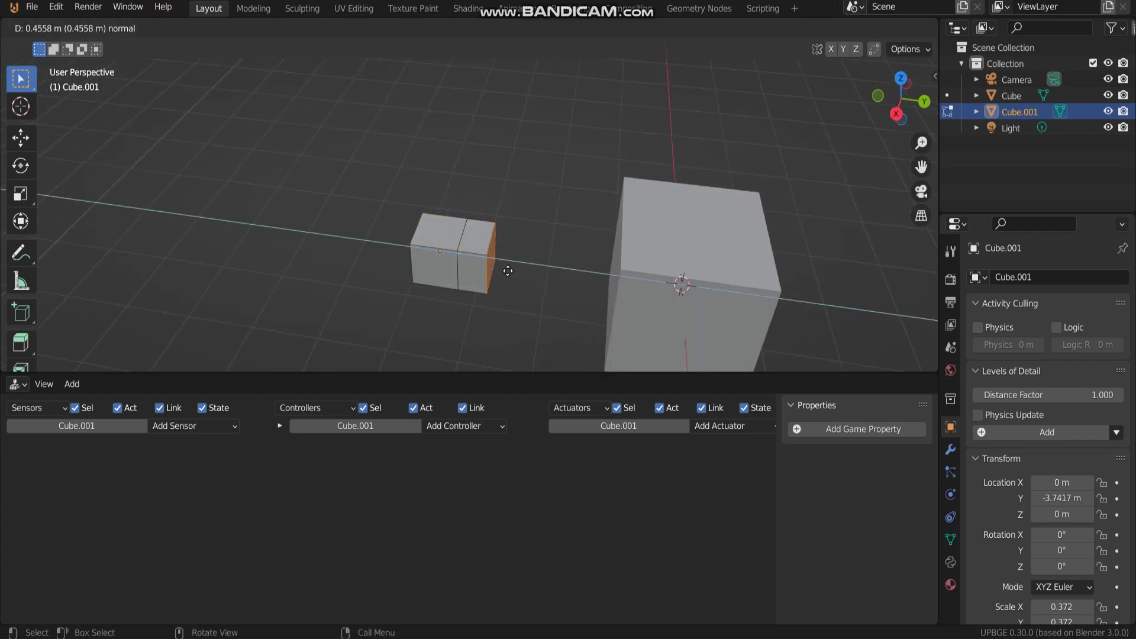
pyautogui.click(500, 273)
# Step: Scale the extruded end face down to a narrow tip and return to Object Mode
pyautogui.press('s')
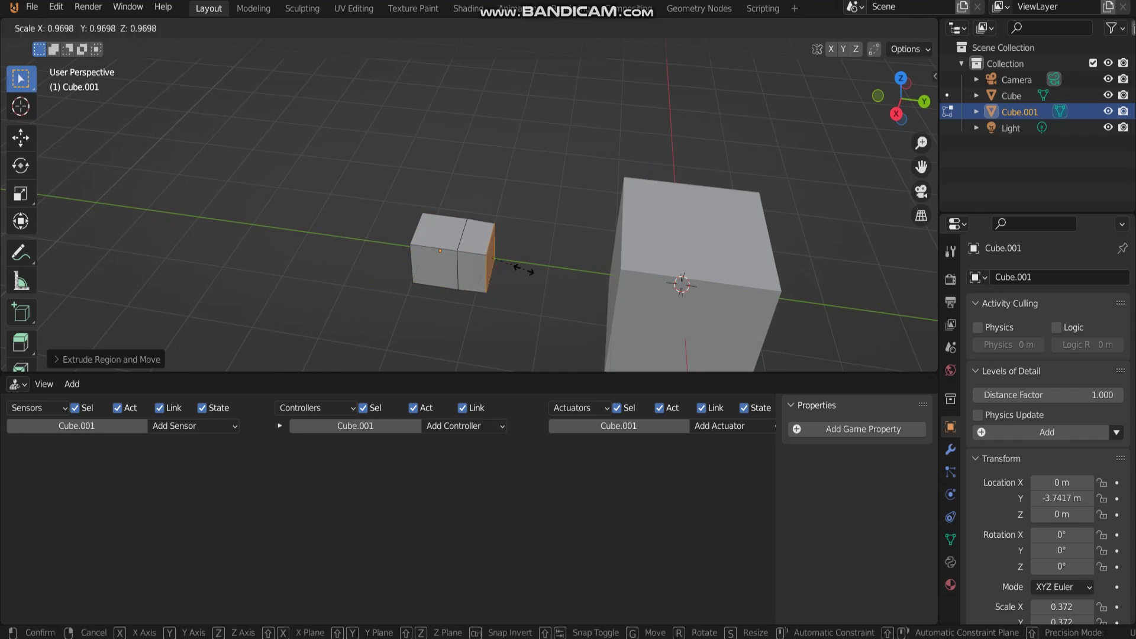
pyautogui.click(490, 255)
pyautogui.moveTo(497, 255); pyautogui.dragTo(554, 269, button='middle')
pyautogui.press('Tab')
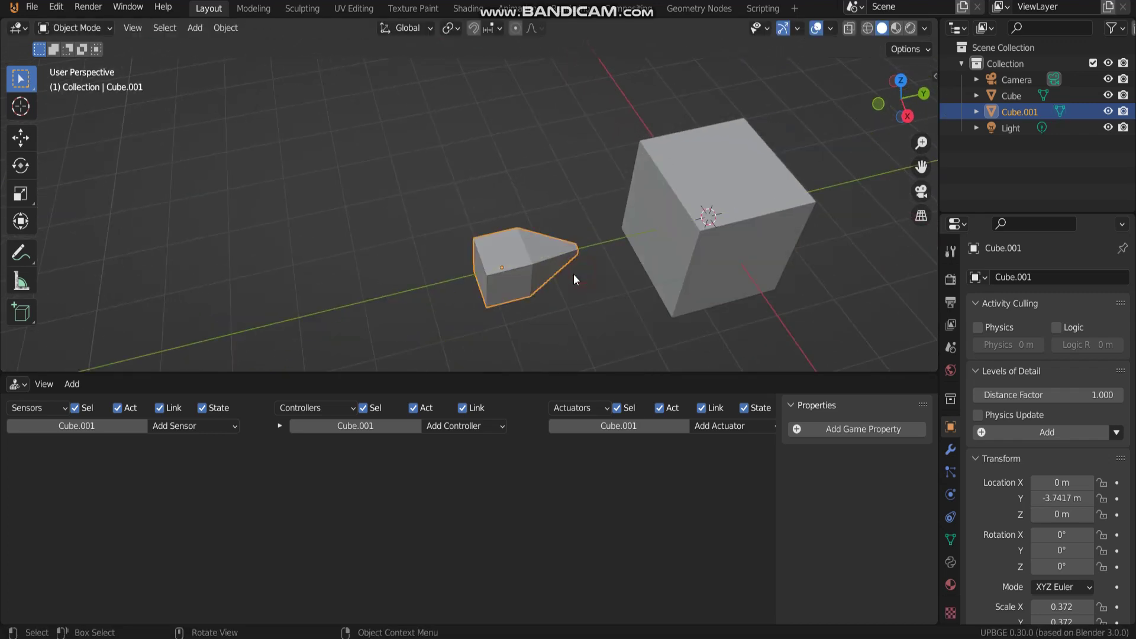
# Step: Select the small pointed object and widen its game properties region in the logic editor
pyautogui.scroll(-4, 574, 275)
pyautogui.moveTo(492, 290)
pyautogui.mouseDown(button='middle')
pyautogui.moveTo(512, 252)
pyautogui.moveTo(474, 299)
pyautogui.mouseUp(button='middle')
pyautogui.click(513, 251)
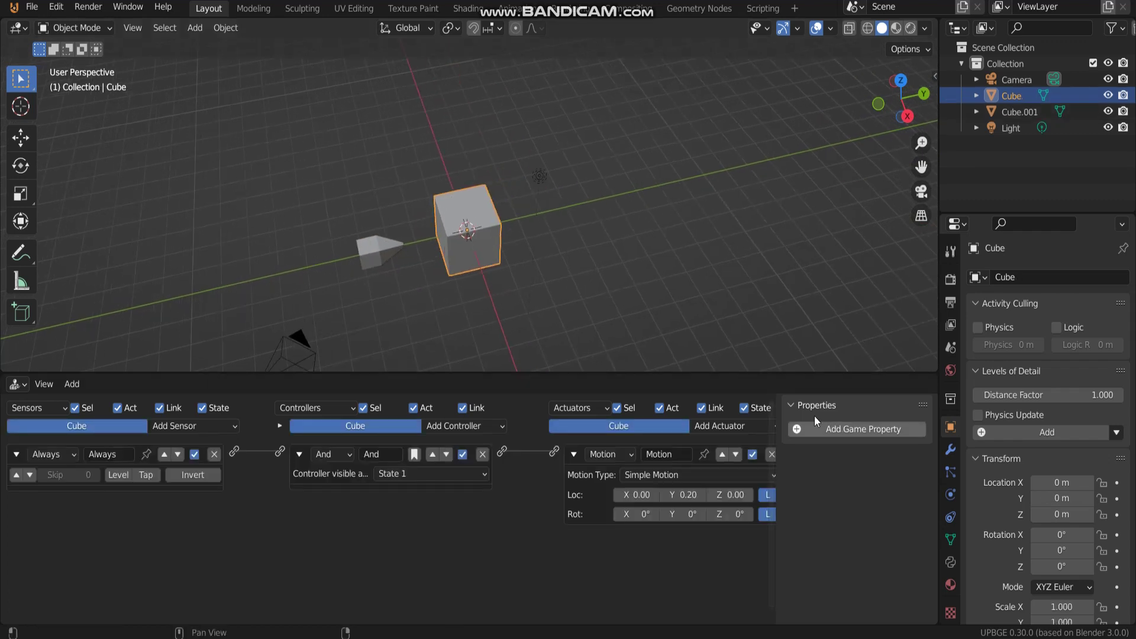
pyautogui.scroll(1, 379, 307)
pyautogui.scroll(1, 378, 306)
pyautogui.click(337, 276)
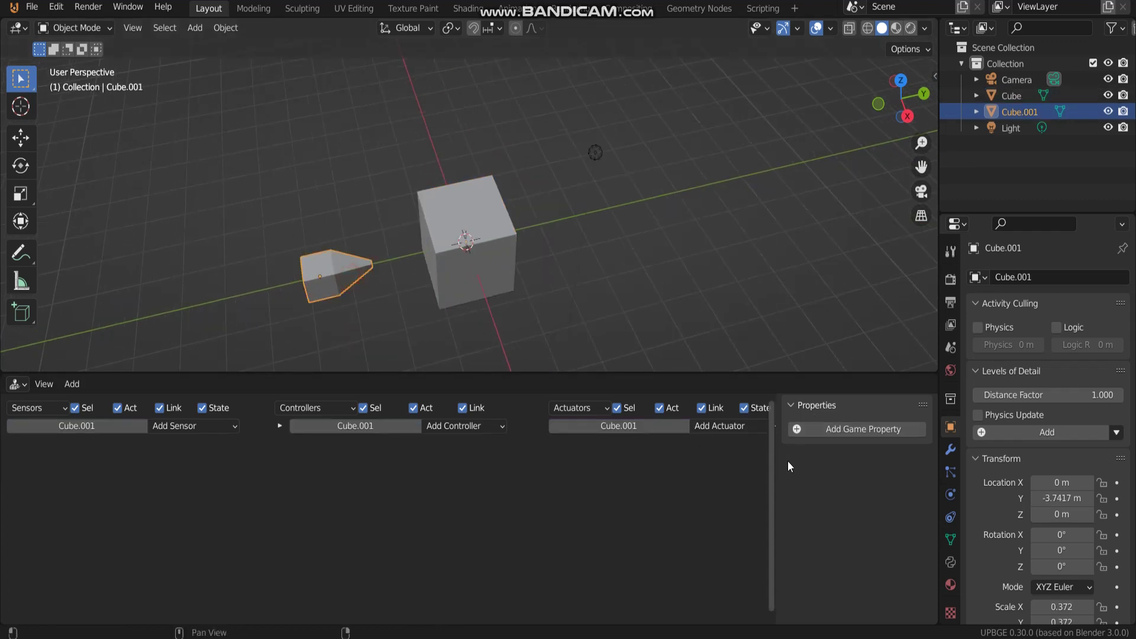
pyautogui.moveTo(779, 483); pyautogui.dragTo(546, 438)
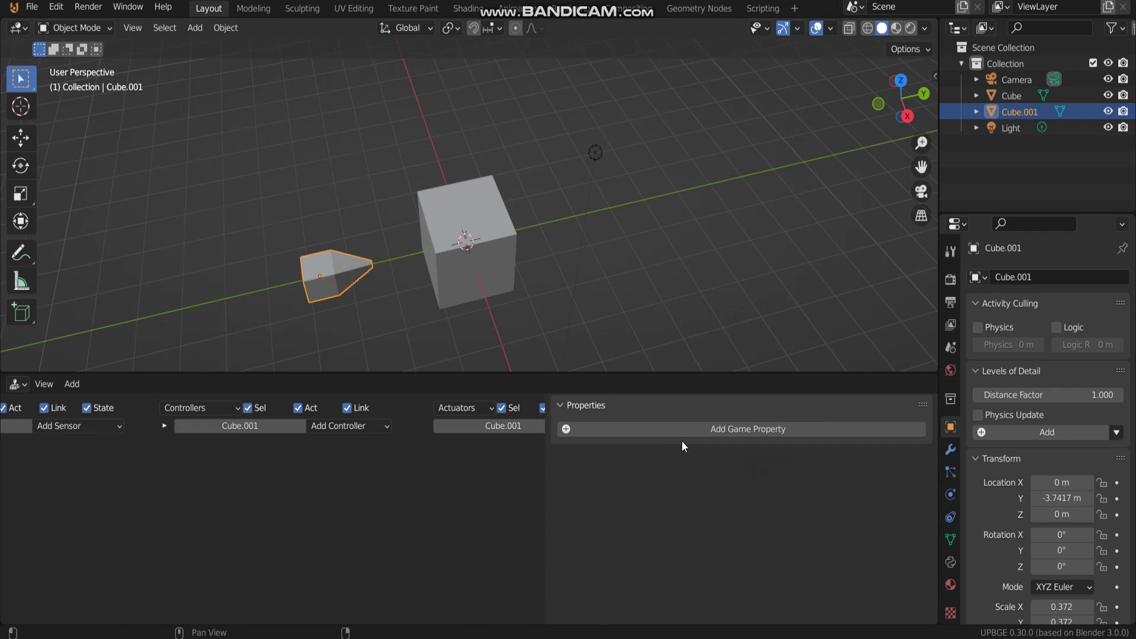
# Step: Add a game property to the pointed object, enable its debug display and set its type to Integer
pyautogui.click(687, 435)
pyautogui.click(613, 454)
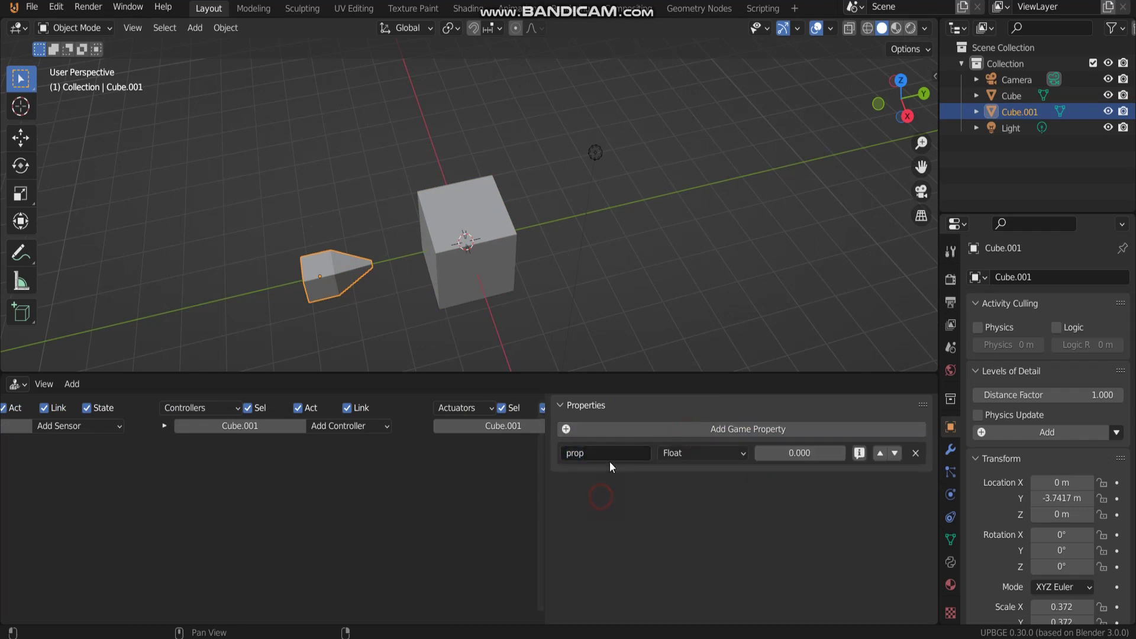
pyautogui.click(589, 498)
pyautogui.click(603, 462)
pyautogui.click(724, 453)
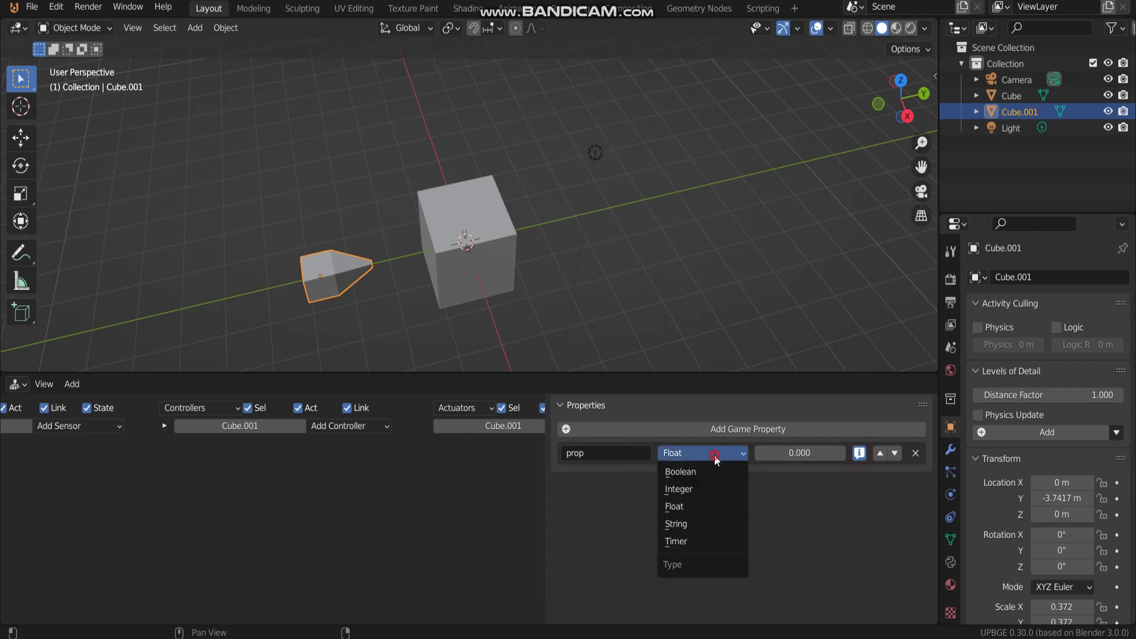
pyautogui.click(680, 490)
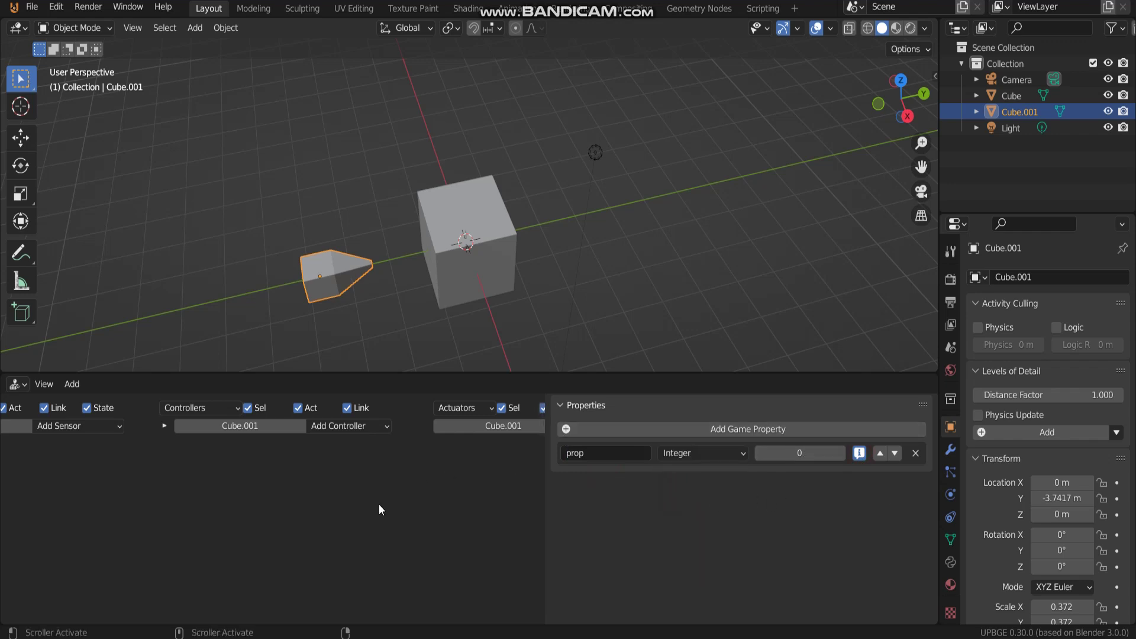
# Step: Narrow the game properties region to give the logic columns more room while keeping the property name readable
pyautogui.keyDown('ctrl'); pyautogui.hscroll(-2, 382, 506); pyautogui.keyUp('ctrl')
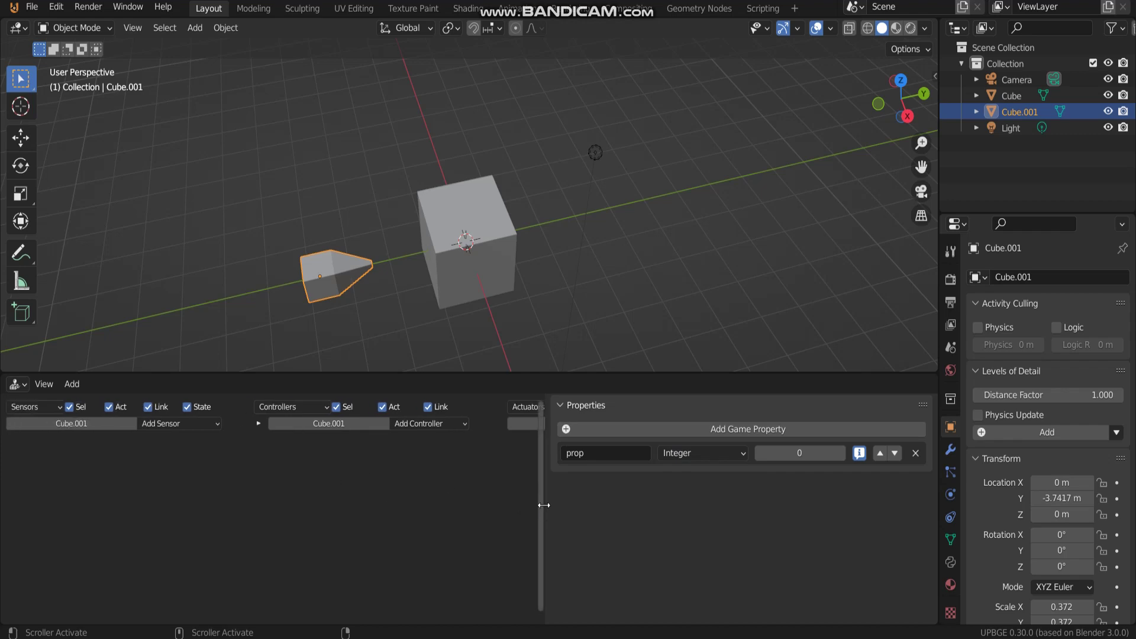
pyautogui.moveTo(540, 502); pyautogui.dragTo(769, 509)
pyautogui.scroll(-3, 436, 322)
pyautogui.moveTo(436, 322); pyautogui.dragTo(470, 307, button='middle')
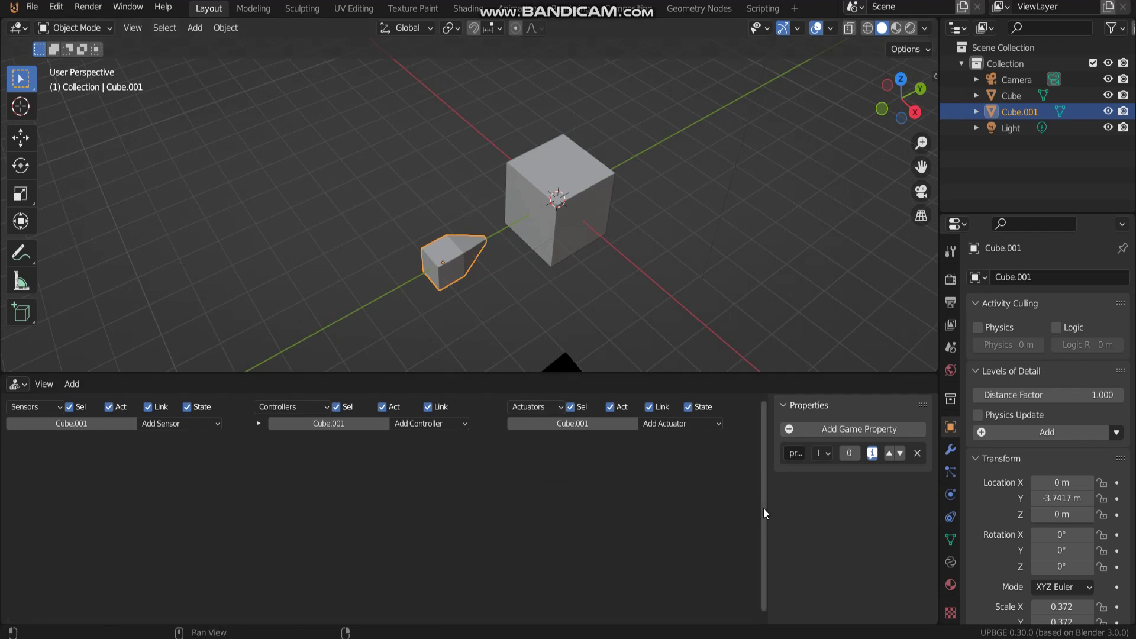
pyautogui.moveTo(763, 514); pyautogui.dragTo(646, 514)
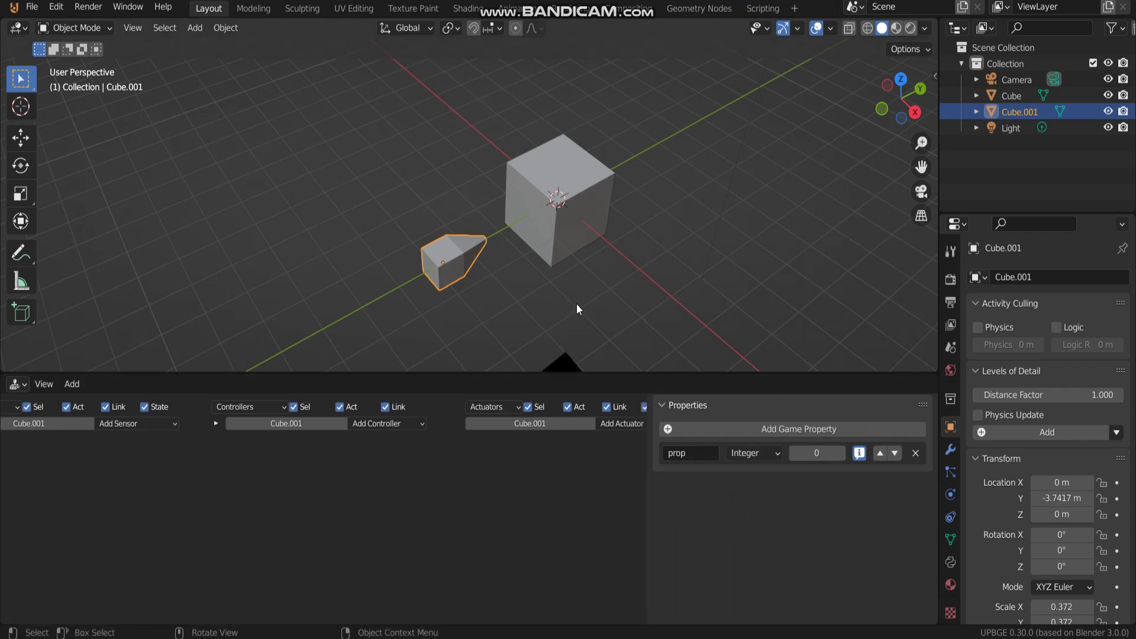
pyautogui.moveTo(577, 304); pyautogui.dragTo(503, 269, button='middle')
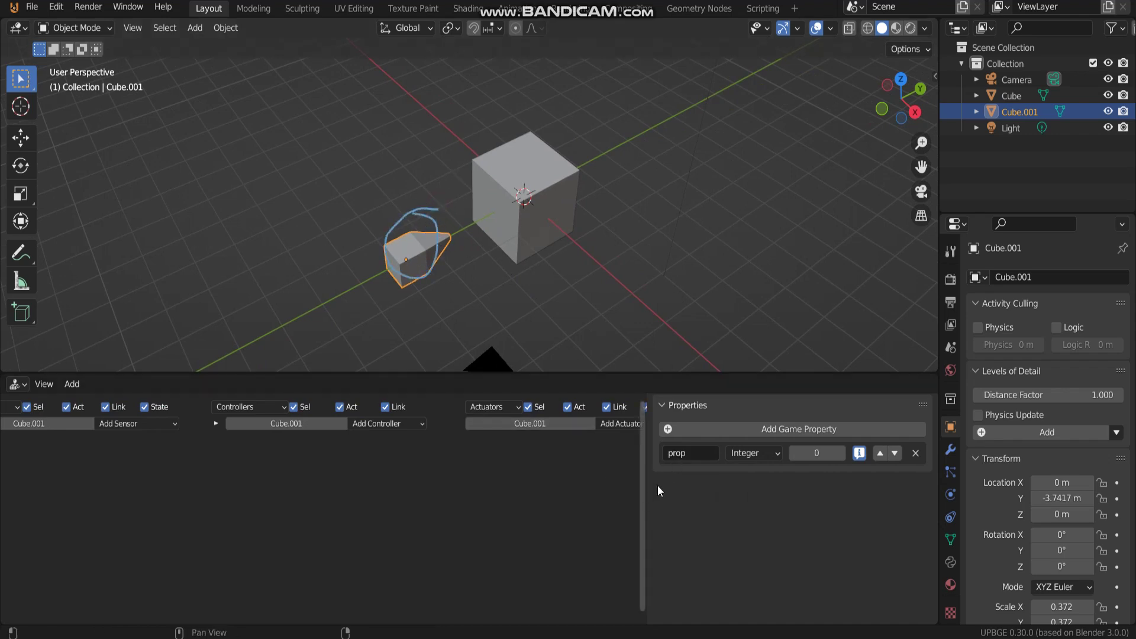
# Step: Add an Always sensor and a Property actuator to the pointed object and link them through an And controller
pyautogui.click(149, 428)
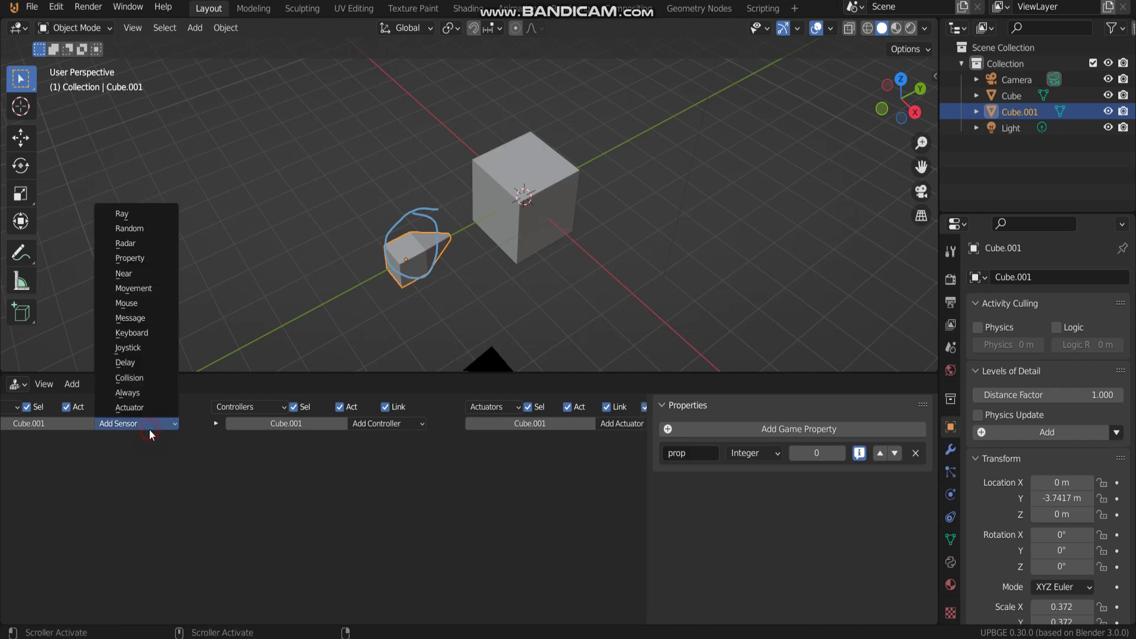
pyautogui.click(136, 395)
pyautogui.keyDown('ctrl'); pyautogui.moveTo(183, 490); pyautogui.dragTo(221, 491, button='middle'); pyautogui.keyUp('ctrl')
pyautogui.click(583, 426)
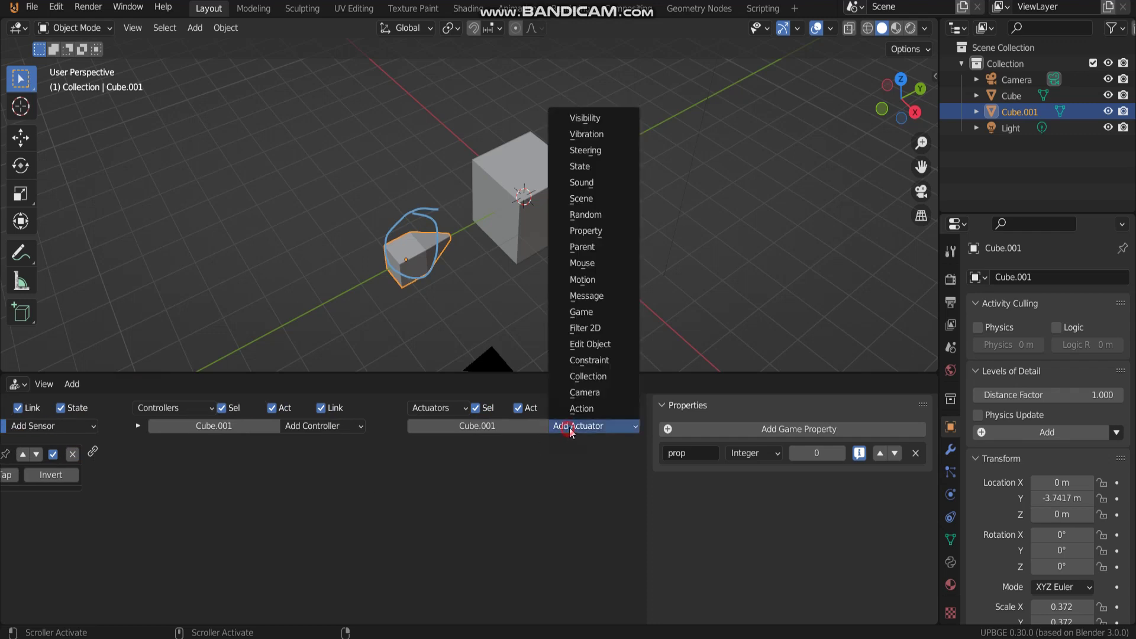
pyautogui.click(586, 231)
pyautogui.moveTo(164, 454); pyautogui.dragTo(417, 456)
# Step: Set the Property actuator to Add mode on the property prop with a value of 1
pyautogui.click(509, 475)
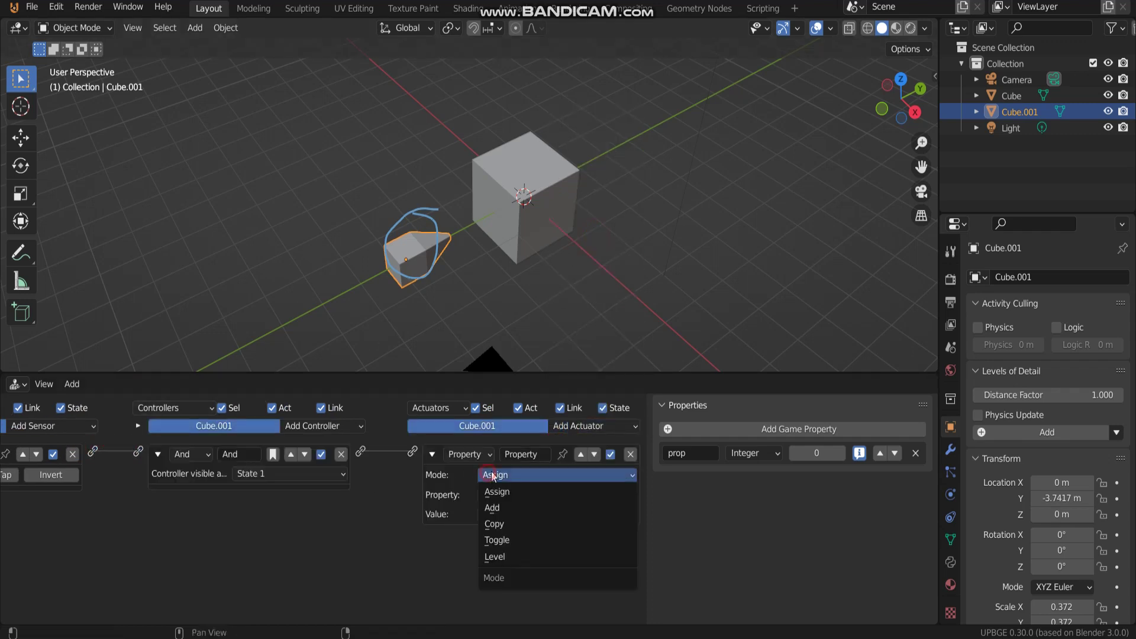
pyautogui.click(511, 507)
pyautogui.click(507, 502)
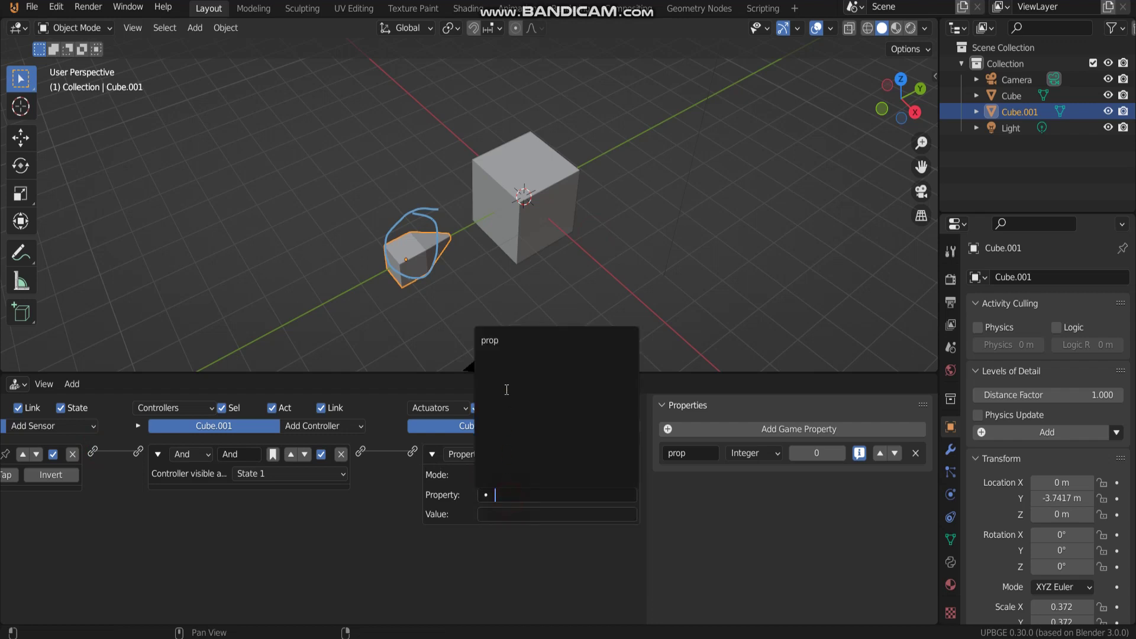
pyautogui.click(510, 355)
pyautogui.click(503, 512)
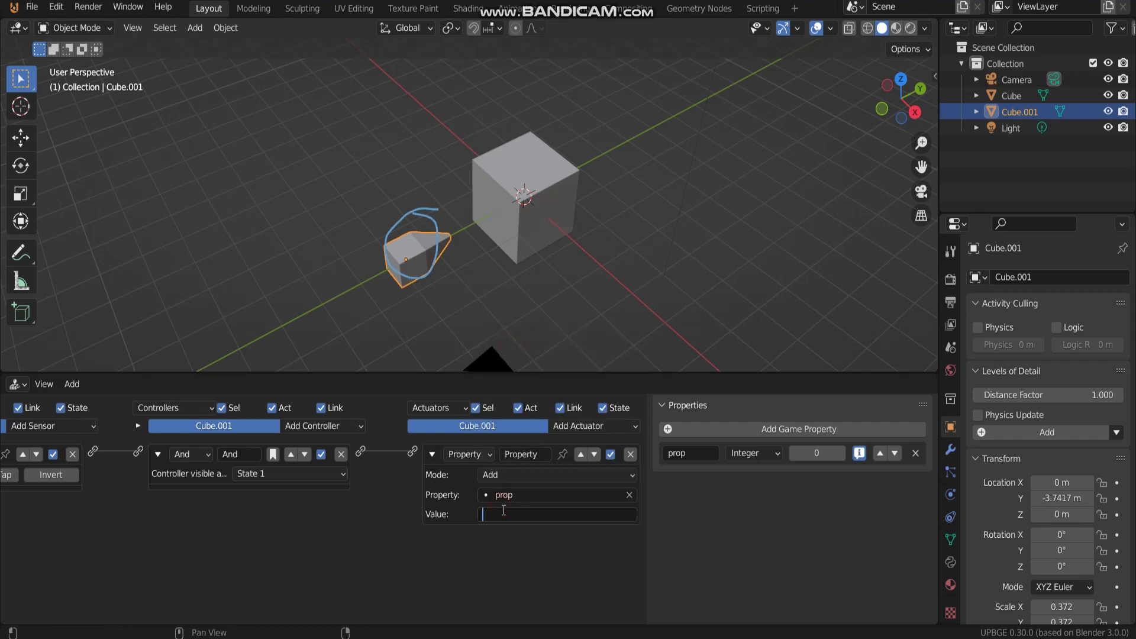
pyautogui.write('1')
pyautogui.click(381, 577)
# Step: Enable true-level pulse triggering on the Always sensor and set its Skip to 2
pyautogui.keyDown('ctrl'); pyautogui.hscroll(-5, 185, 505); pyautogui.keyUp('ctrl')
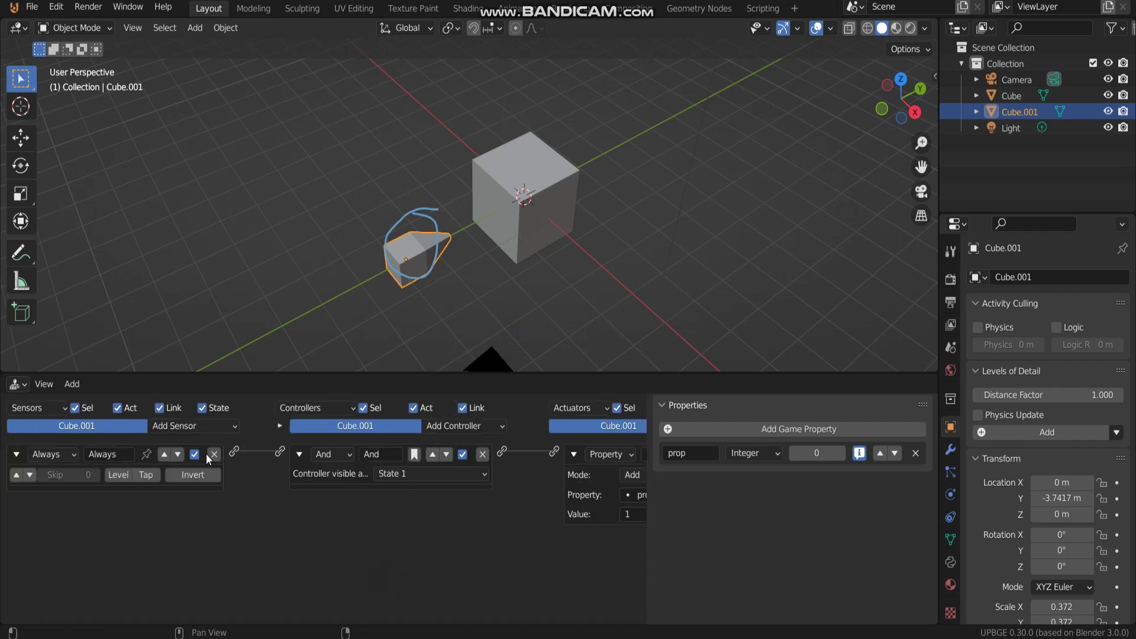
pyautogui.click(467, 428)
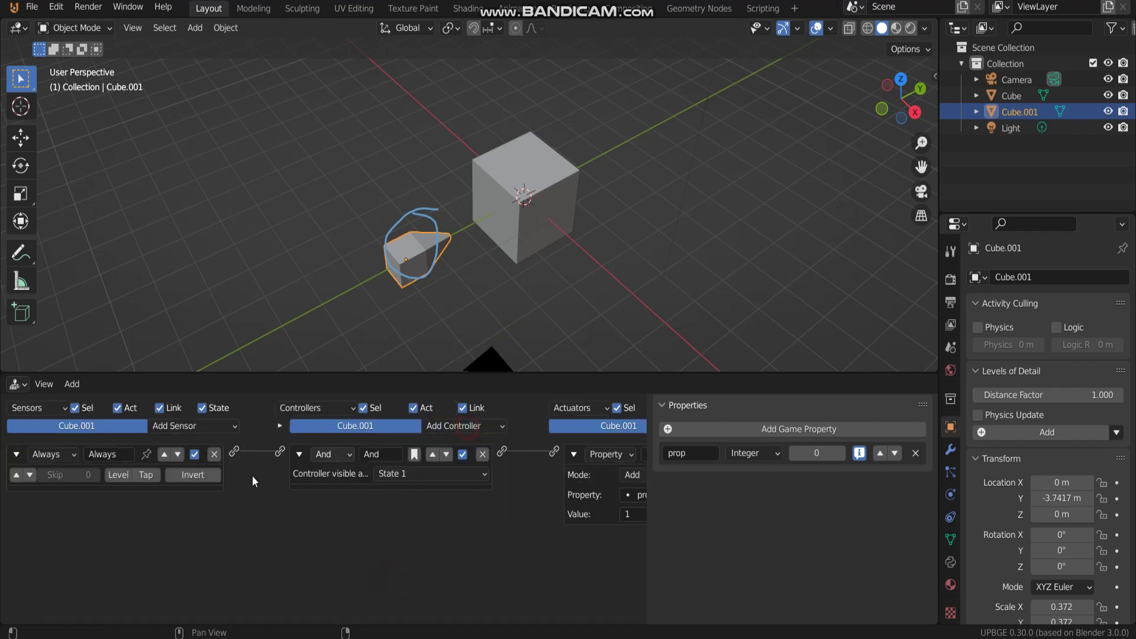
pyautogui.click(21, 479)
pyautogui.click(97, 475)
pyautogui.click(97, 476)
pyautogui.click(175, 427)
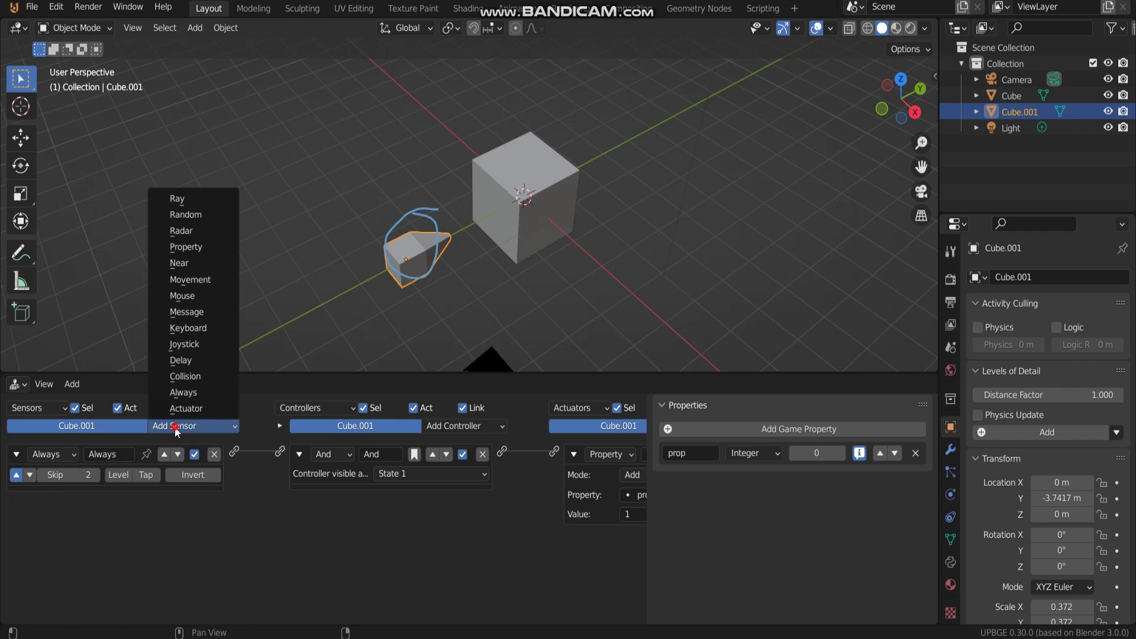
# Step: Add an Expression controller to the pointed object and link the Always sensor to it
pyautogui.click(435, 427)
pyautogui.click(464, 540)
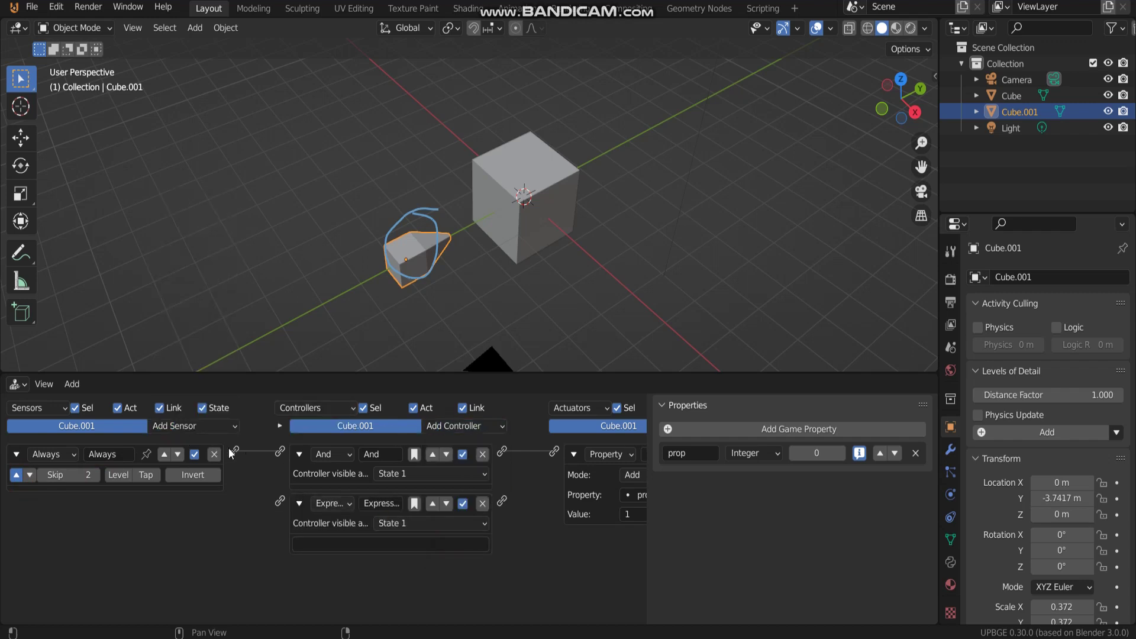
pyautogui.keyDown('ctrl'); pyautogui.hscroll(2, 290, 527); pyautogui.keyUp('ctrl')
# Step: Enter the expression prop = 10 in the Expression controller, copying the name from the game property
pyautogui.click(298, 545)
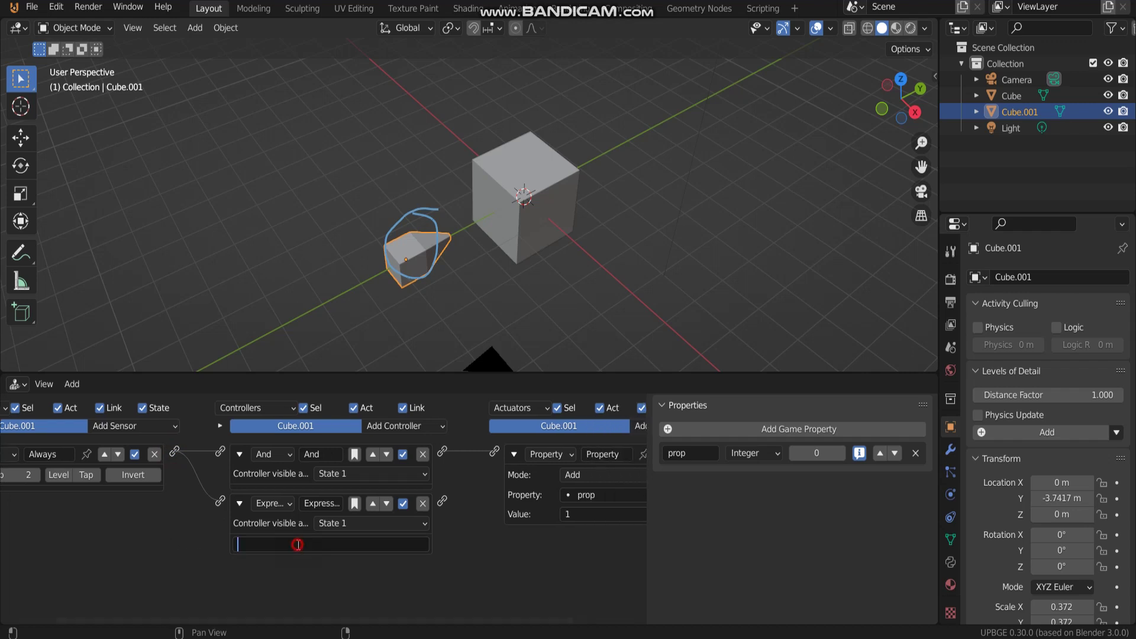
pyautogui.click(691, 453)
pyautogui.hotkey('ctrl', 'c')
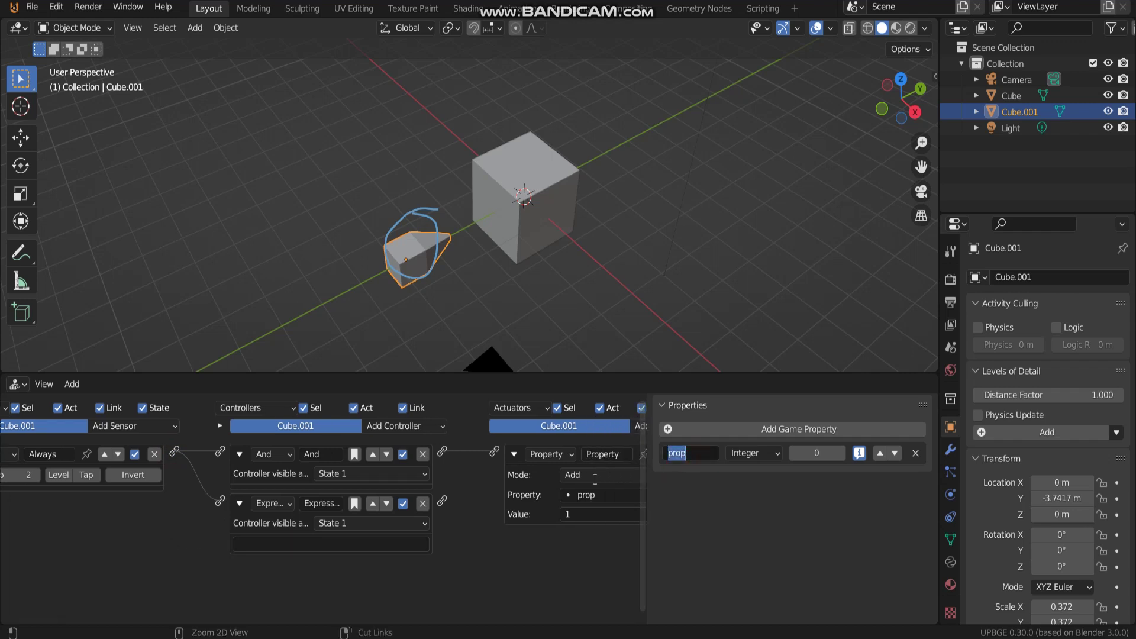
pyautogui.press('Escape')
pyautogui.click(336, 543)
pyautogui.hotkey('ctrl', 'v')
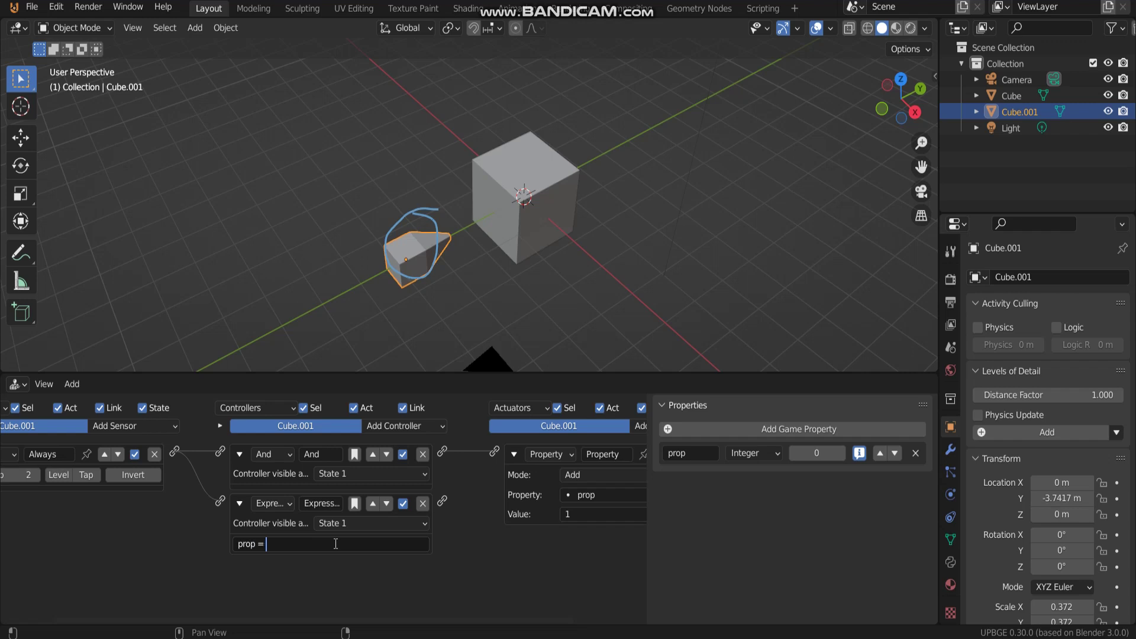
pyautogui.write('= 10')
pyautogui.press('Return')
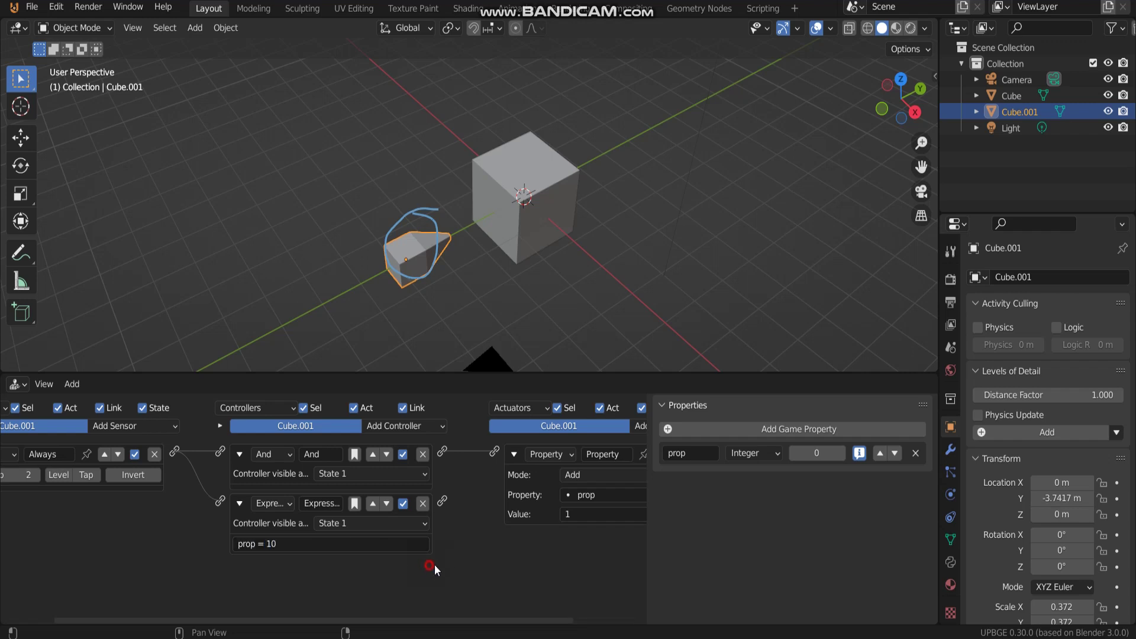
# Step: Add a second Property actuator that assigns 1 to prop and link the Expression controller to it
pyautogui.keyDown('ctrl'); pyautogui.hscroll(2, 485, 551); pyautogui.keyUp('ctrl')
pyautogui.click(612, 426)
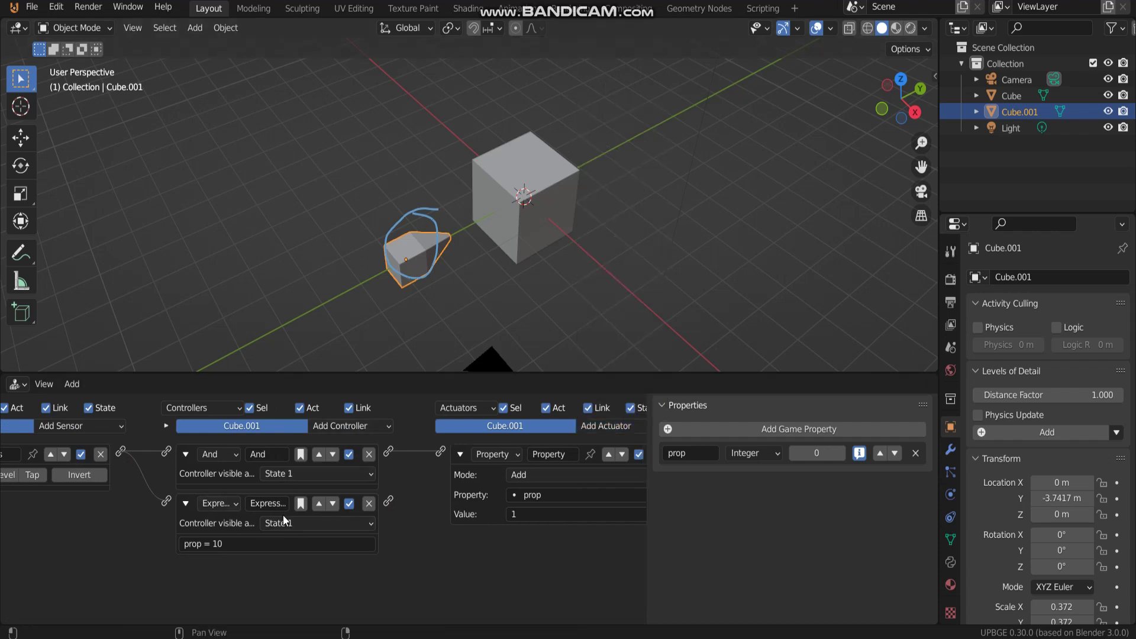
pyautogui.click(595, 427)
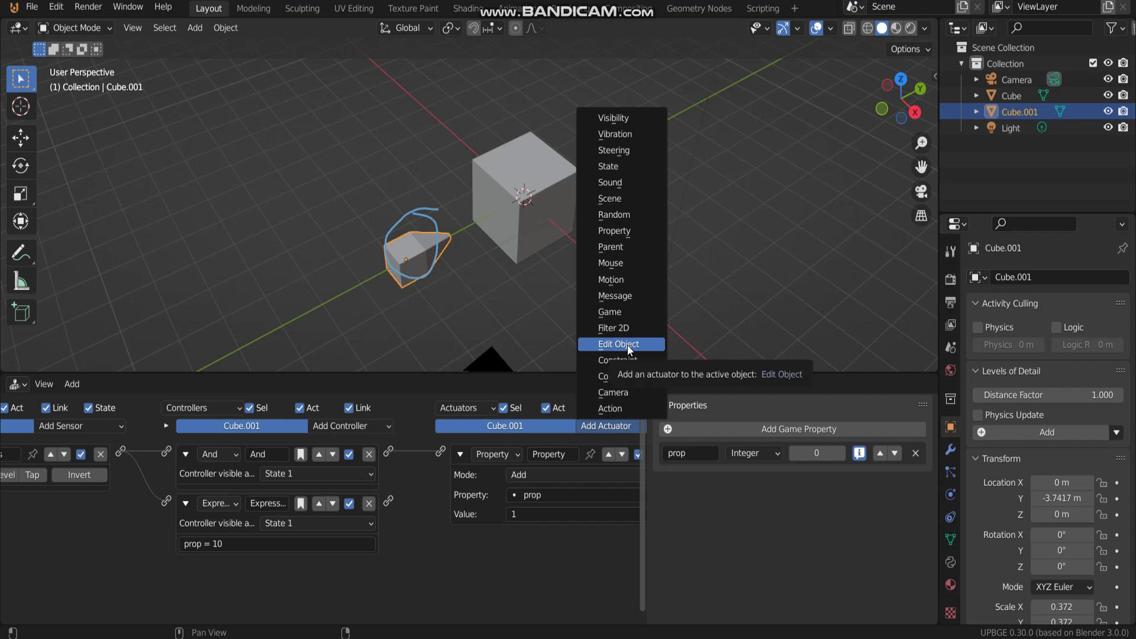
pyautogui.click(631, 230)
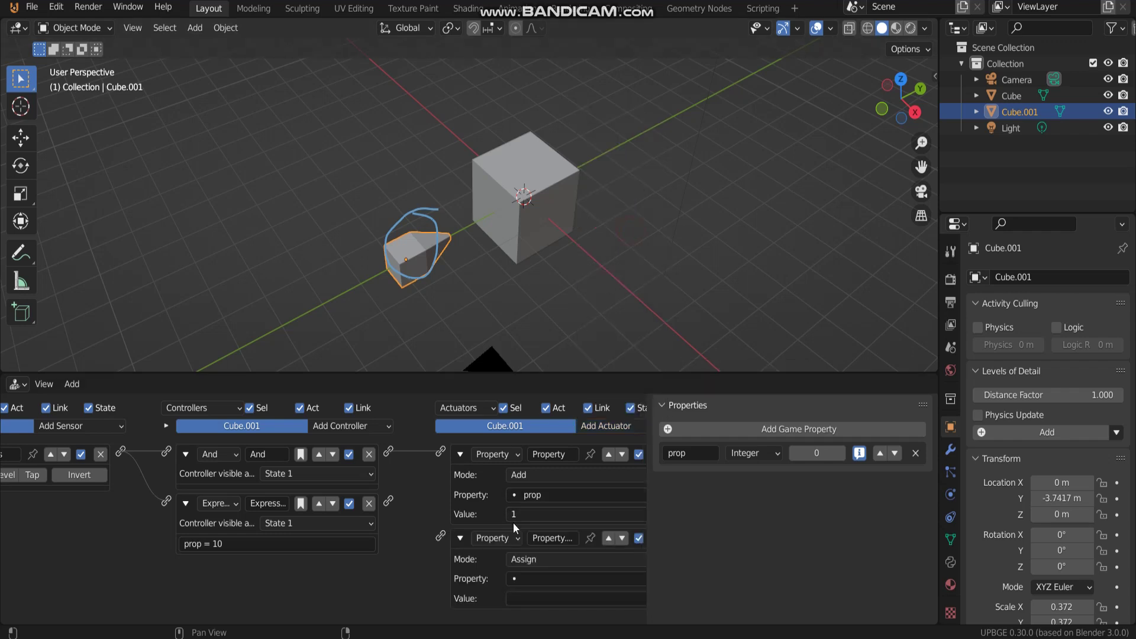
pyautogui.click(537, 580)
pyautogui.click(513, 423)
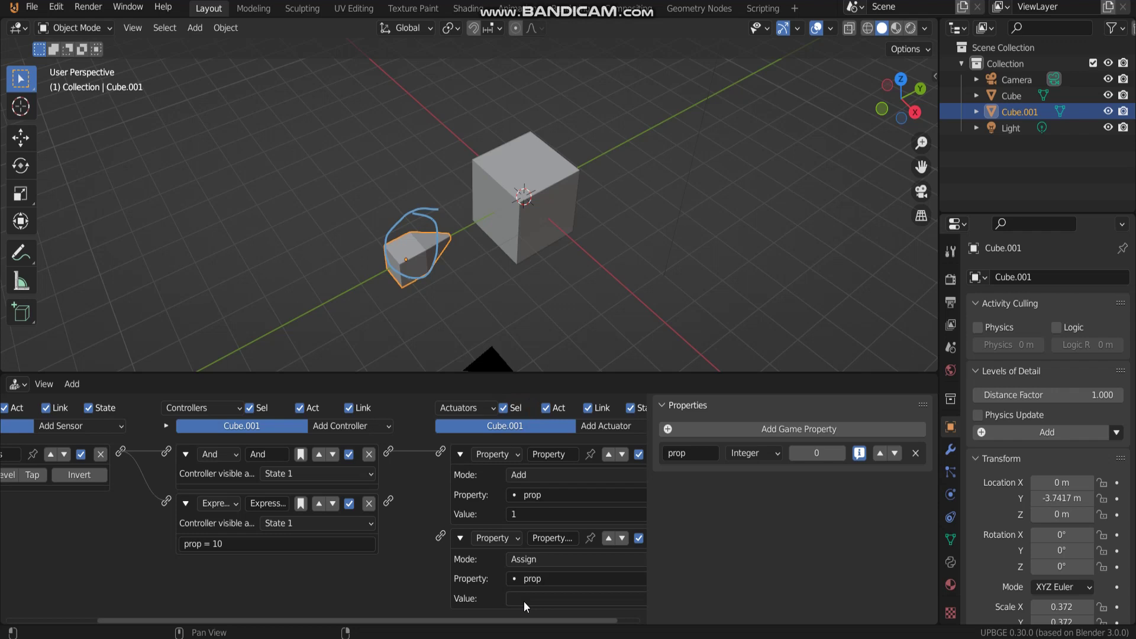
pyautogui.click(532, 598)
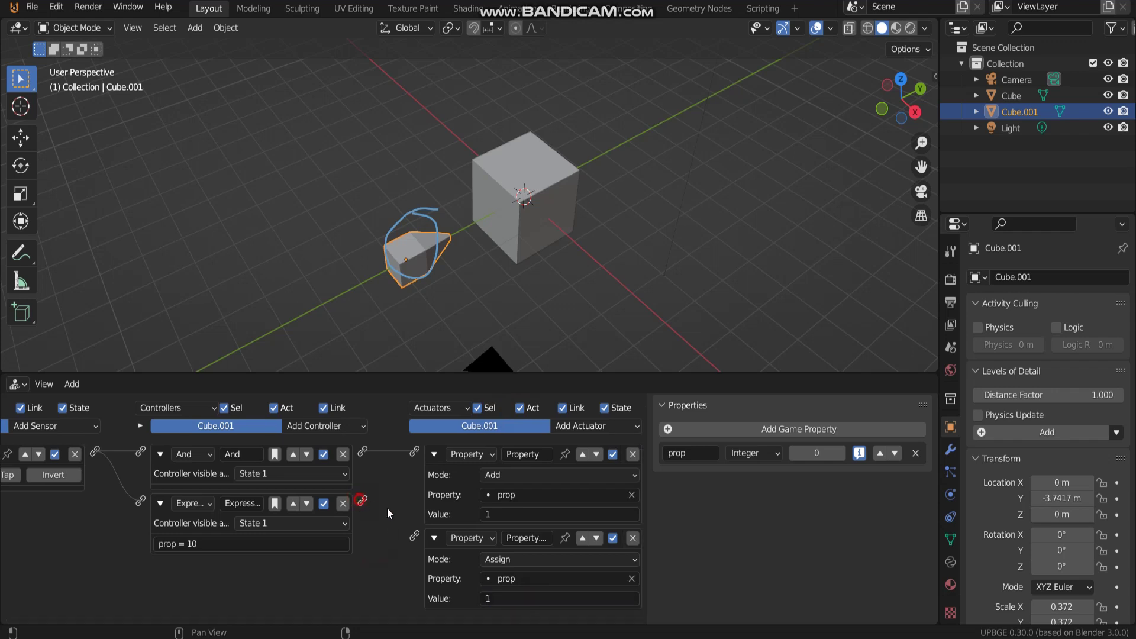
pyautogui.moveTo(362, 501); pyautogui.dragTo(414, 536)
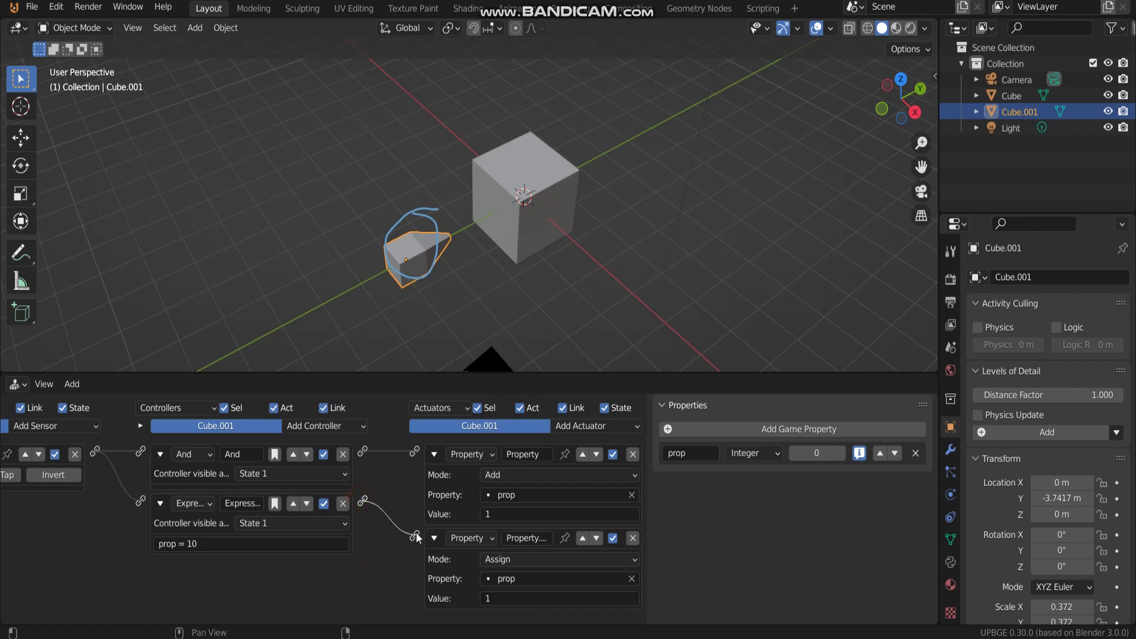
# Step: Enable Use Viewport Render and Debug Properties in the scene's game settings and briefly test-run the game
pyautogui.click(950, 281)
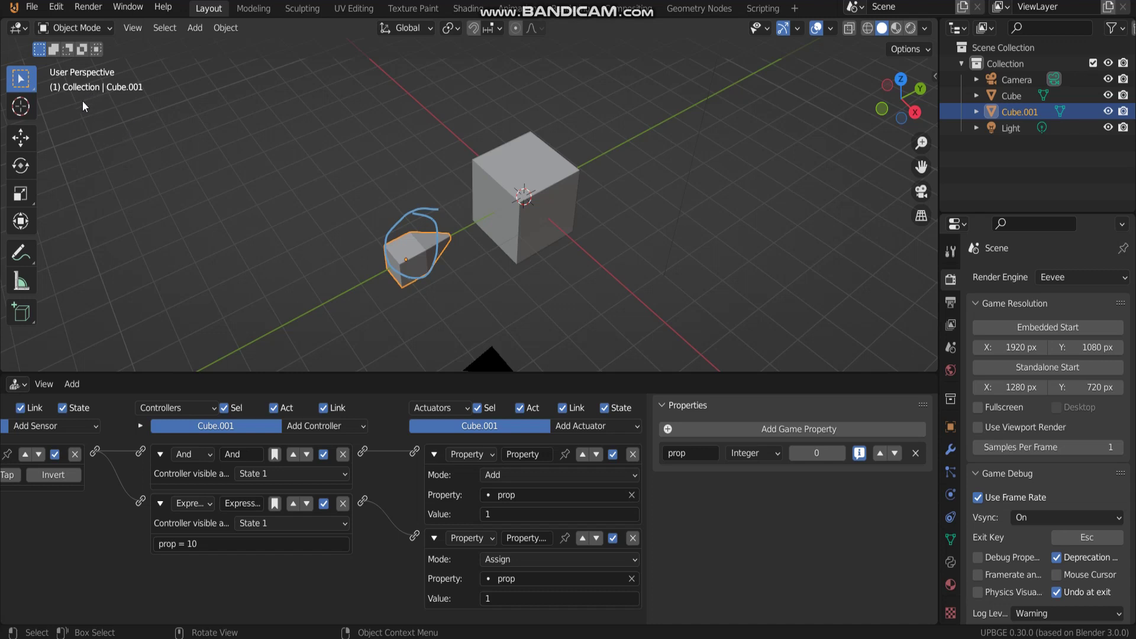
pyautogui.click(997, 430)
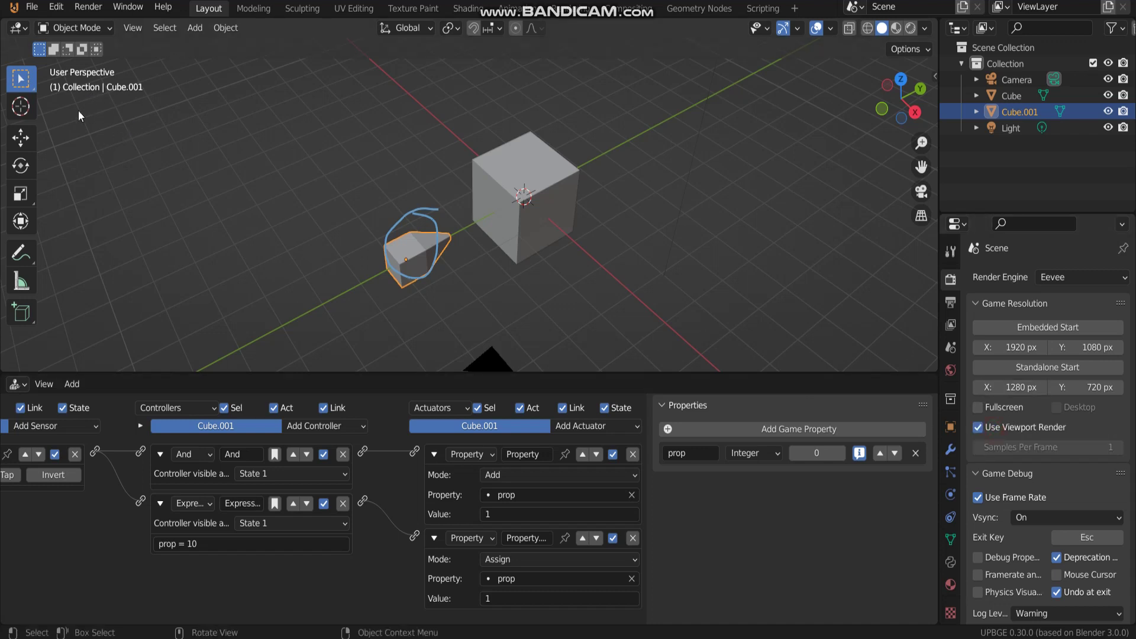
pyautogui.click(977, 558)
pyautogui.press('space')
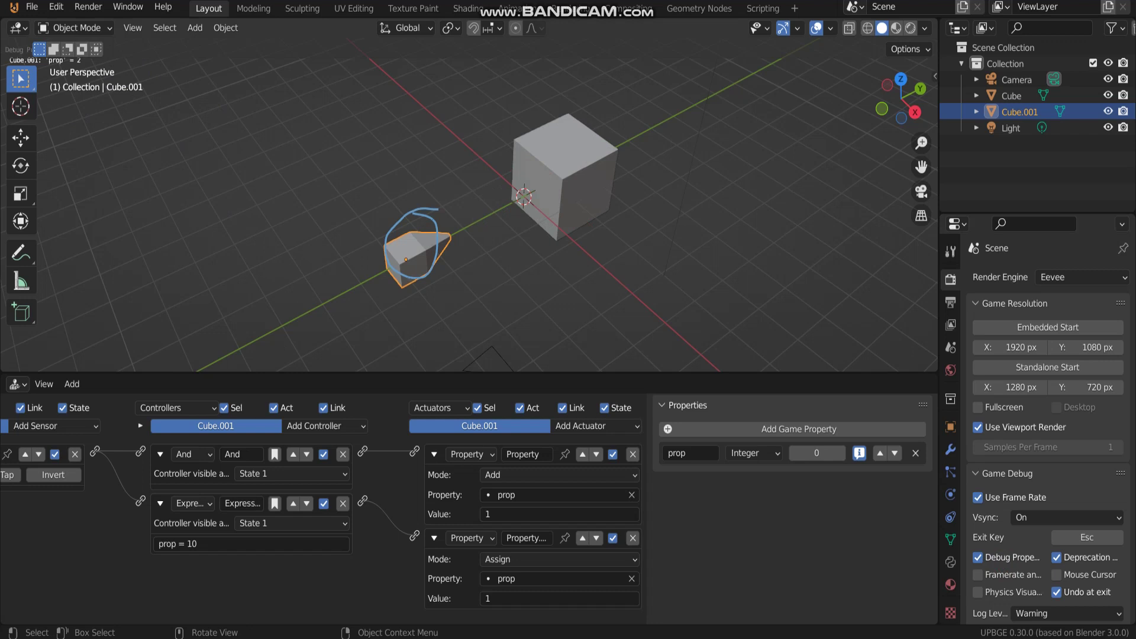
pyautogui.press('Escape')
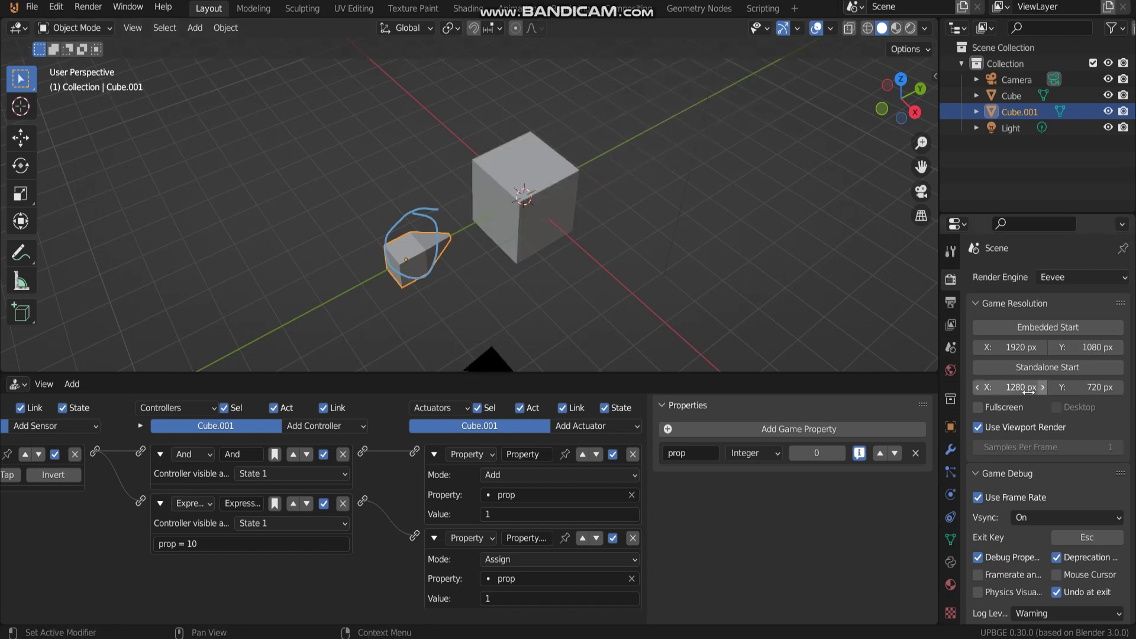
# Step: Disable Use Viewport Render and run the game again to watch how prop counts, ending the run when done
pyautogui.click(1015, 427)
pyautogui.keyDown('shift'); pyautogui.moveTo(299, 141); pyautogui.dragTo(351, 151, button='middle'); pyautogui.keyUp('shift')
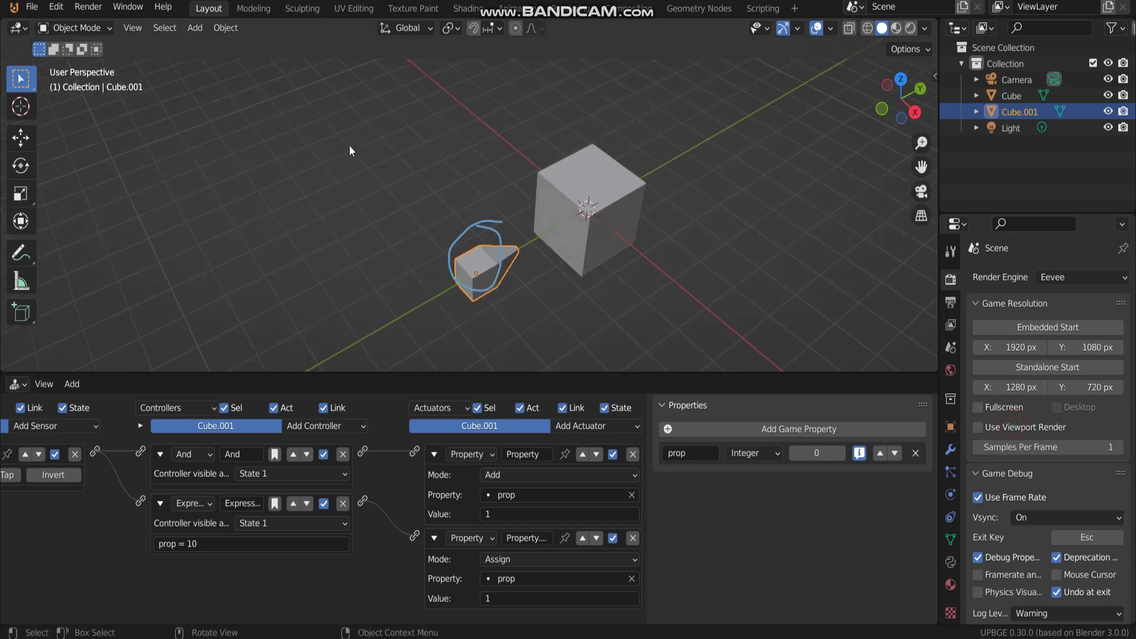
pyautogui.press('p')
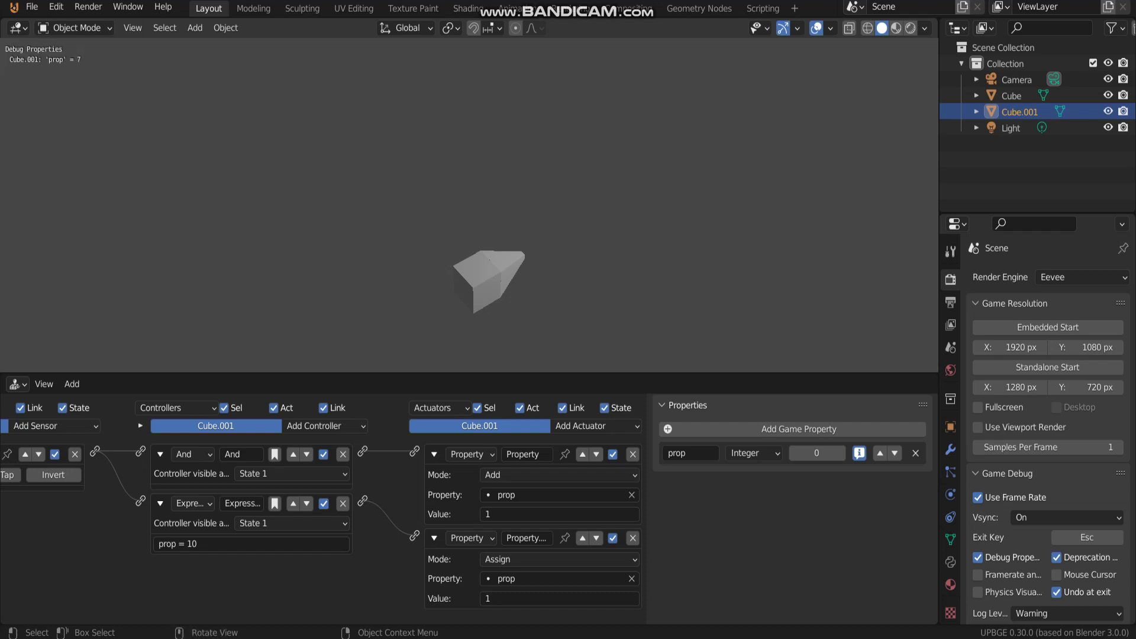
pyautogui.press('Escape')
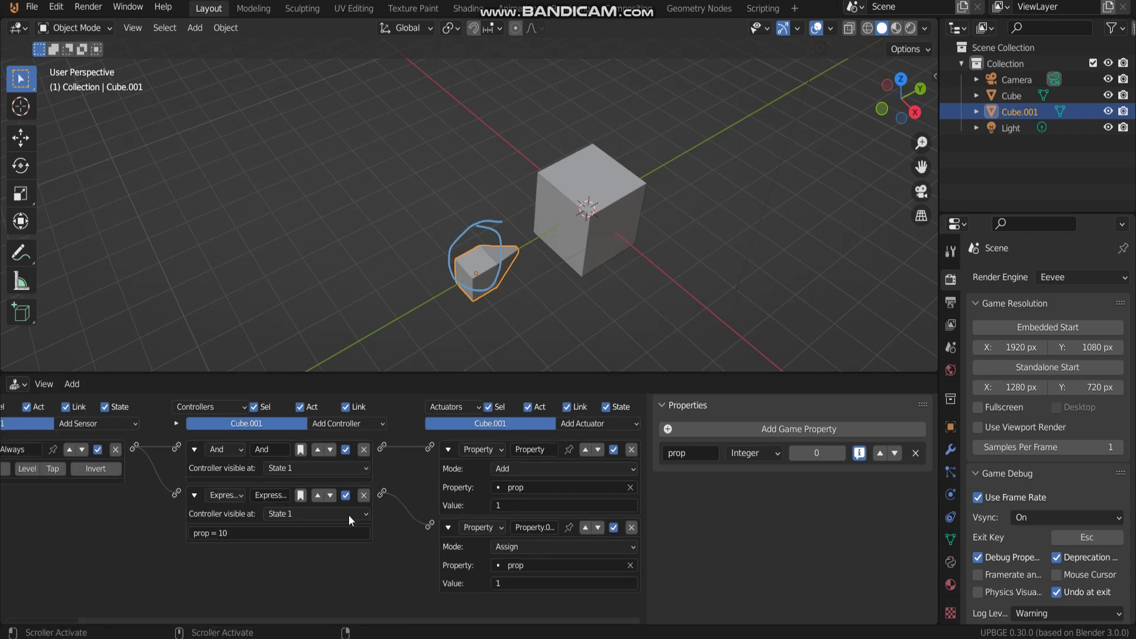
# Step: Add a Property sensor to the pointed object that evaluates whether prop is Equal to 1
pyautogui.moveTo(562, 260); pyautogui.dragTo(515, 260, button='middle')
pyautogui.moveTo(287, 635); pyautogui.dragTo(400, 545, button='middle')
pyautogui.scroll(-1, 401, 545)
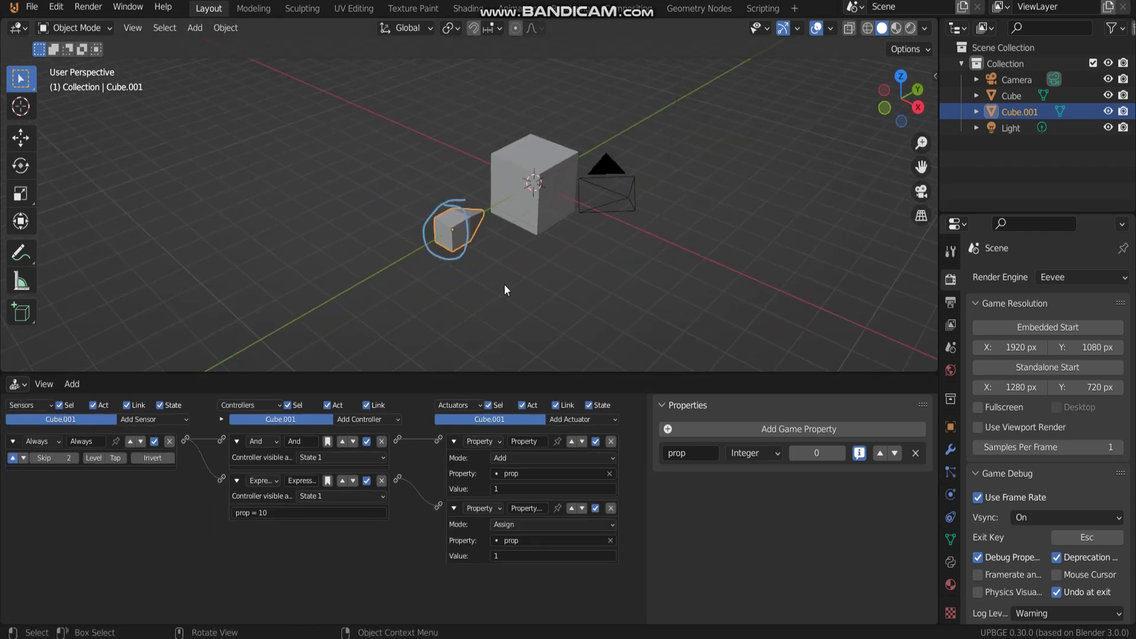
pyautogui.moveTo(540, 192); pyautogui.dragTo(427, 296, button='middle')
pyautogui.scroll(3, 130, 501)
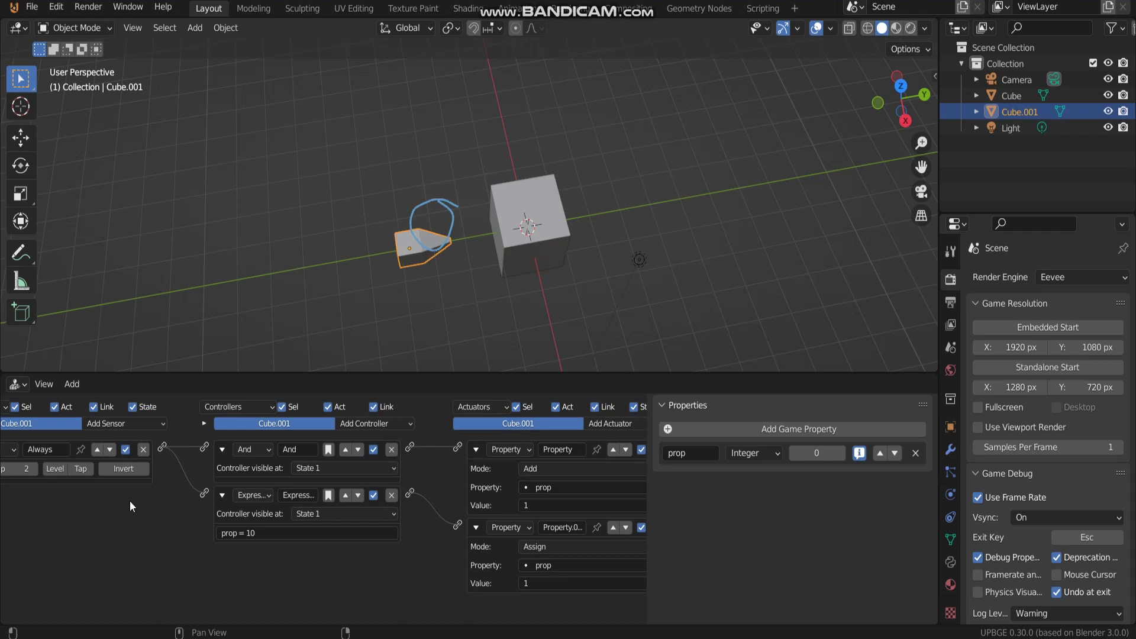
pyautogui.click(176, 423)
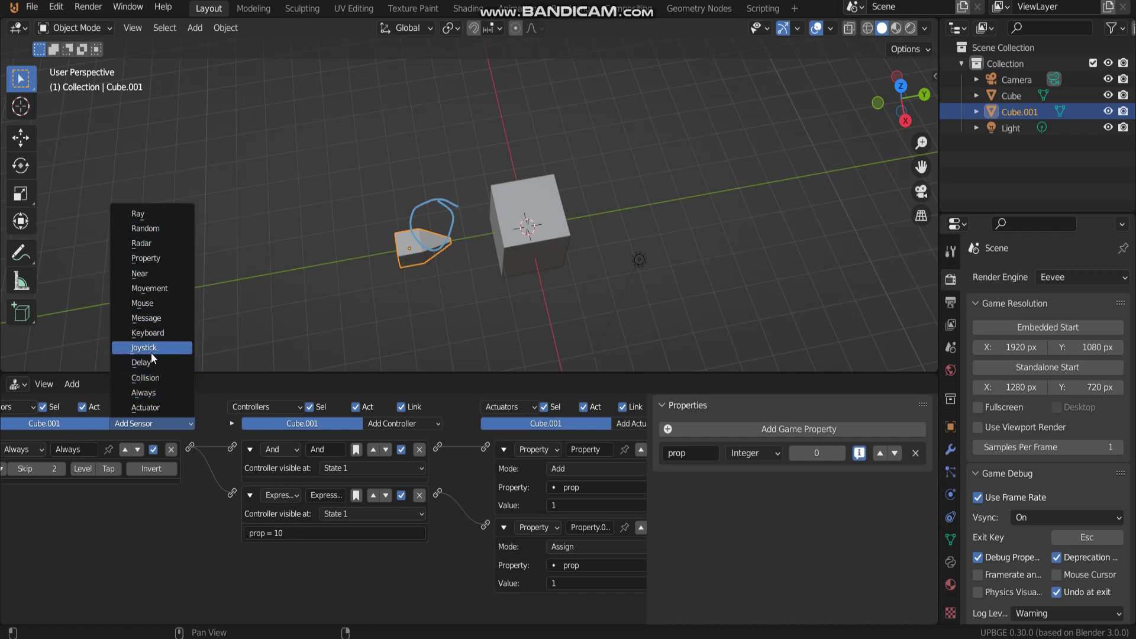
pyautogui.click(153, 258)
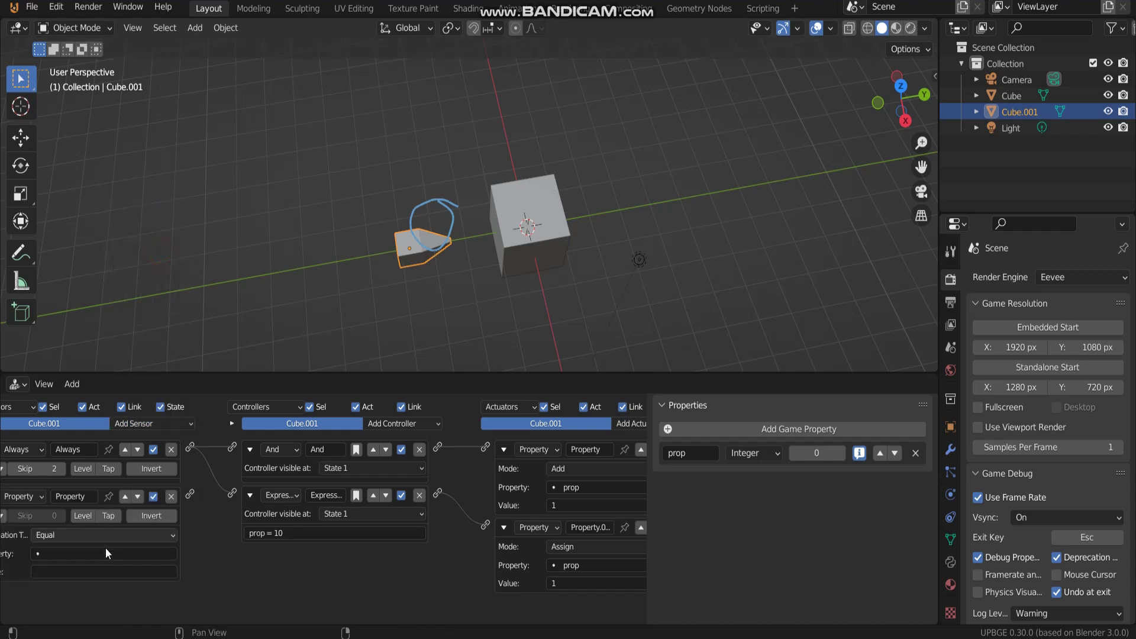
pyautogui.keyDown('ctrl'); pyautogui.scroll(3, 118, 551); pyautogui.keyUp('ctrl')
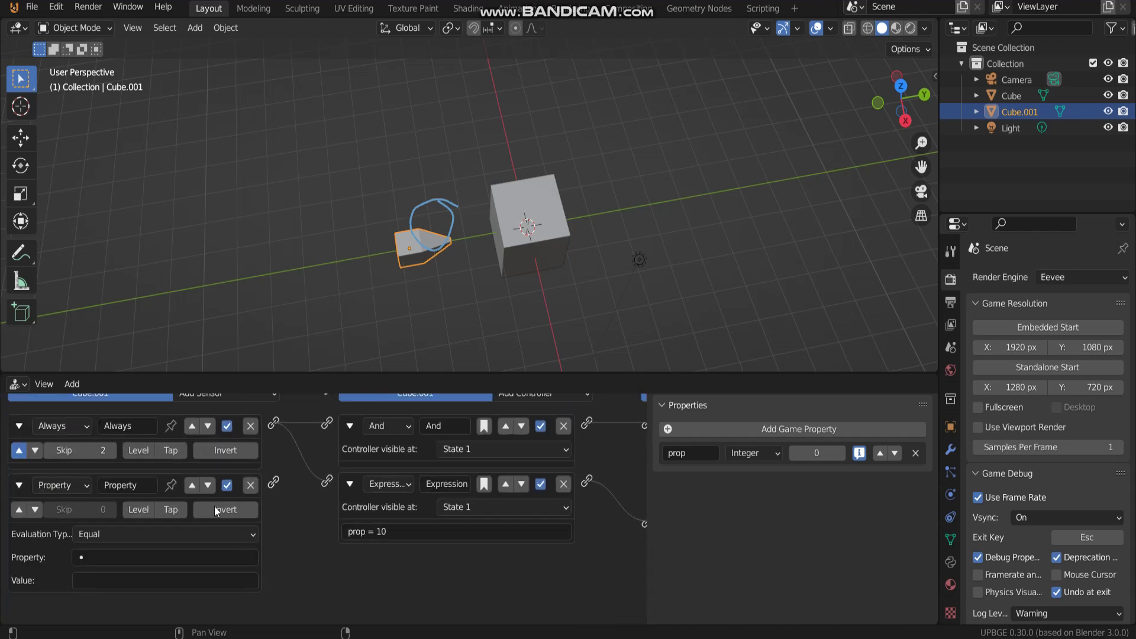
pyautogui.click(141, 555)
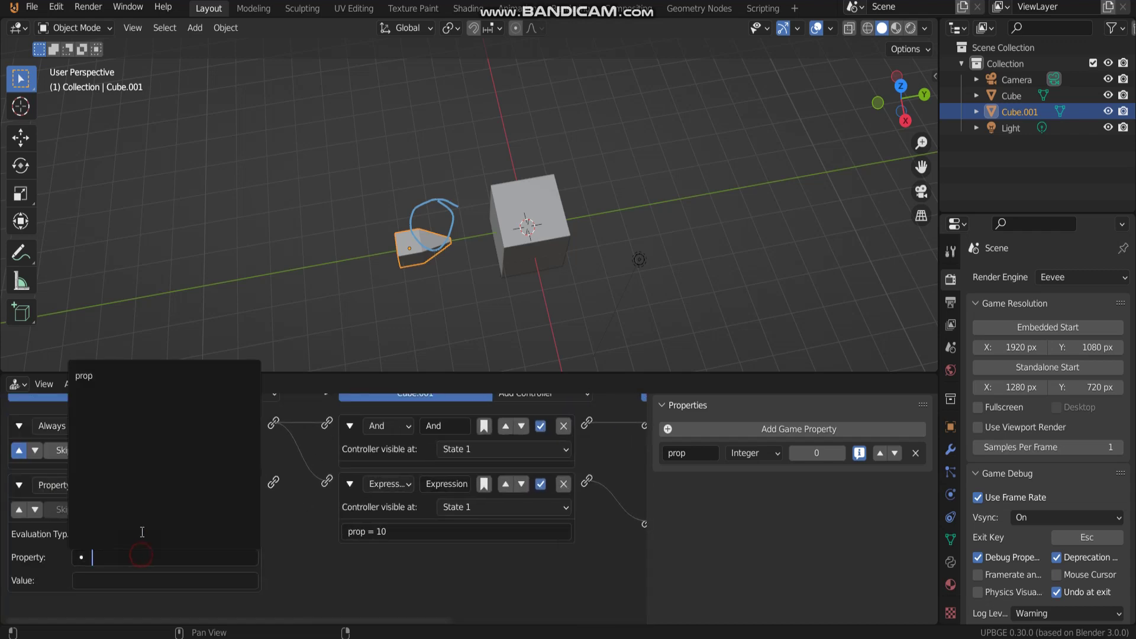
pyautogui.click(126, 377)
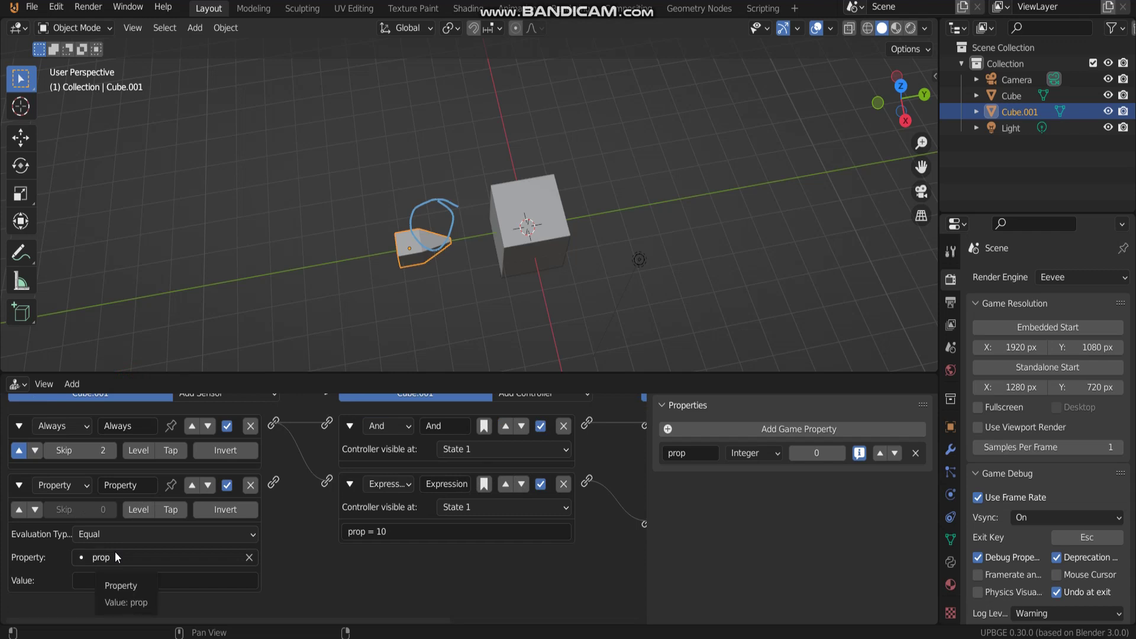
pyautogui.click(118, 579)
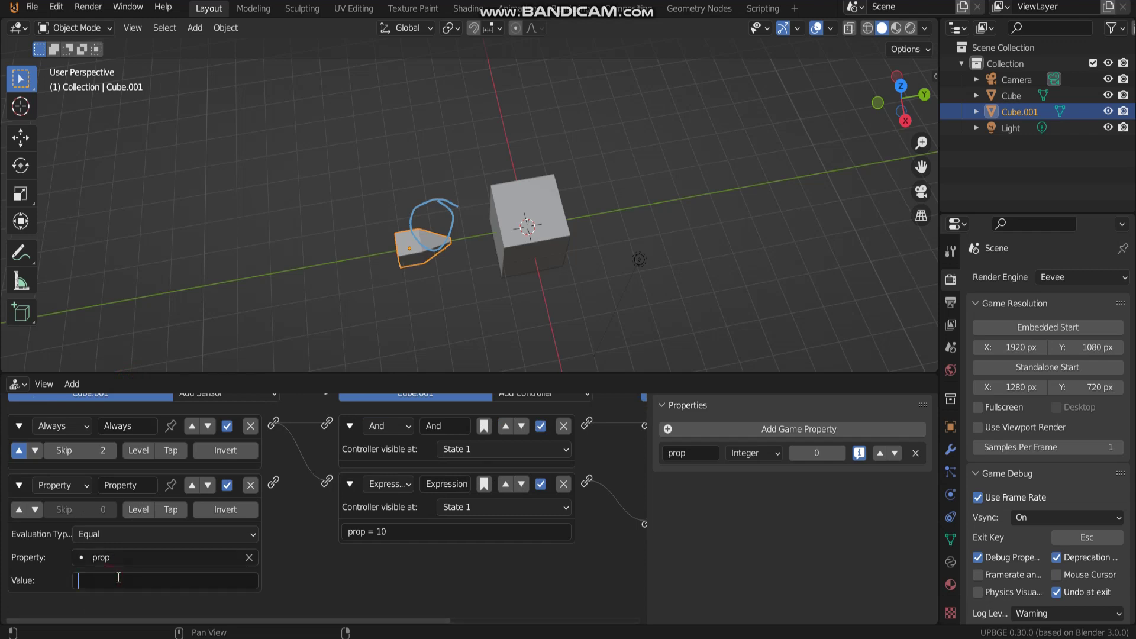
pyautogui.write('1')
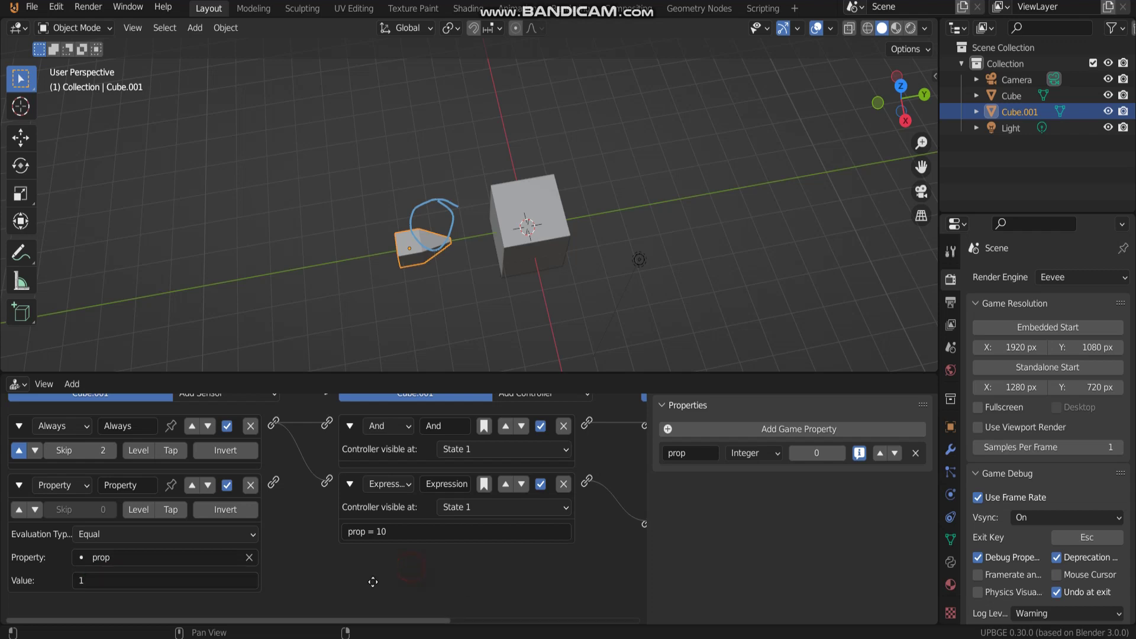
# Step: Collapse both Property actuators and add an Edit Object actuator in Track to mode with Cube as its target object
pyautogui.keyDown('ctrl'); pyautogui.hscroll(5, 414, 521); pyautogui.keyUp('ctrl')
pyautogui.click(432, 455)
pyautogui.click(432, 478)
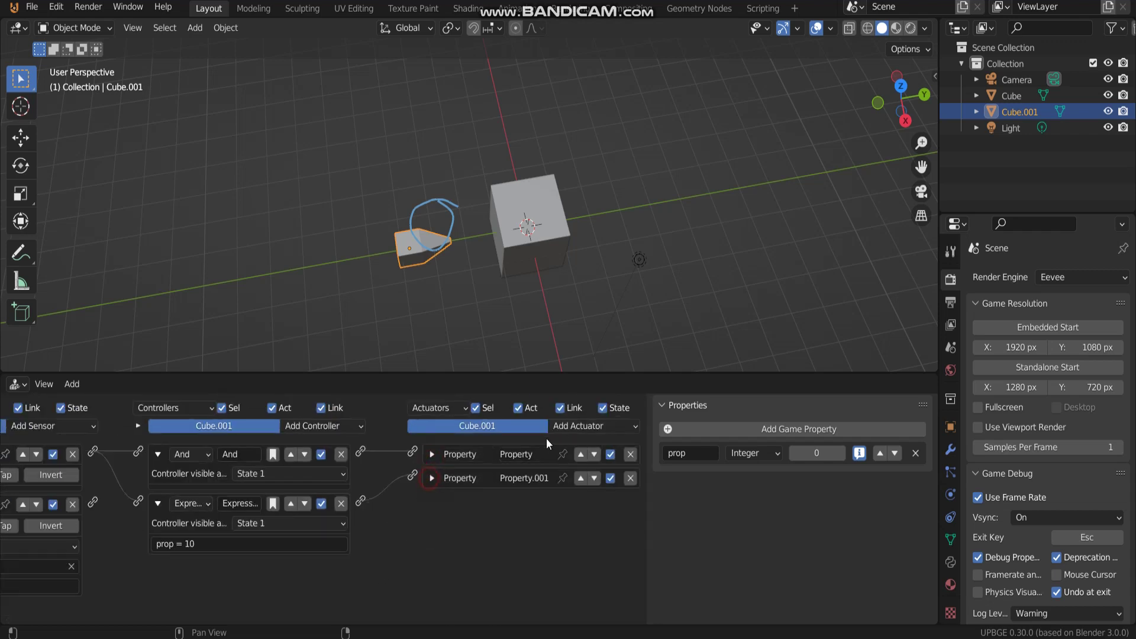
pyautogui.click(588, 426)
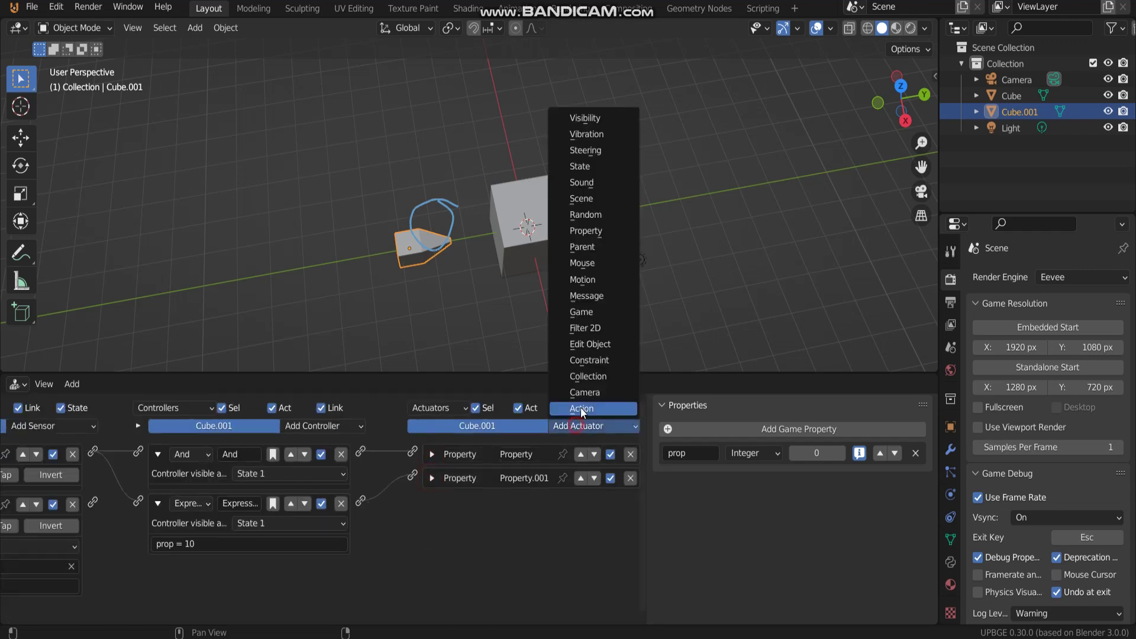
pyautogui.click(590, 344)
pyautogui.click(516, 522)
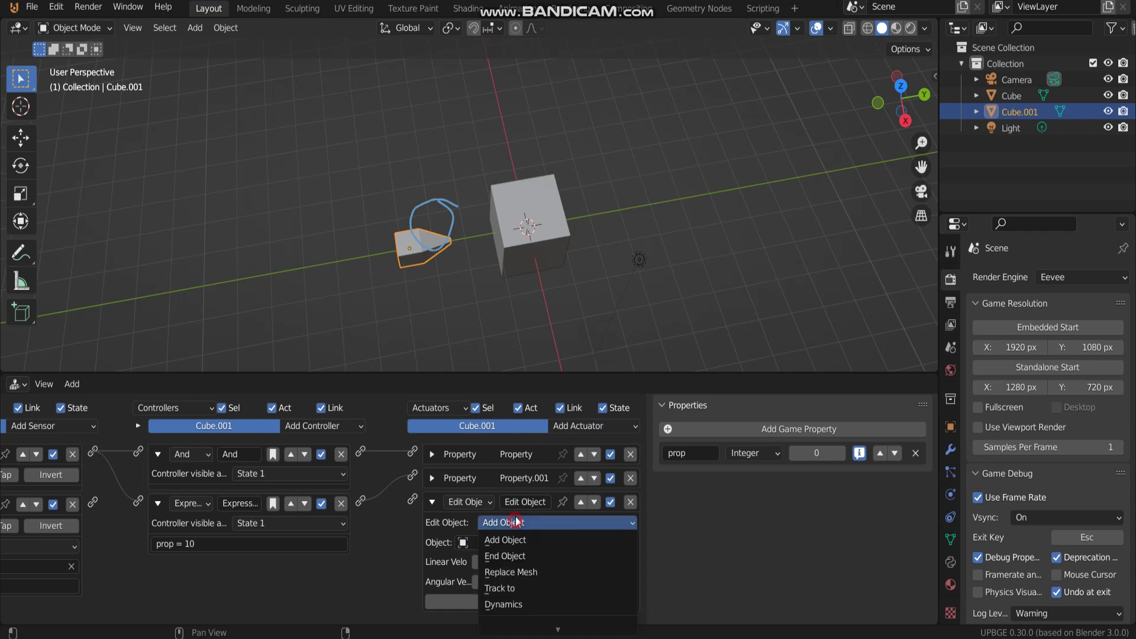
pyautogui.click(515, 587)
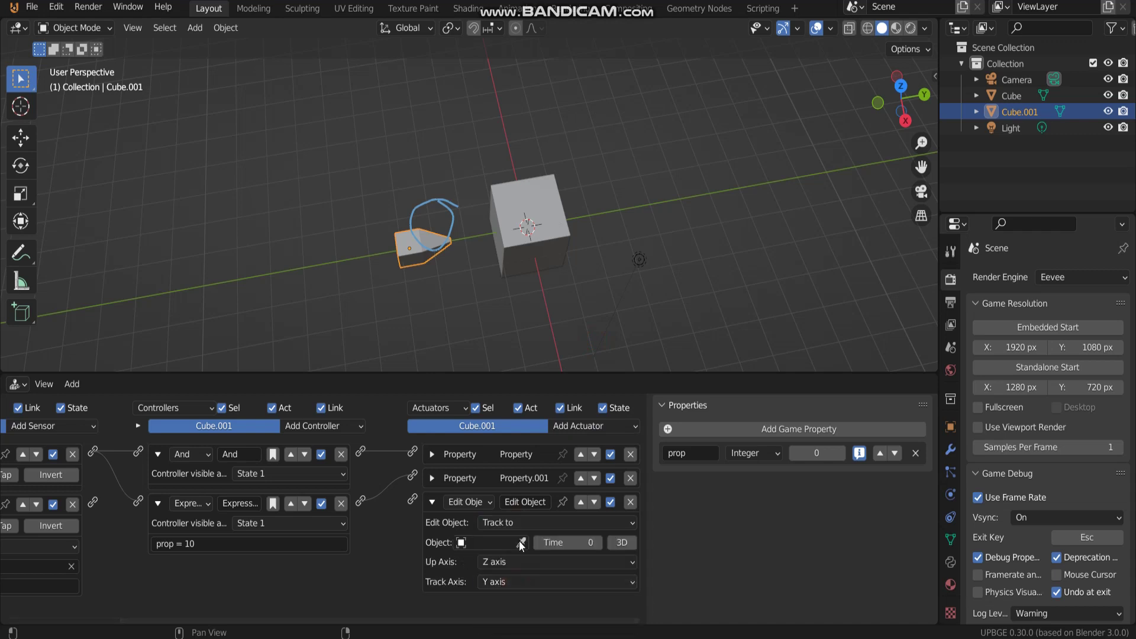
pyautogui.click(534, 204)
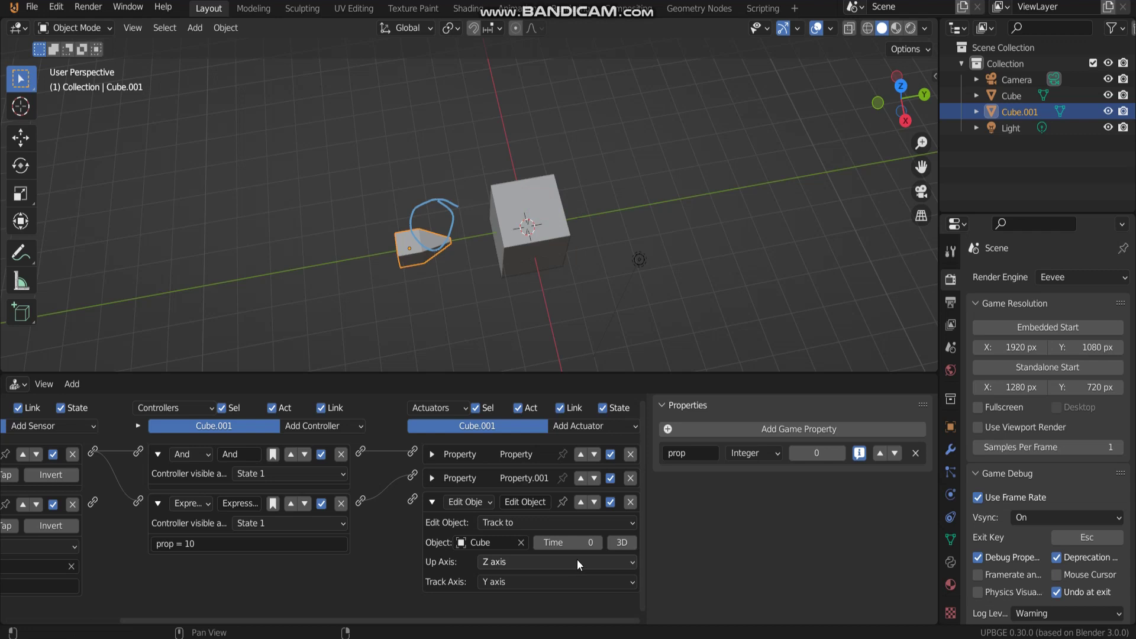
# Step: Keep Z as the up axis and Y as the track axis, and link the Property sensor to the Edit Object actuator
pyautogui.click(539, 563)
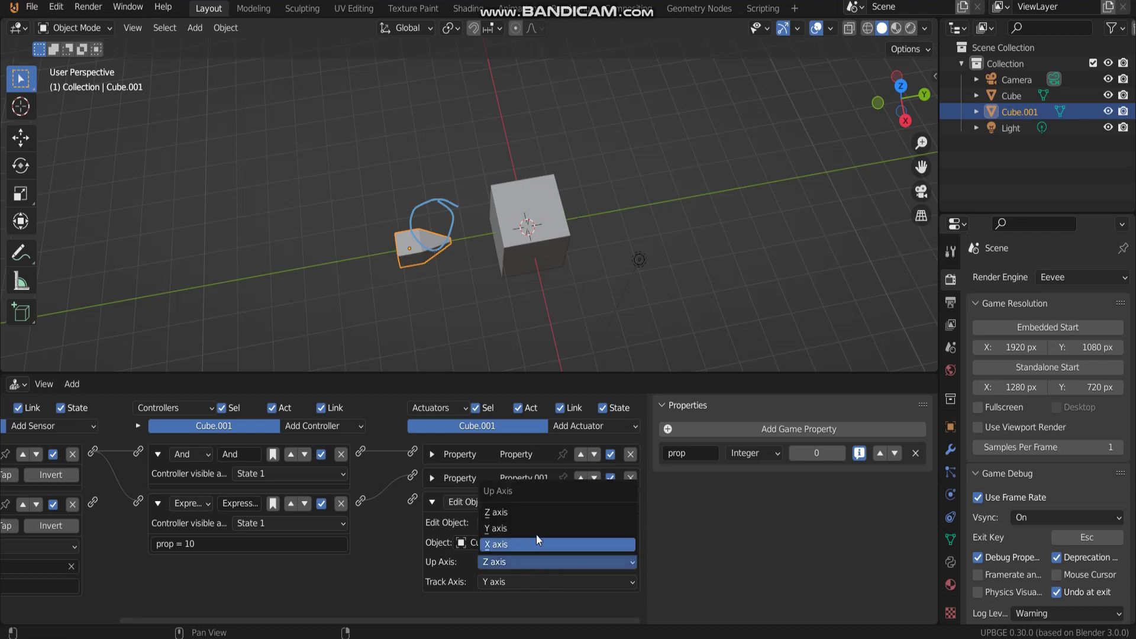
pyautogui.click(556, 562)
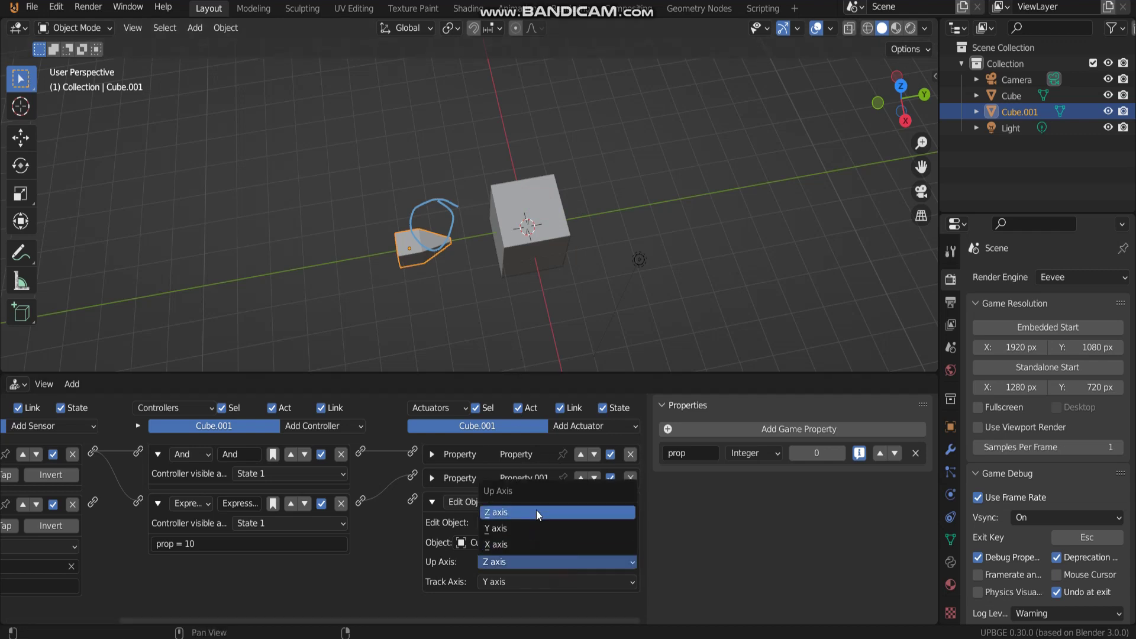
pyautogui.click(517, 583)
pyautogui.press('Home')
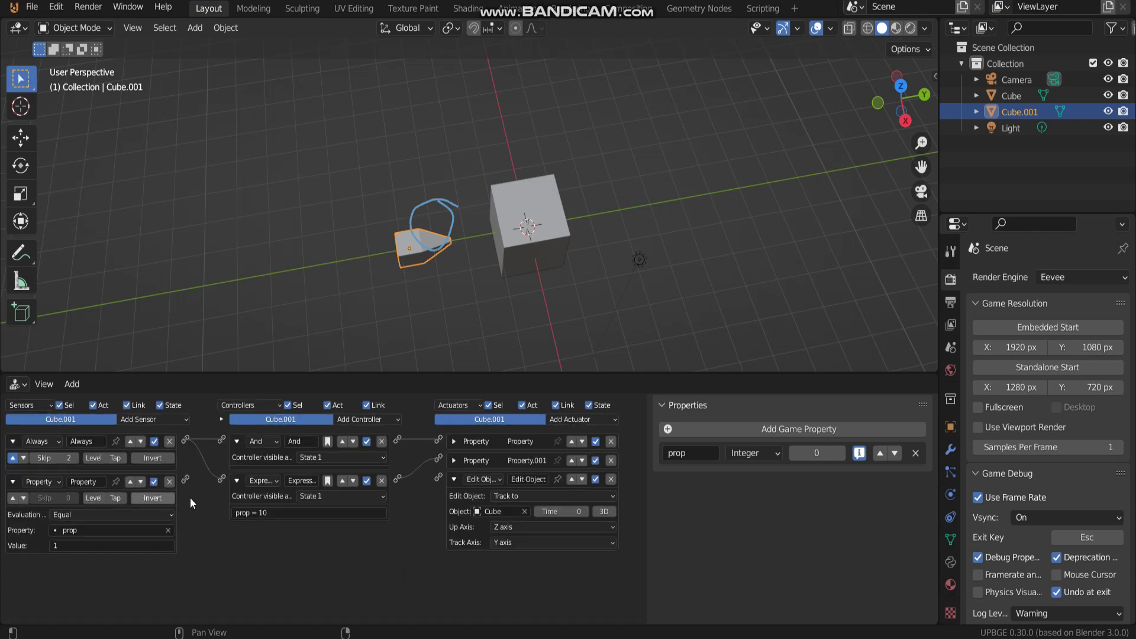
pyautogui.moveTo(186, 479); pyautogui.dragTo(437, 477)
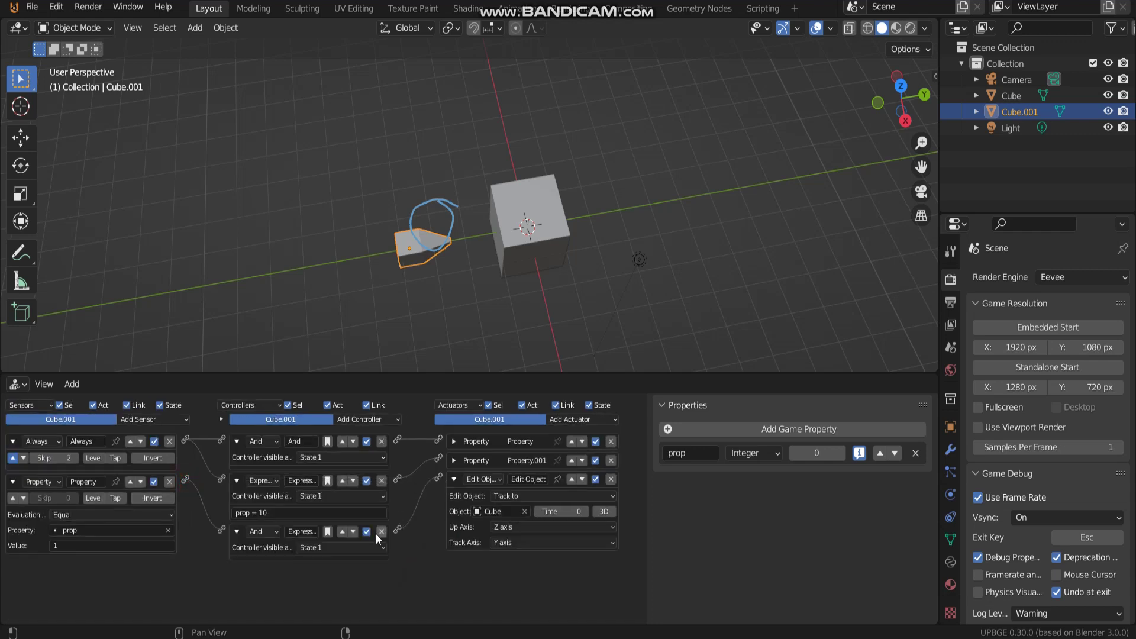
# Step: Select the large cube and add a Mouse sensor with Movement as its mouse event
pyautogui.scroll(-2, 554, 239)
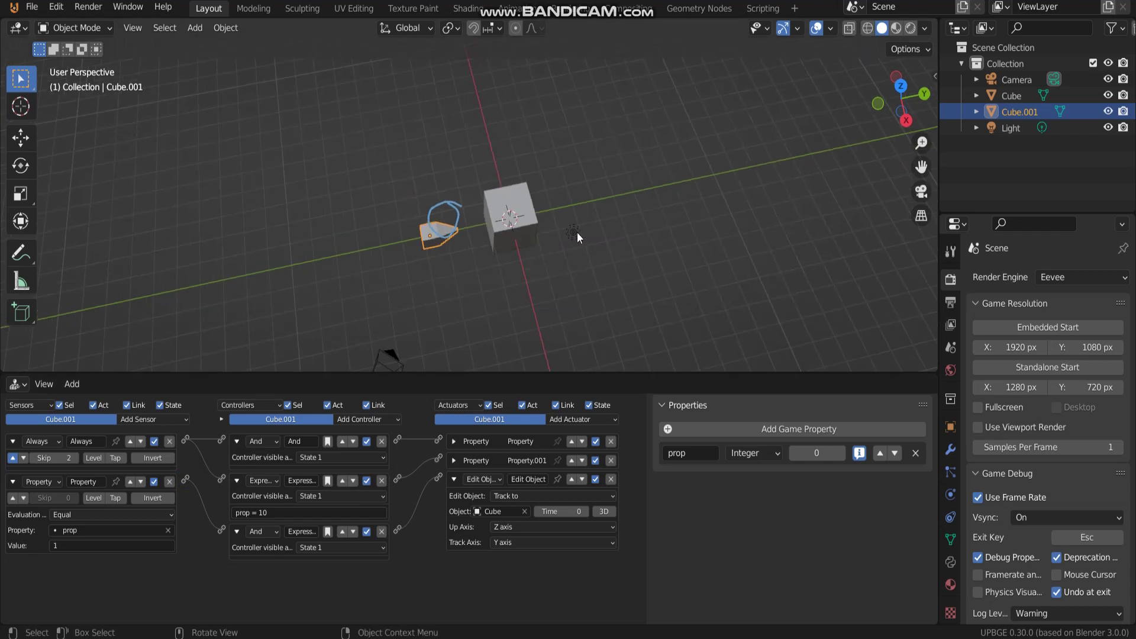
pyautogui.click(512, 233)
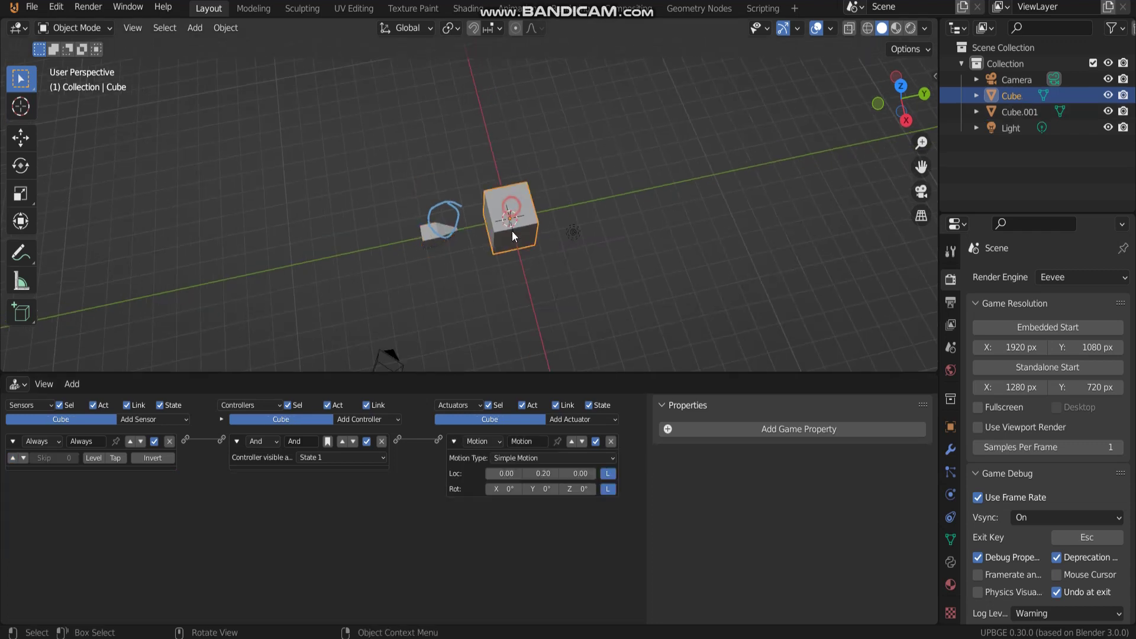
pyautogui.click(154, 419)
pyautogui.click(152, 521)
pyautogui.click(102, 514)
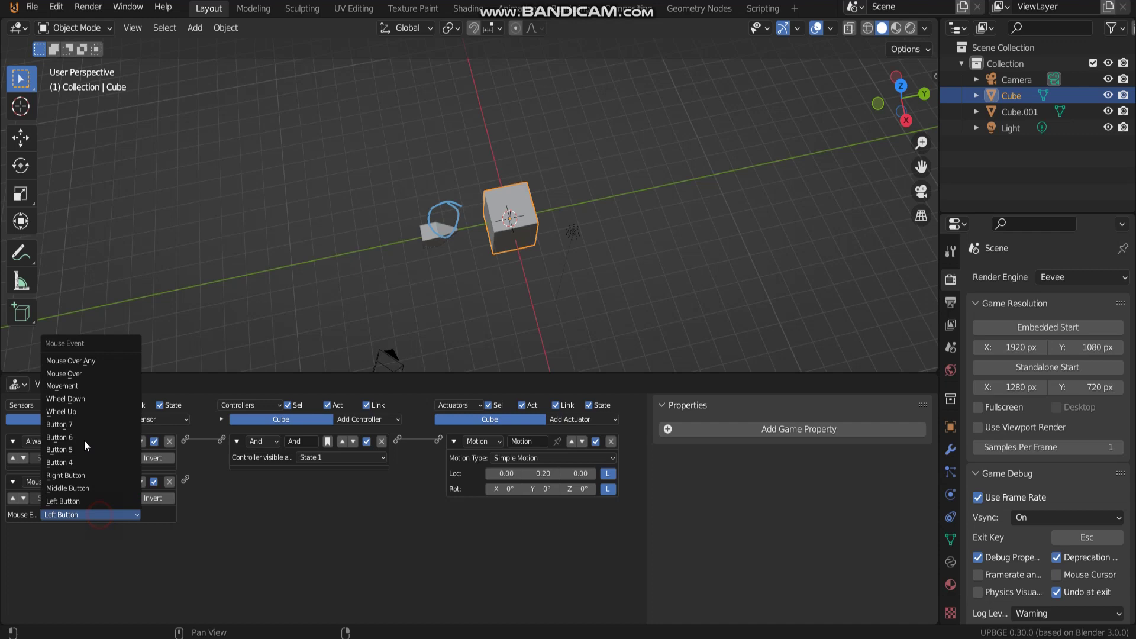
# Step: Add a Mouse actuator to the large cube and link it to the Mouse sensor
pyautogui.click(610, 421)
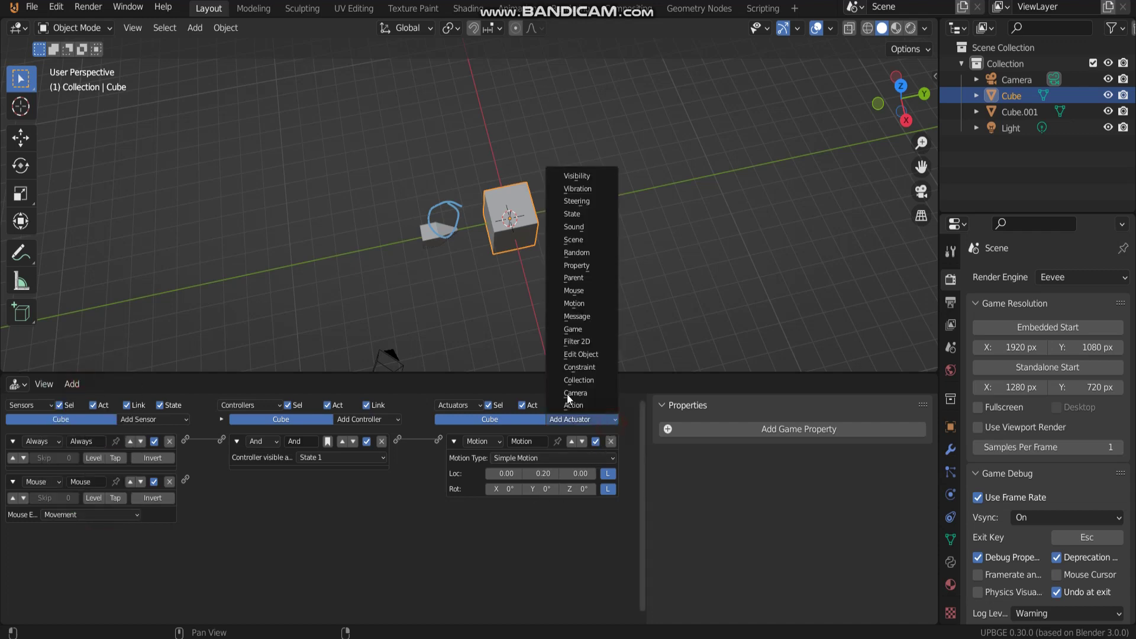
pyautogui.click(574, 291)
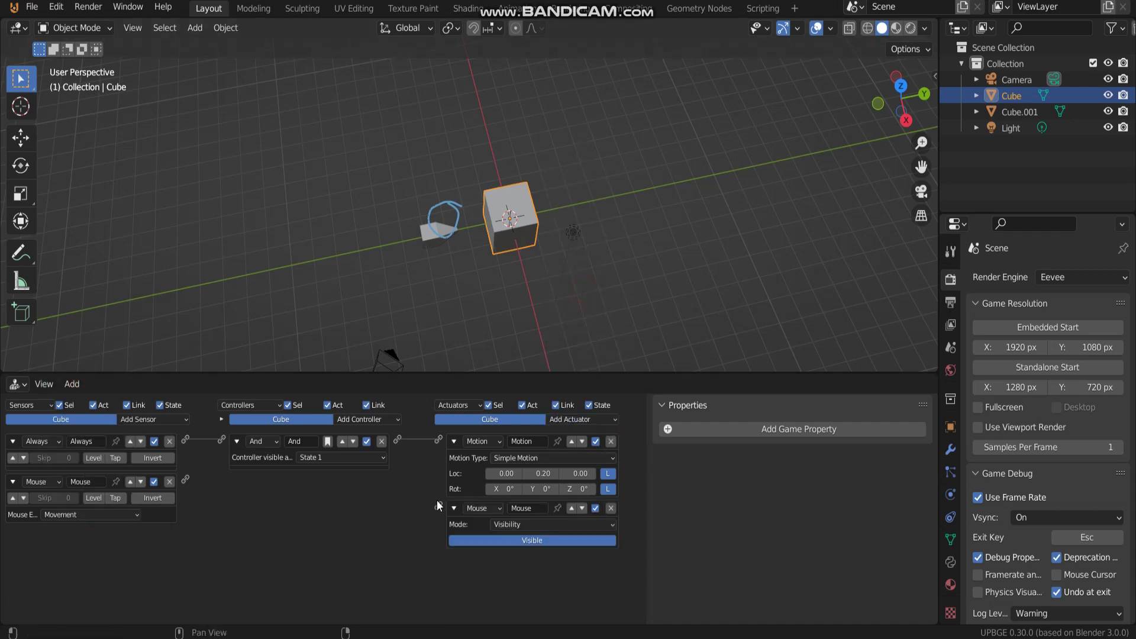
pyautogui.moveTo(439, 505); pyautogui.dragTo(186, 481)
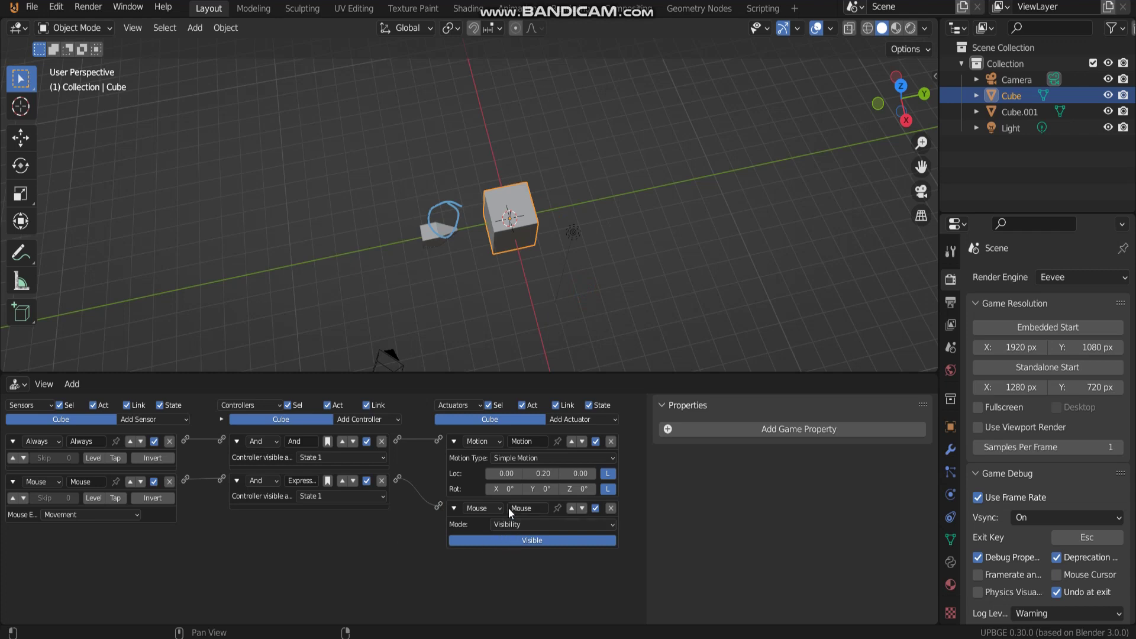
# Step: Set the Mouse actuator's mode to Look with Use Y Axis disabled, and briefly test-run the game
pyautogui.click(512, 524)
pyautogui.click(514, 551)
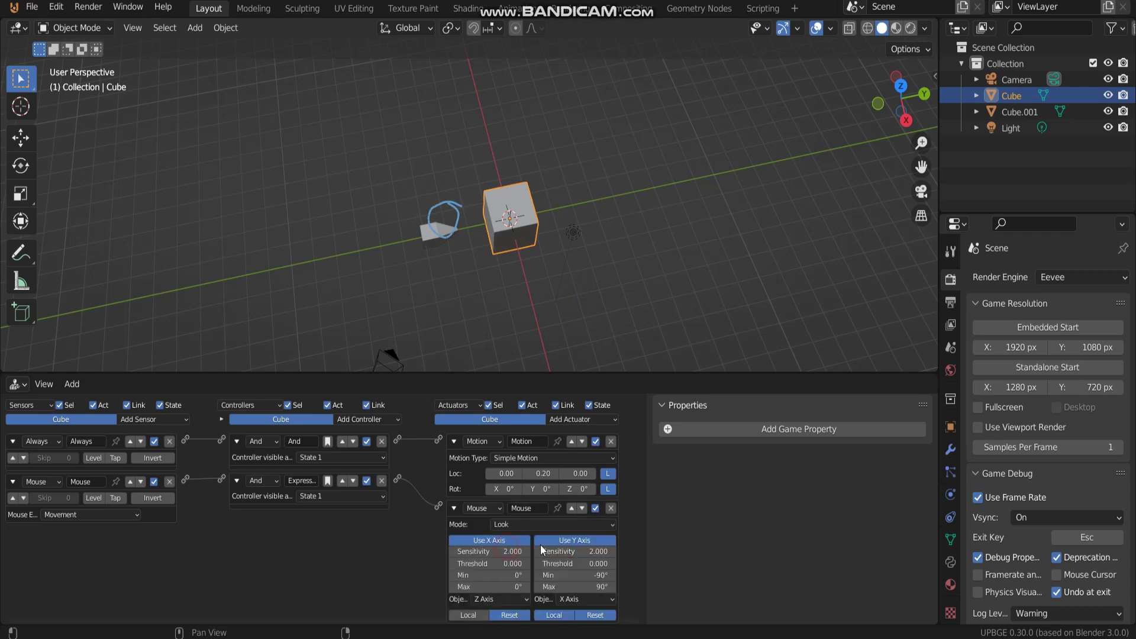
pyautogui.press('p')
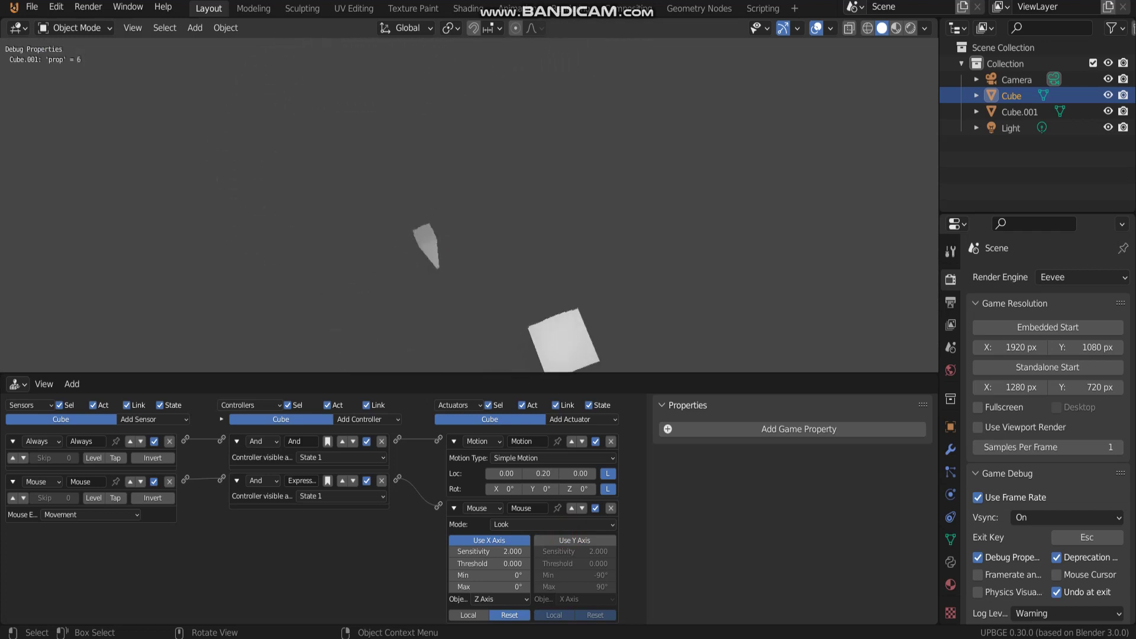
pyautogui.press('Escape')
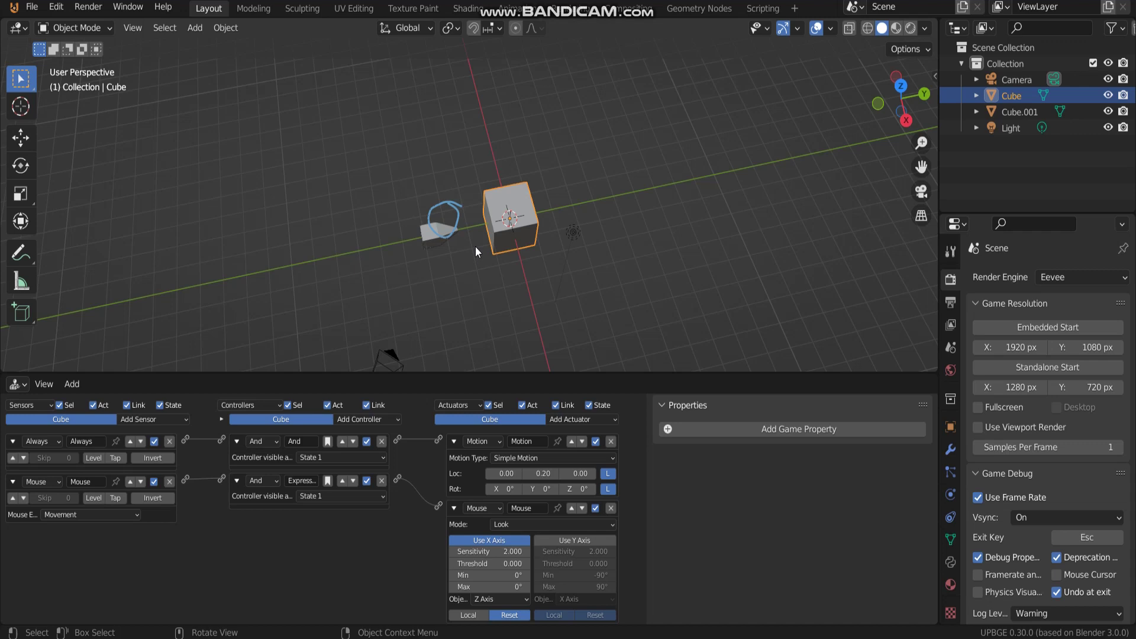
# Step: Rename the pointed object Cube.001 to A1 and run the game to check how it tracks the cube
pyautogui.click(435, 235)
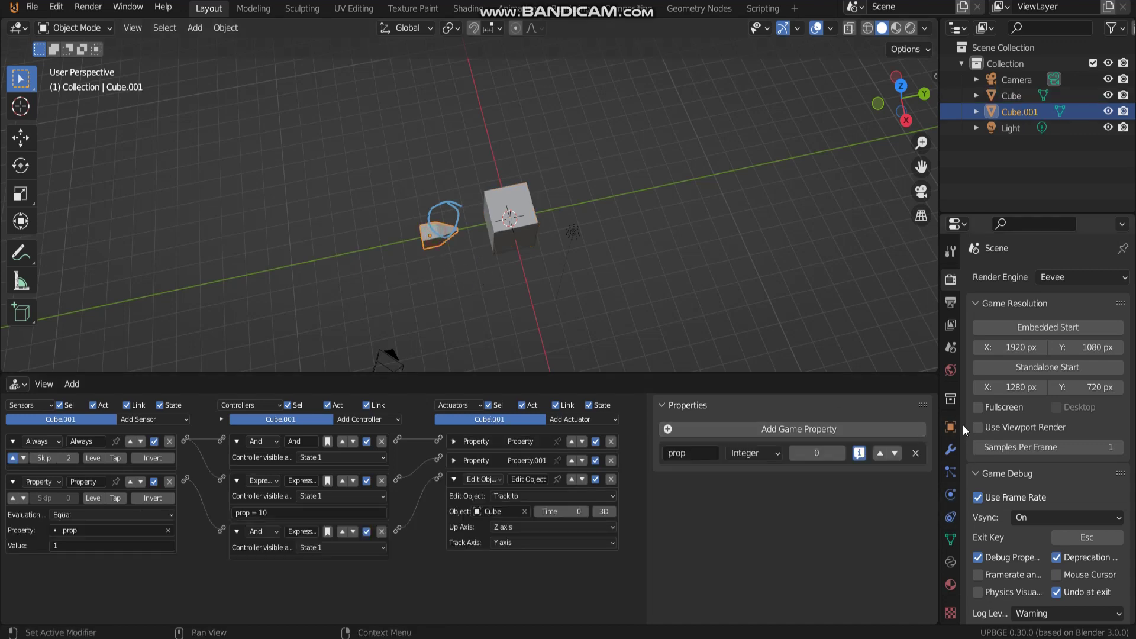
pyautogui.moveTo(963, 424); pyautogui.dragTo(953, 431)
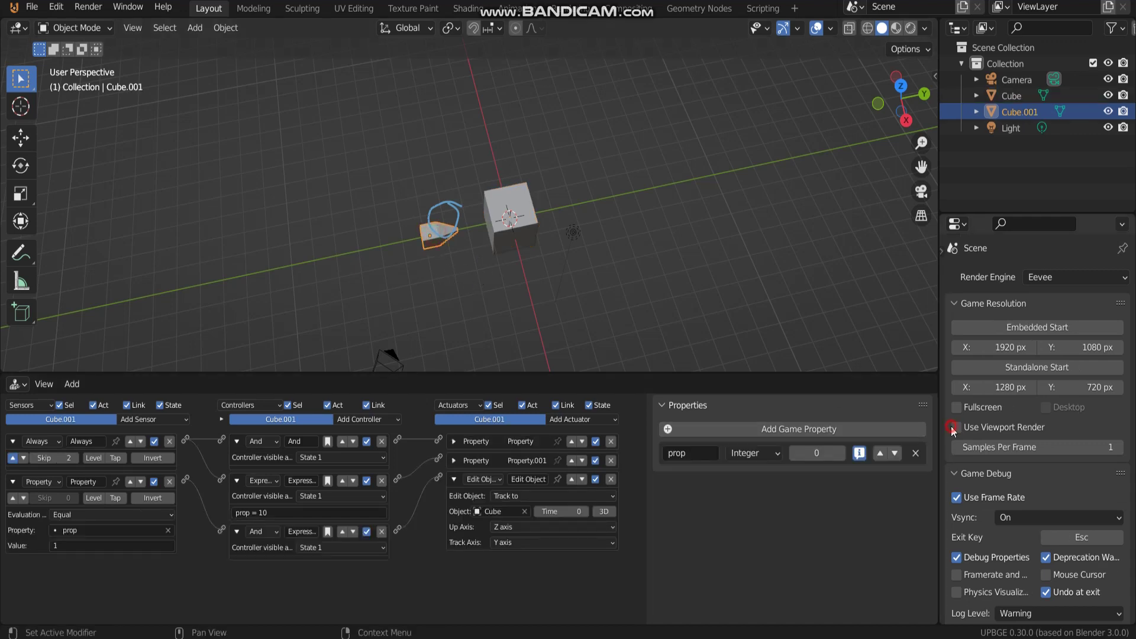
pyautogui.click(945, 259)
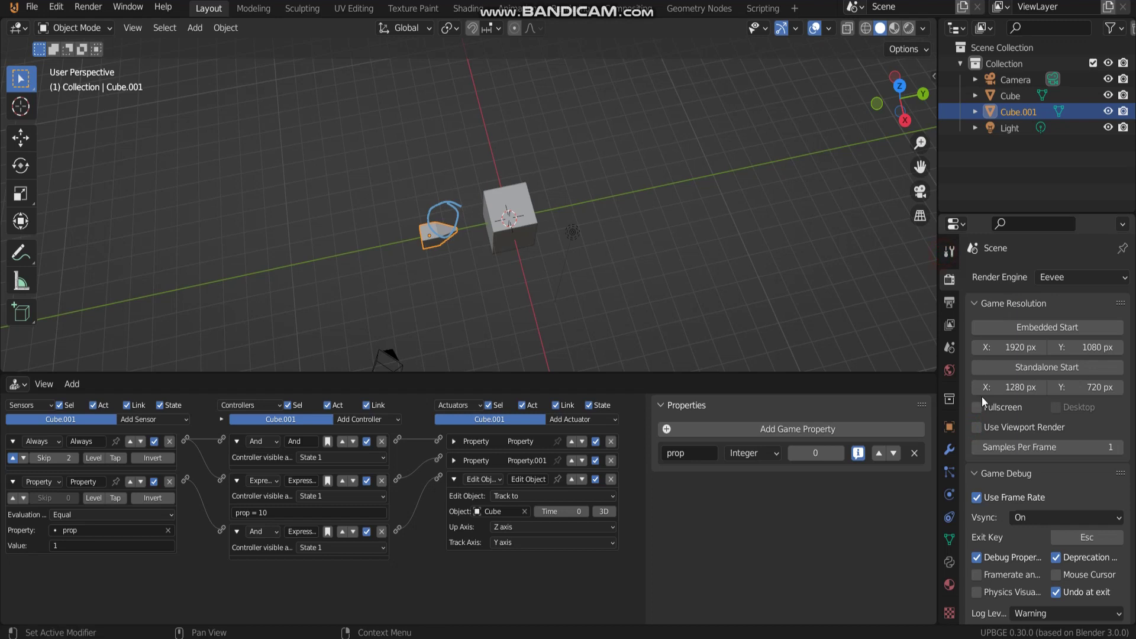
pyautogui.click(949, 428)
pyautogui.click(1034, 278)
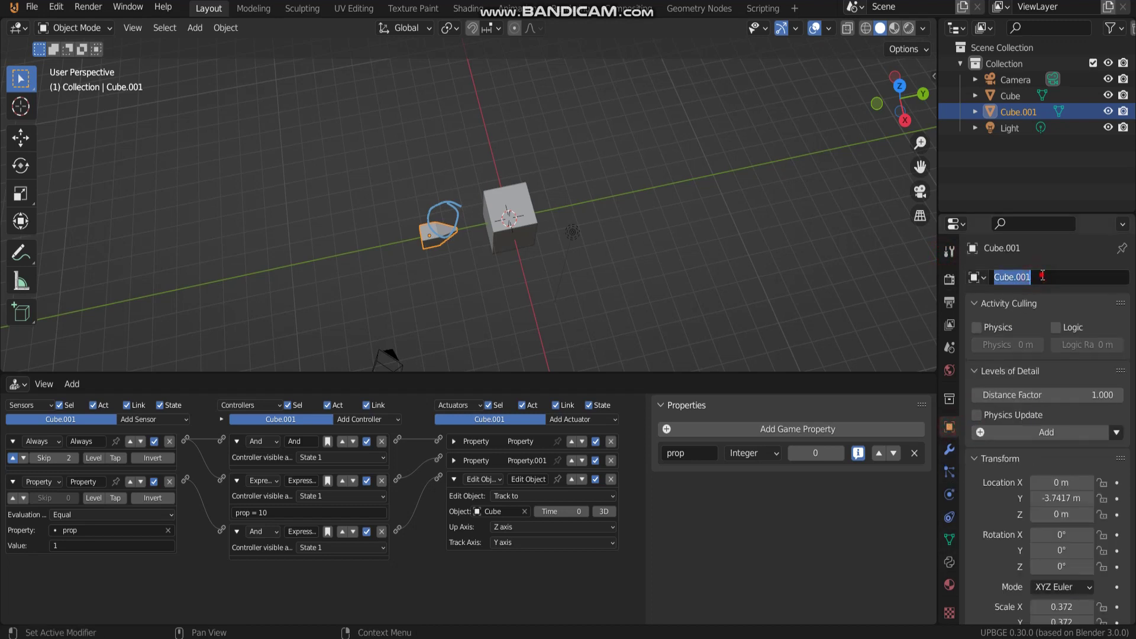
pyautogui.click(1057, 276)
pyautogui.moveTo(1057, 277); pyautogui.dragTo(922, 277)
pyautogui.write('A1')
pyautogui.click(743, 245)
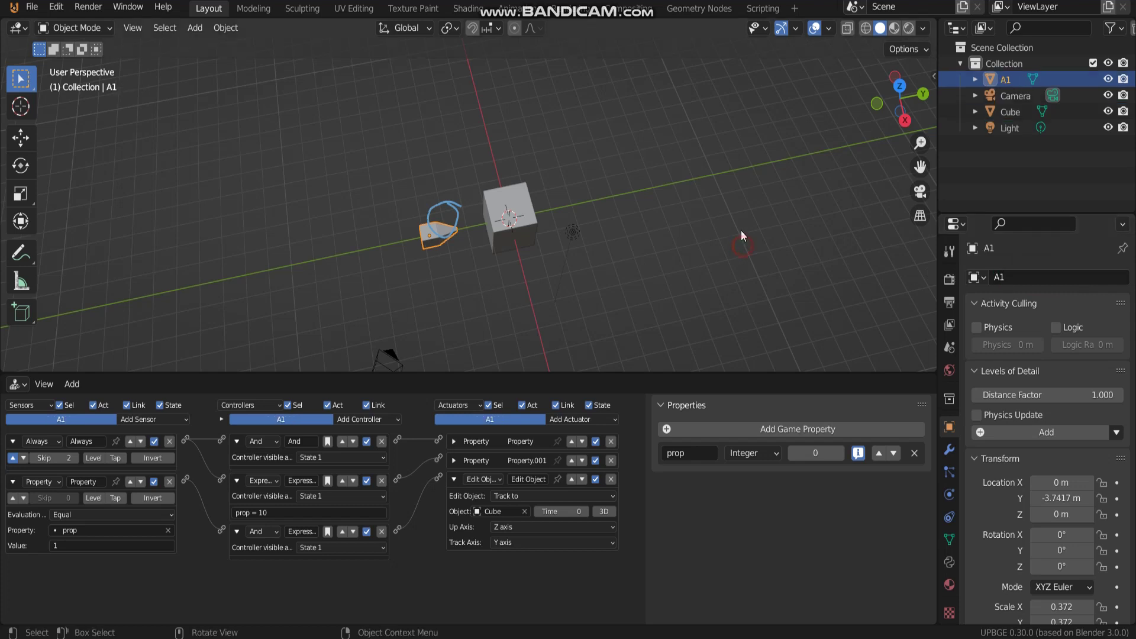
pyautogui.press('p')
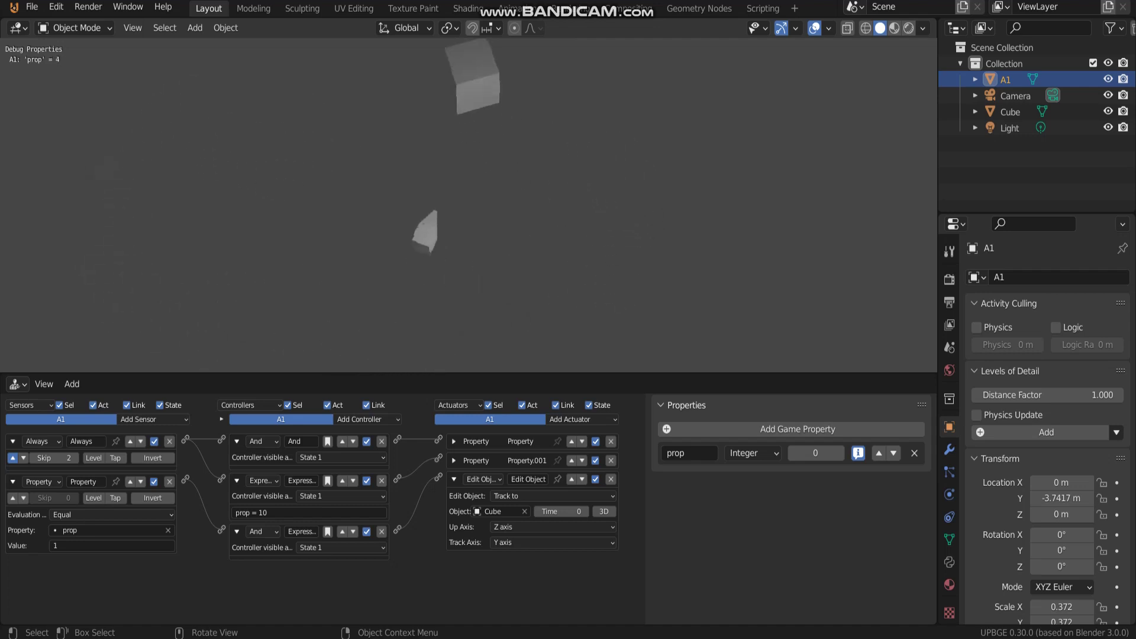
pyautogui.press('Escape')
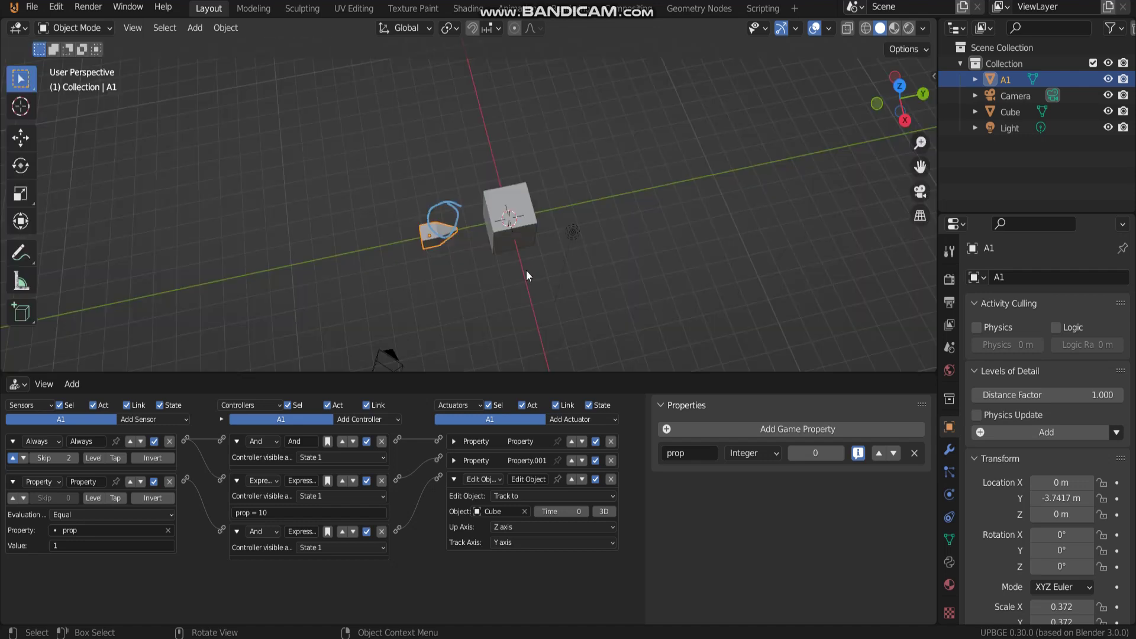
# Step: Duplicate A1 along the Y axis and place the copy about 2.9 m behind it, away from the large cube
pyautogui.moveTo(526, 270); pyautogui.dragTo(482, 159, button='middle')
pyautogui.moveTo(585, 196); pyautogui.dragTo(542, 197, button='middle')
pyautogui.hotkey('shift', 'd')
pyautogui.press('y')
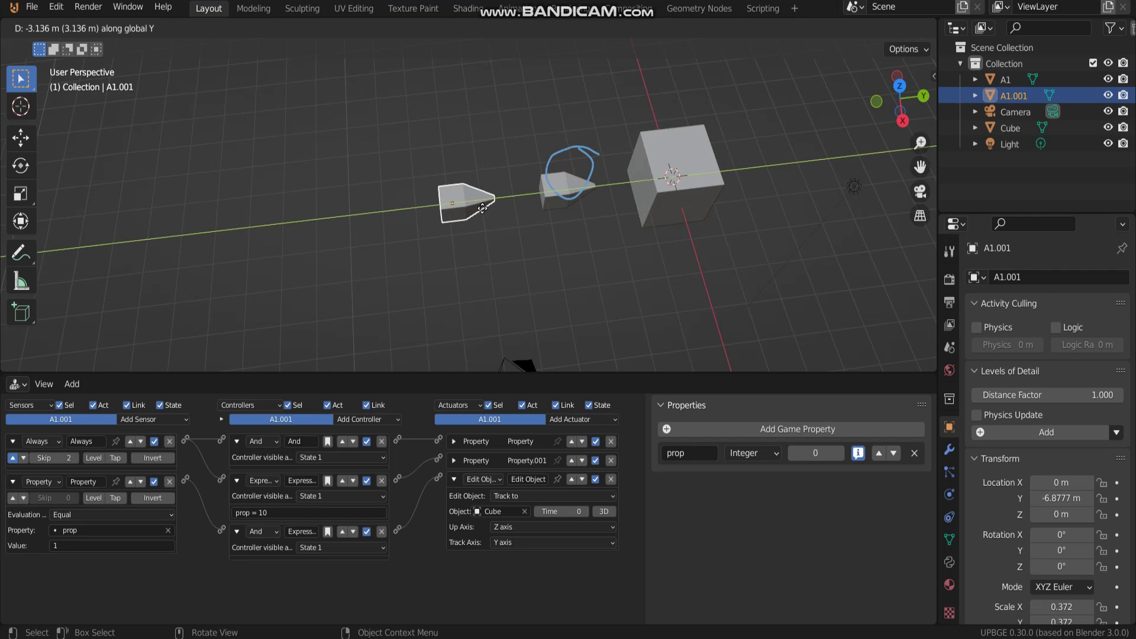
pyautogui.click(450, 204)
pyautogui.moveTo(527, 215); pyautogui.dragTo(403, 130, button='middle')
pyautogui.click(405, 135)
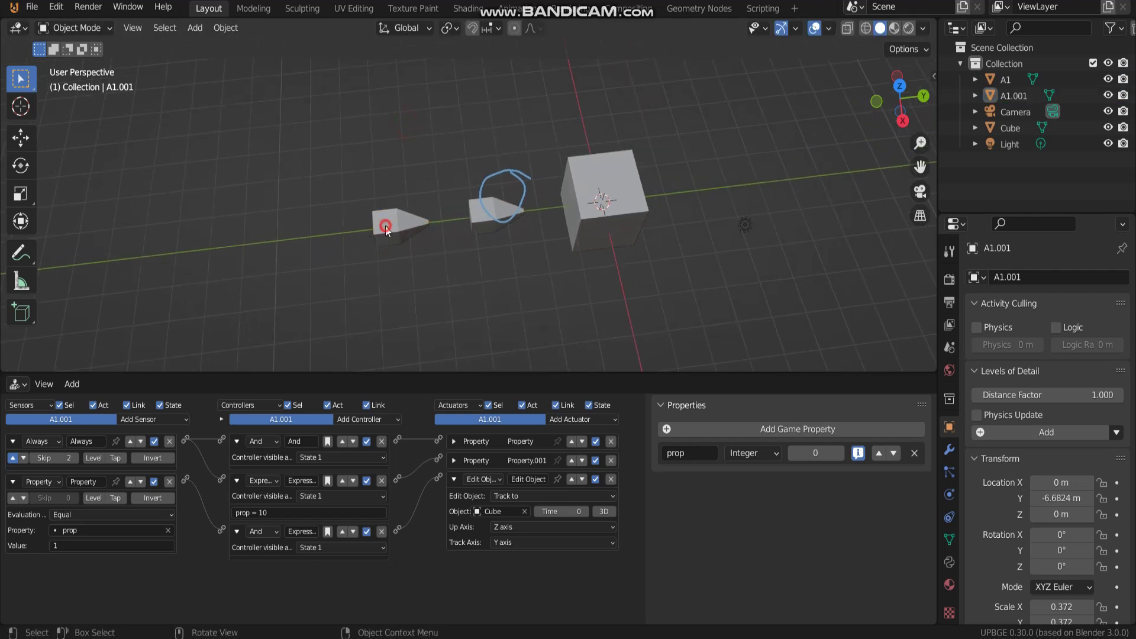
# Step: Replace the duplicated pointed object's Track to target with A1
pyautogui.click(384, 225)
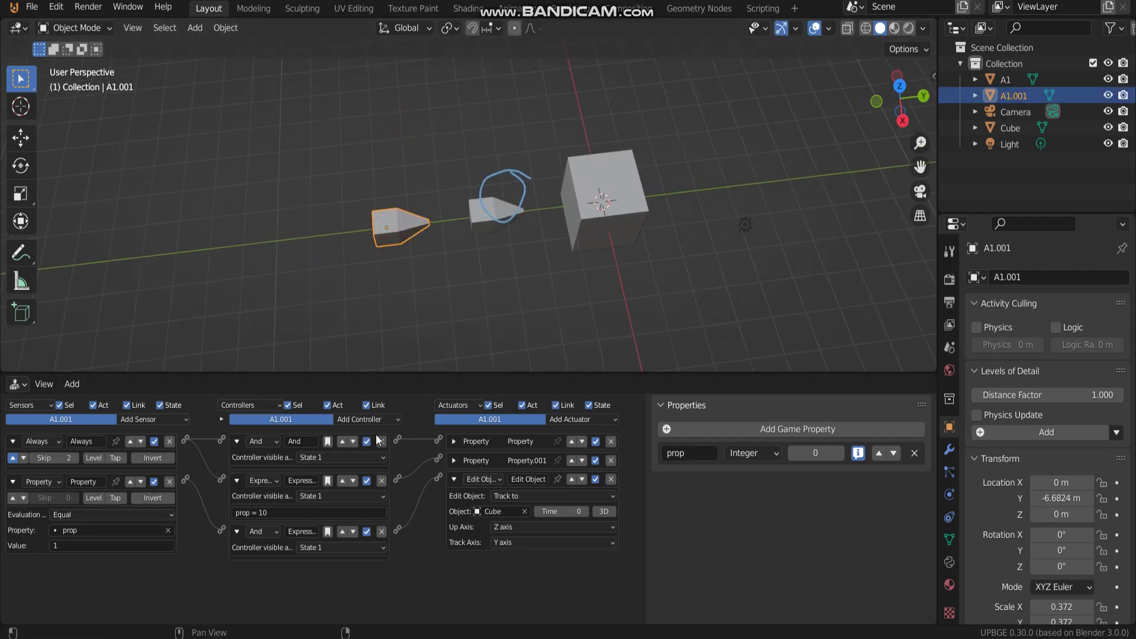
pyautogui.click(526, 511)
pyautogui.click(524, 511)
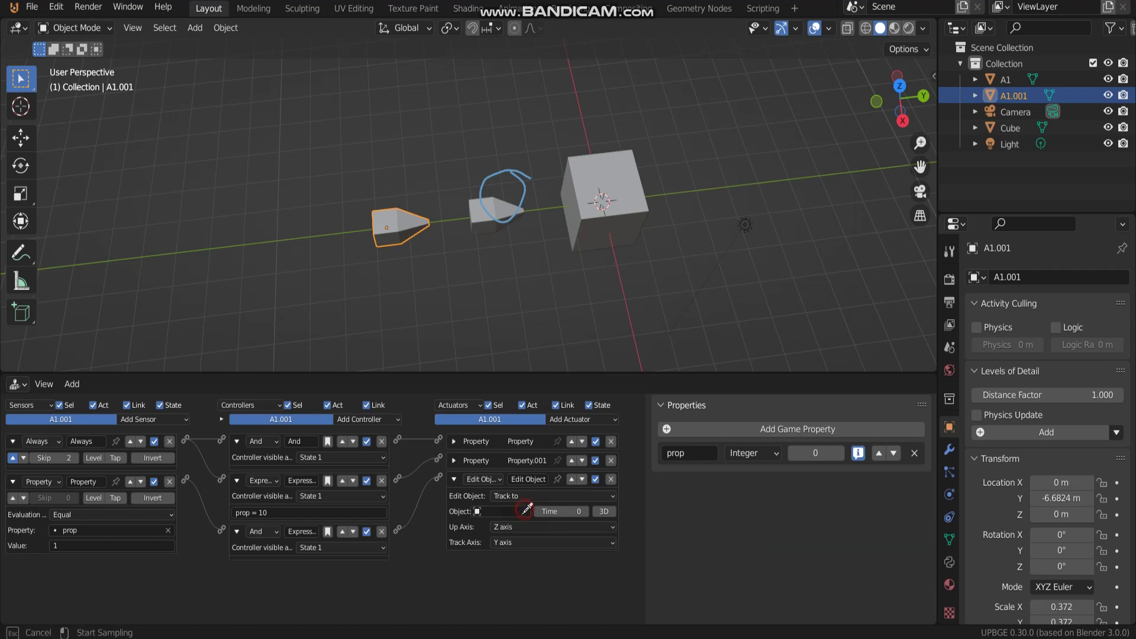
pyautogui.click(489, 219)
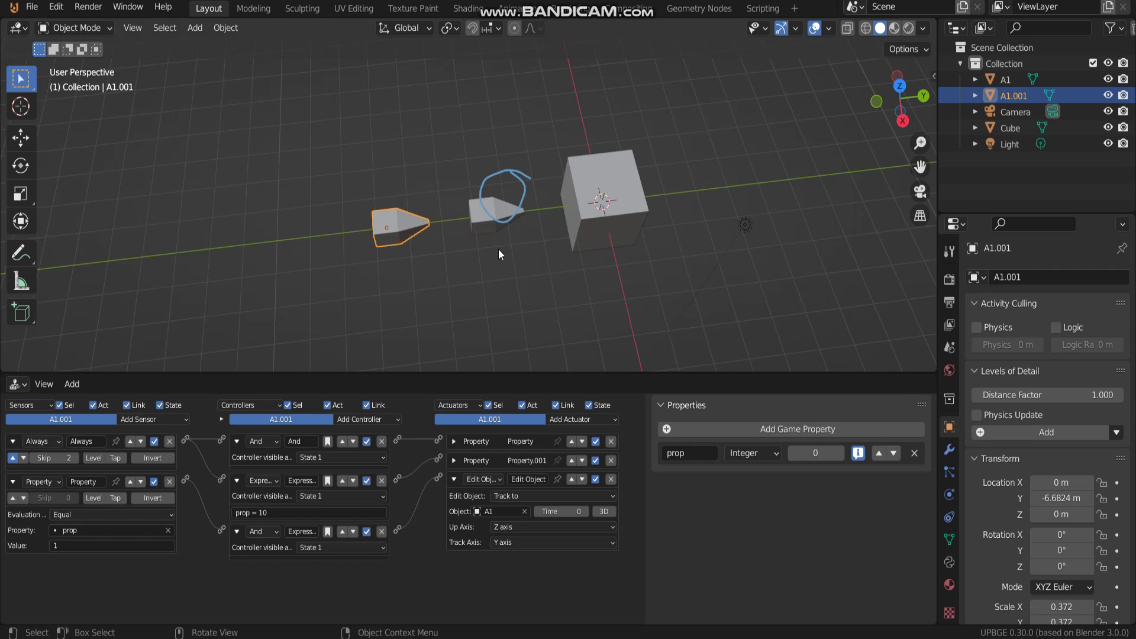
# Step: Select A1 and add a Simple Motion actuator to it
pyautogui.click(592, 419)
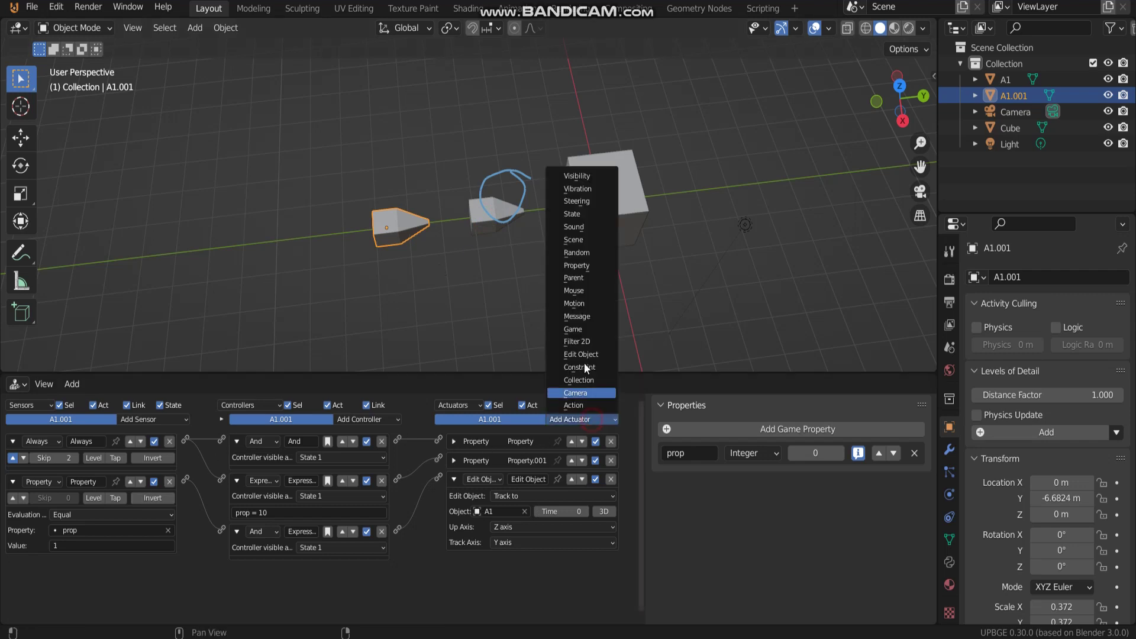
pyautogui.click(516, 237)
pyautogui.click(561, 418)
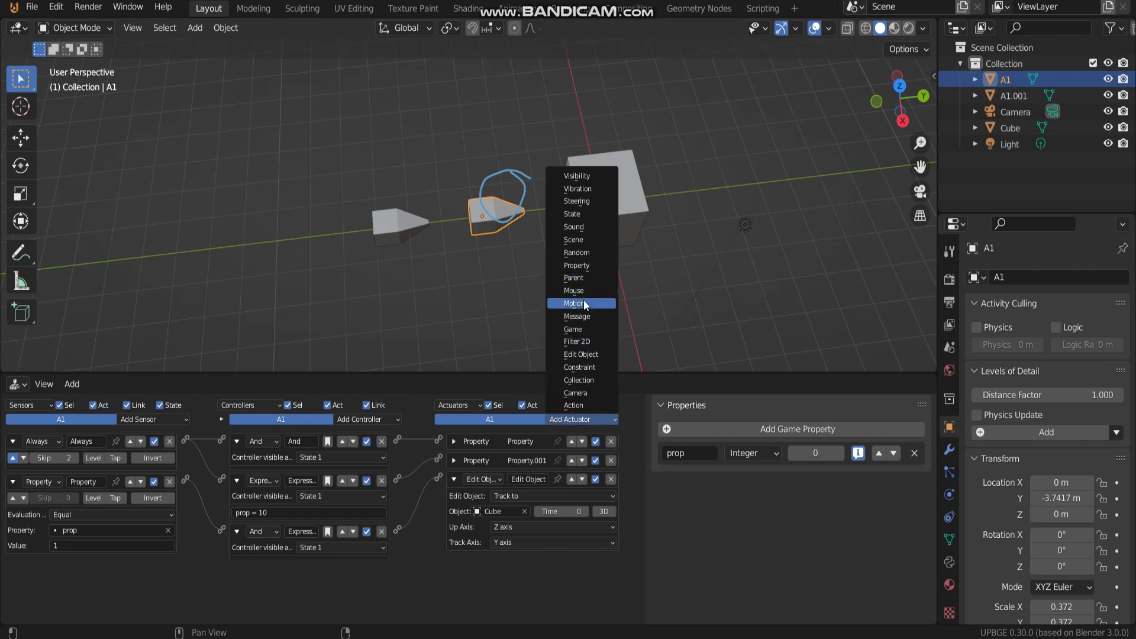
pyautogui.click(584, 303)
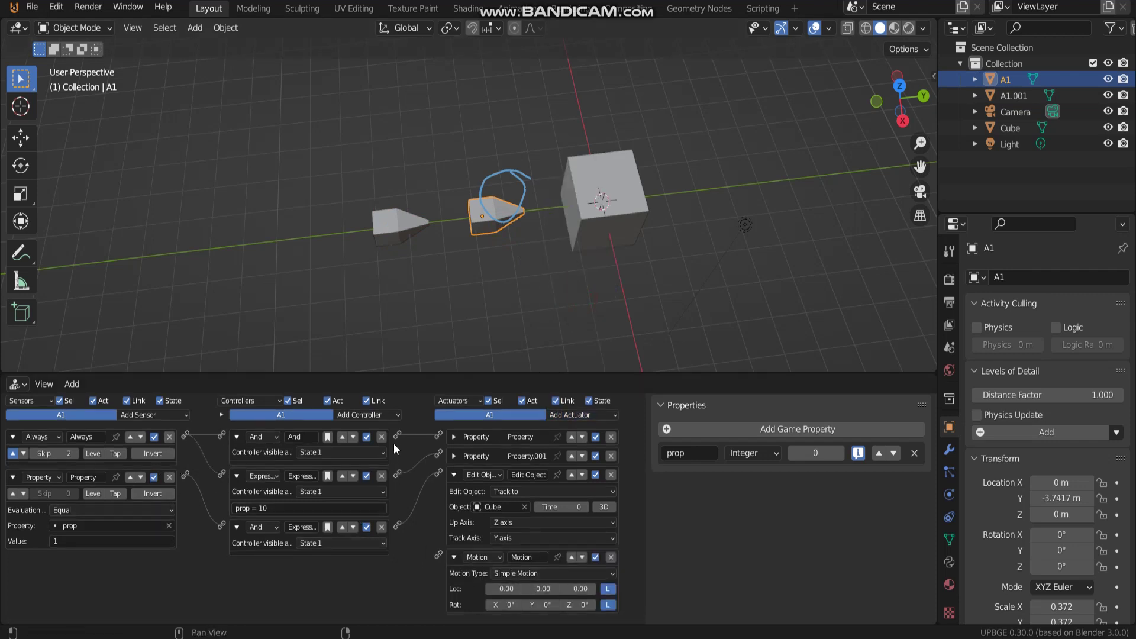
# Step: Add an Always sensor to A1, link it to the Motion actuator, and set the motion's Y location to 0.10
pyautogui.click(169, 421)
pyautogui.click(147, 441)
pyautogui.moveTo(186, 557); pyautogui.dragTo(438, 555)
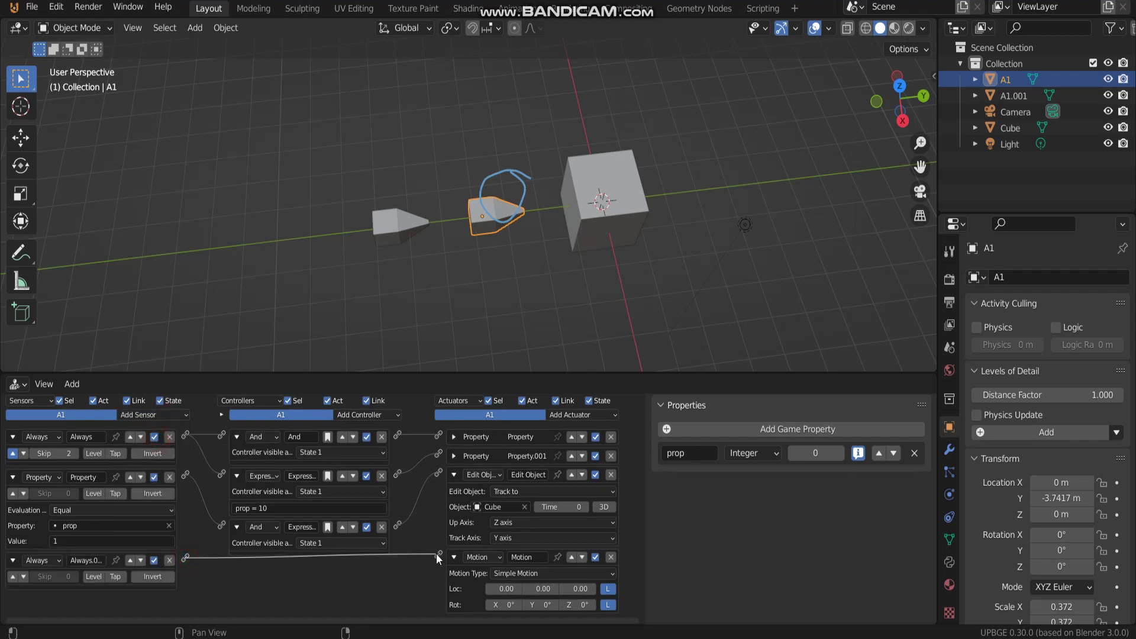
pyautogui.click(556, 589)
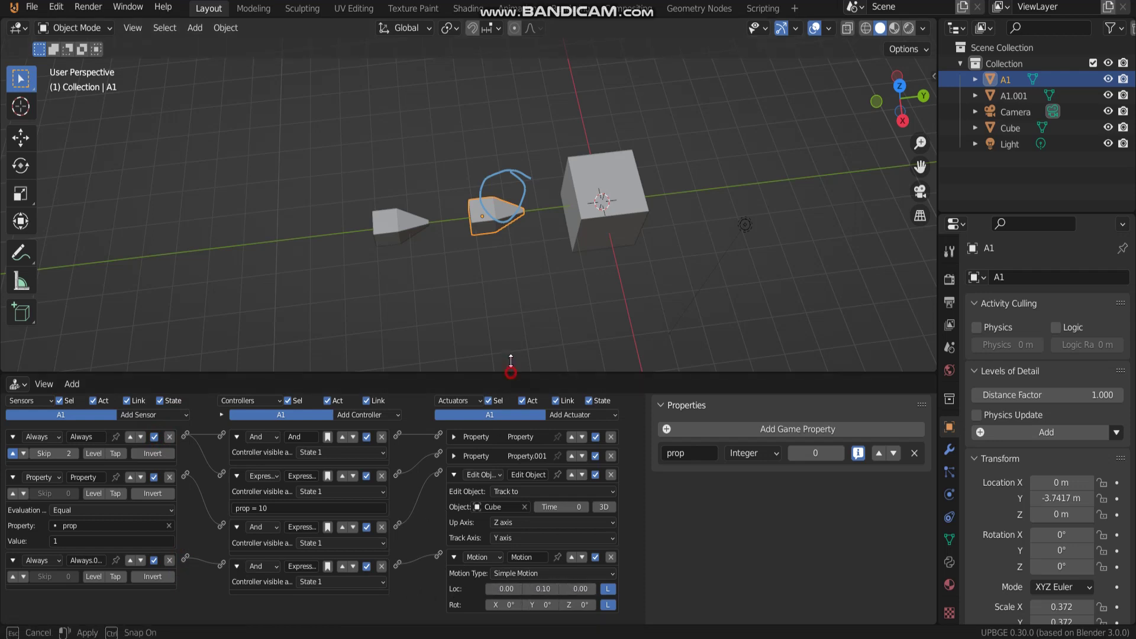
# Step: Select A1.001, the pointed object behind A1, and add a Simple Motion actuator to it
pyautogui.moveTo(510, 373); pyautogui.dragTo(511, 273)
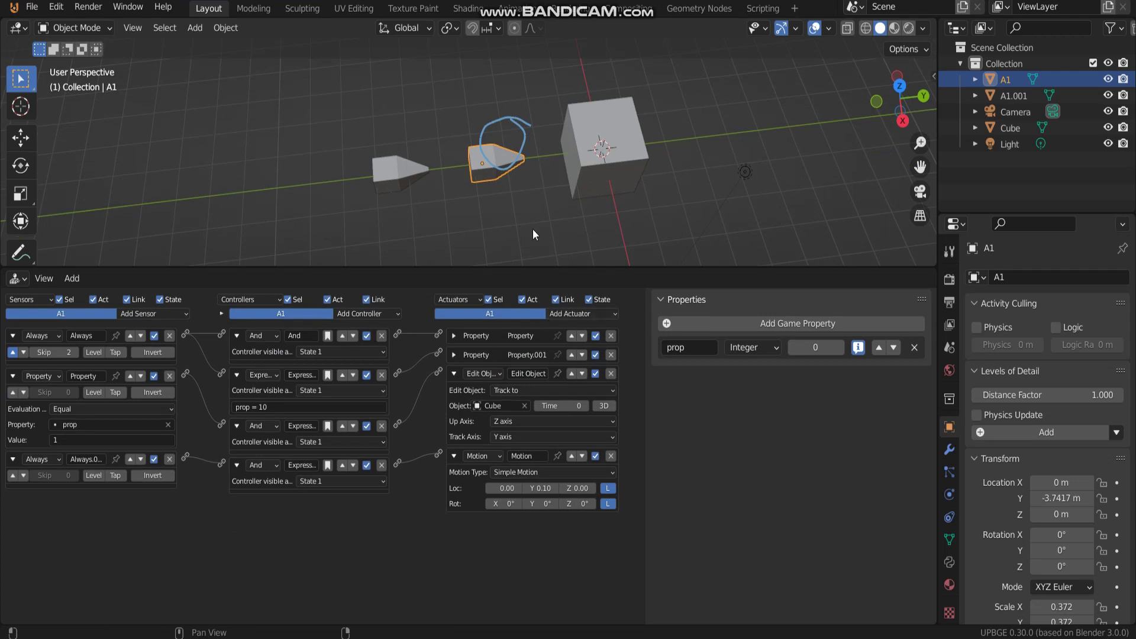
pyautogui.click(428, 169)
pyautogui.click(594, 313)
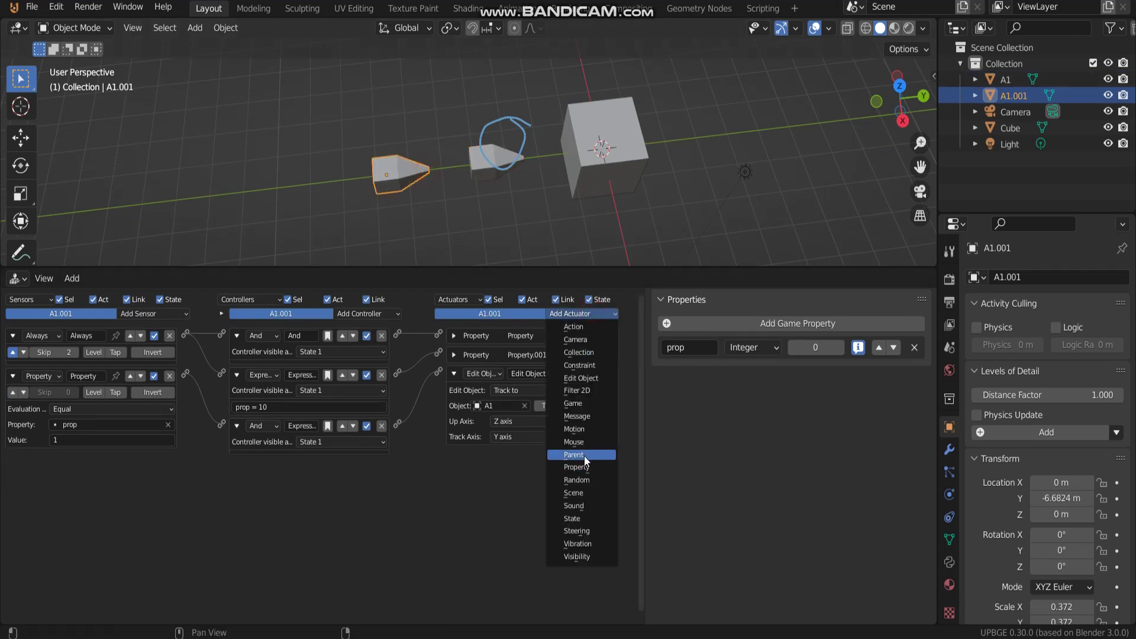
pyautogui.click(590, 427)
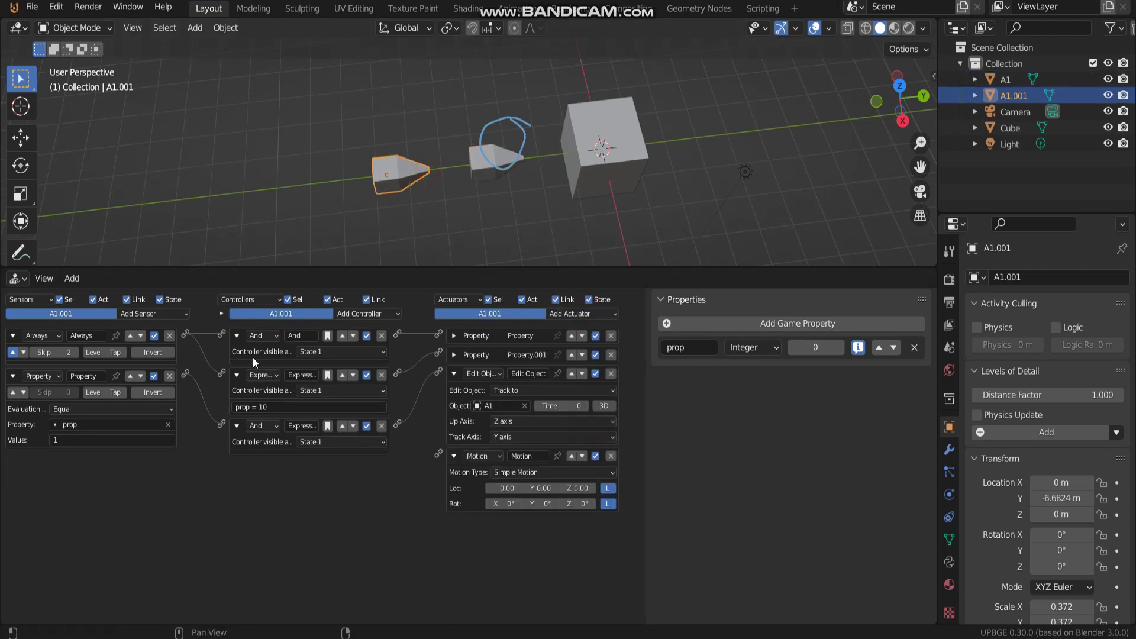
# Step: Add an Always sensor to A1.001, link it to the Motion actuator, and set the motion's Y location to 0.10
pyautogui.click(178, 318)
pyautogui.click(168, 339)
pyautogui.moveTo(185, 460); pyautogui.dragTo(437, 453)
pyautogui.click(558, 489)
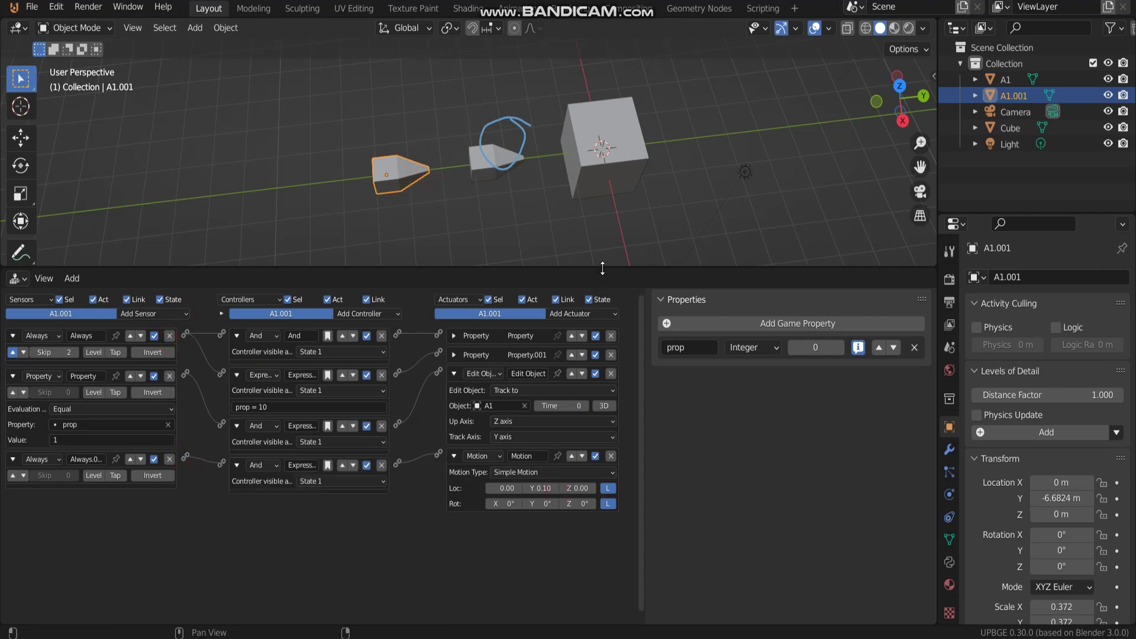
# Step: Run the game to test how the two pointed objects follow the cube, and stop it
pyautogui.moveTo(601, 267); pyautogui.dragTo(568, 376)
pyautogui.scroll(1, 546, 253)
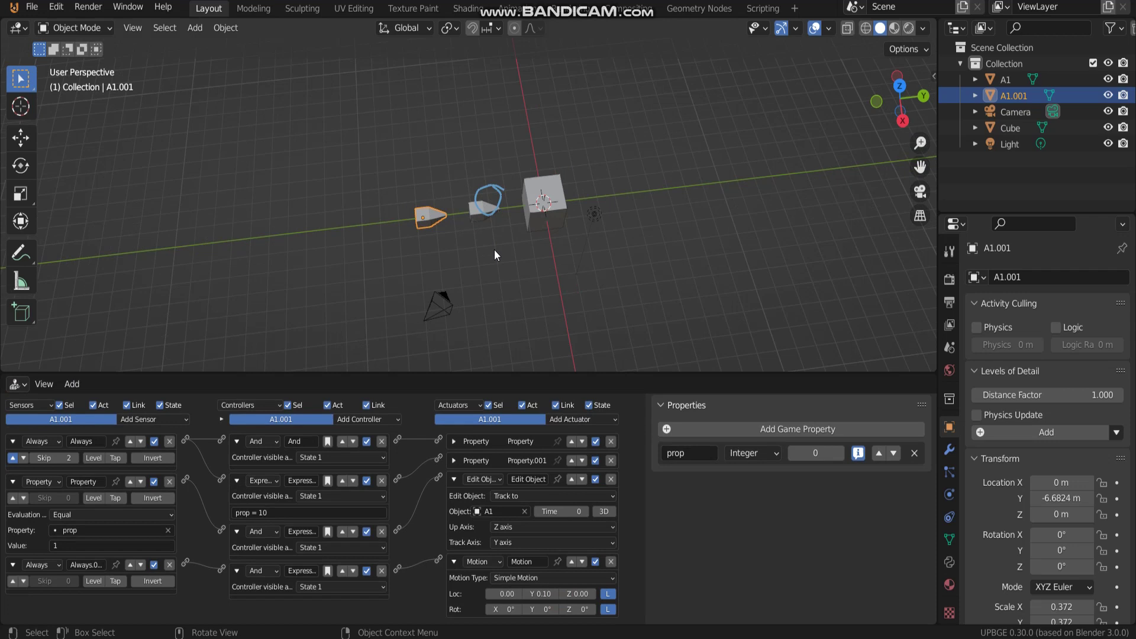
pyautogui.press('p')
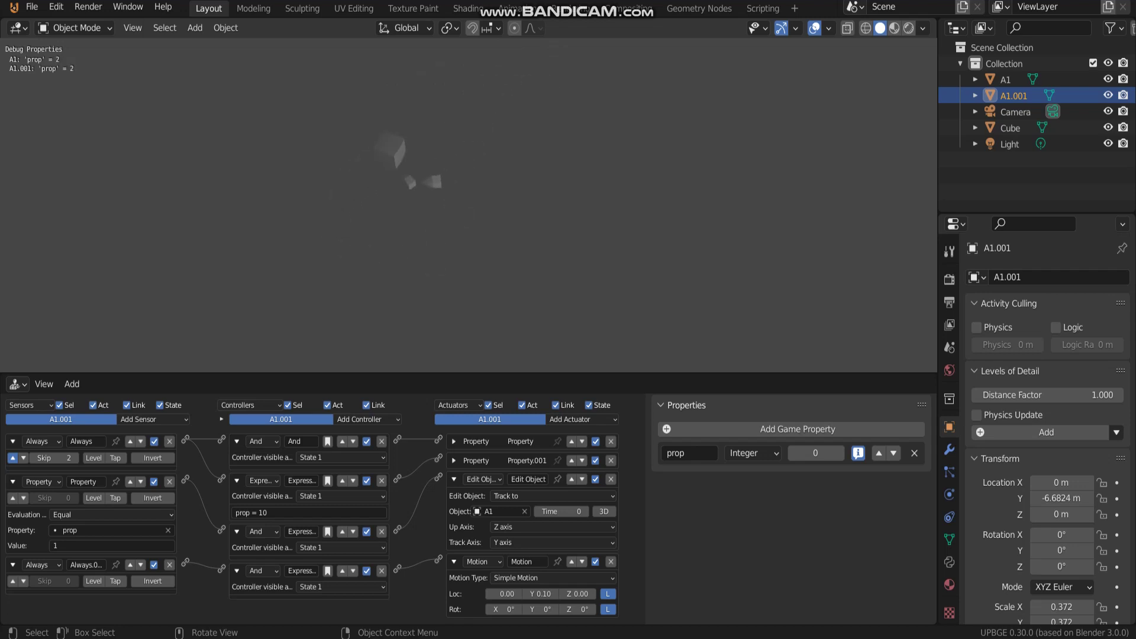
pyautogui.press('Escape')
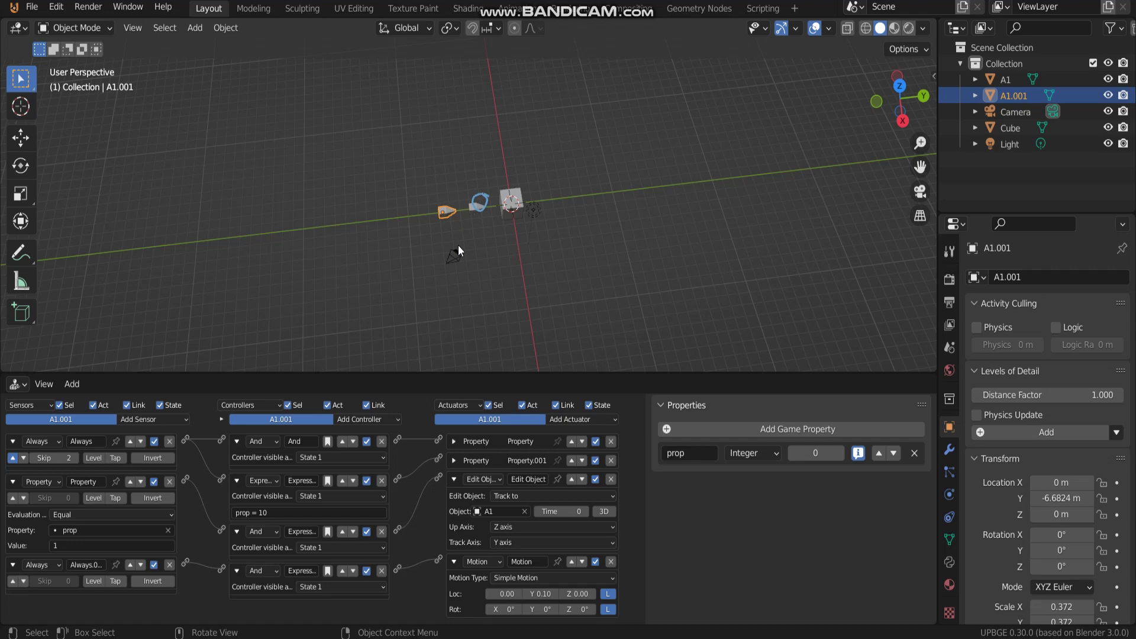
# Step: Duplicate A1.001 about 2.8 m backward along the Y axis and set the copy's Track to target to A1.001
pyautogui.moveTo(458, 245); pyautogui.dragTo(492, 214, button='middle')
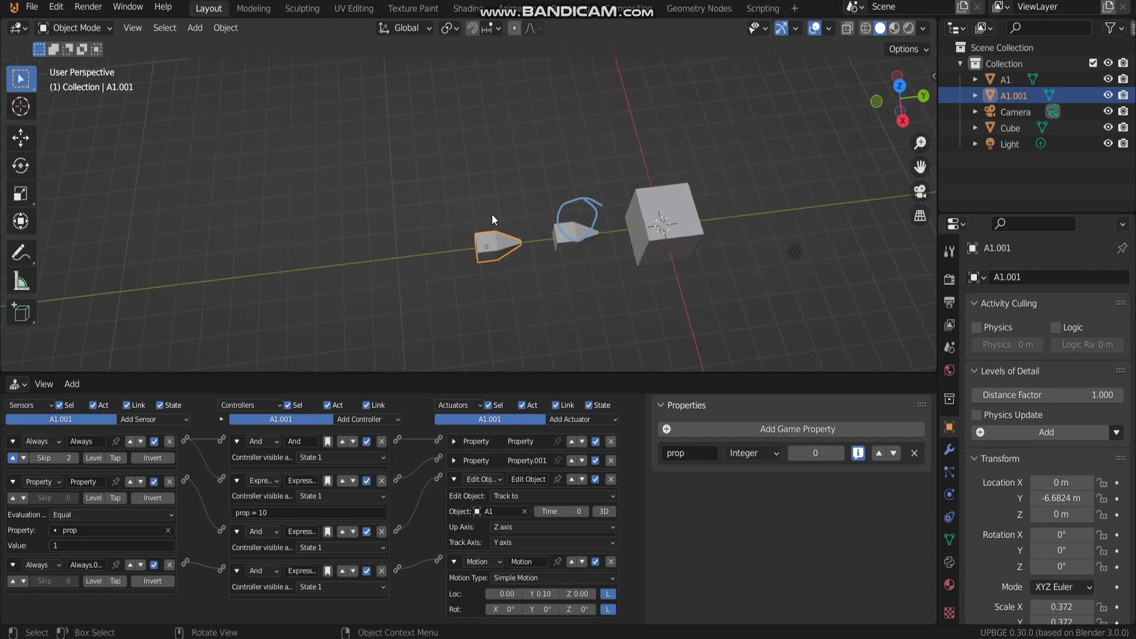
pyautogui.scroll(3, 488, 200)
pyautogui.hotkey('shift', 'd')
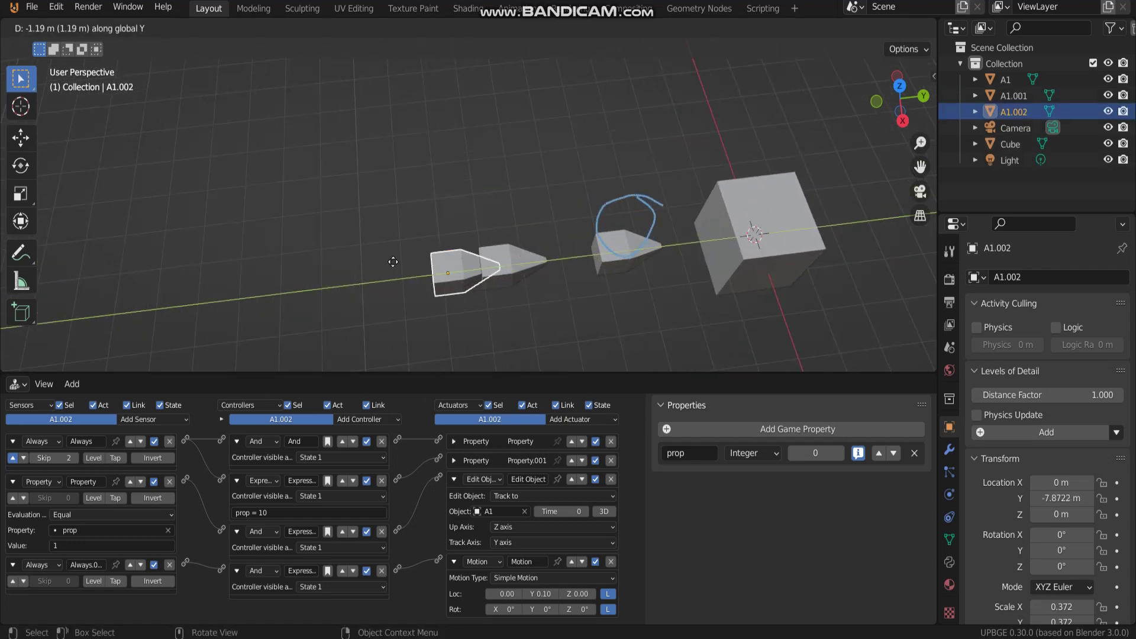
pyautogui.click(391, 274)
pyautogui.click(389, 268)
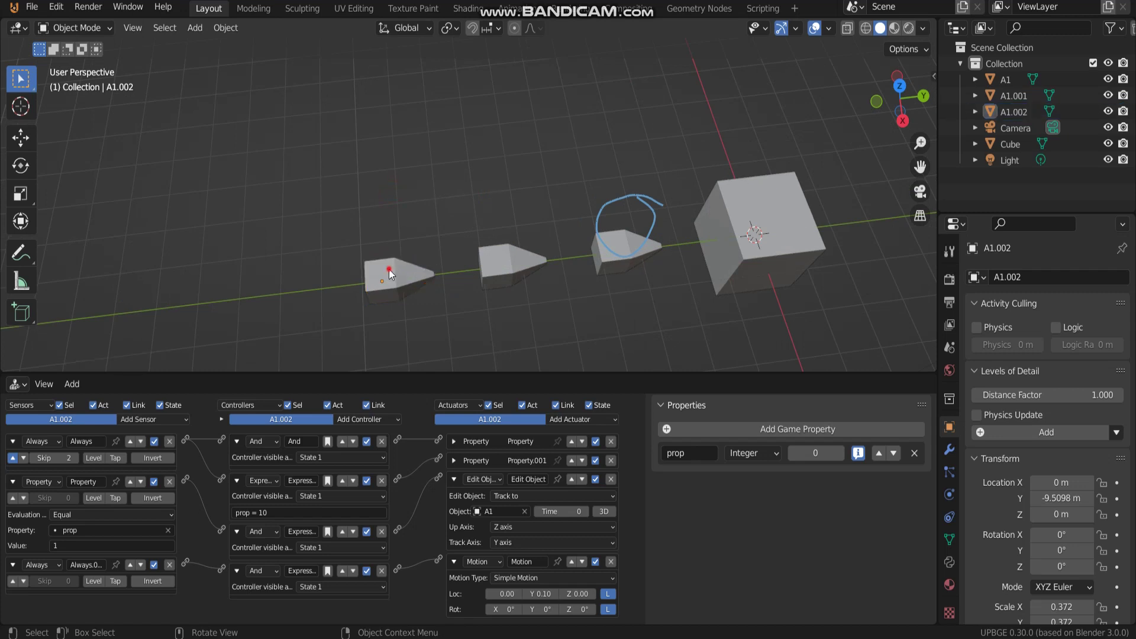
pyautogui.click(524, 511)
pyautogui.click(525, 511)
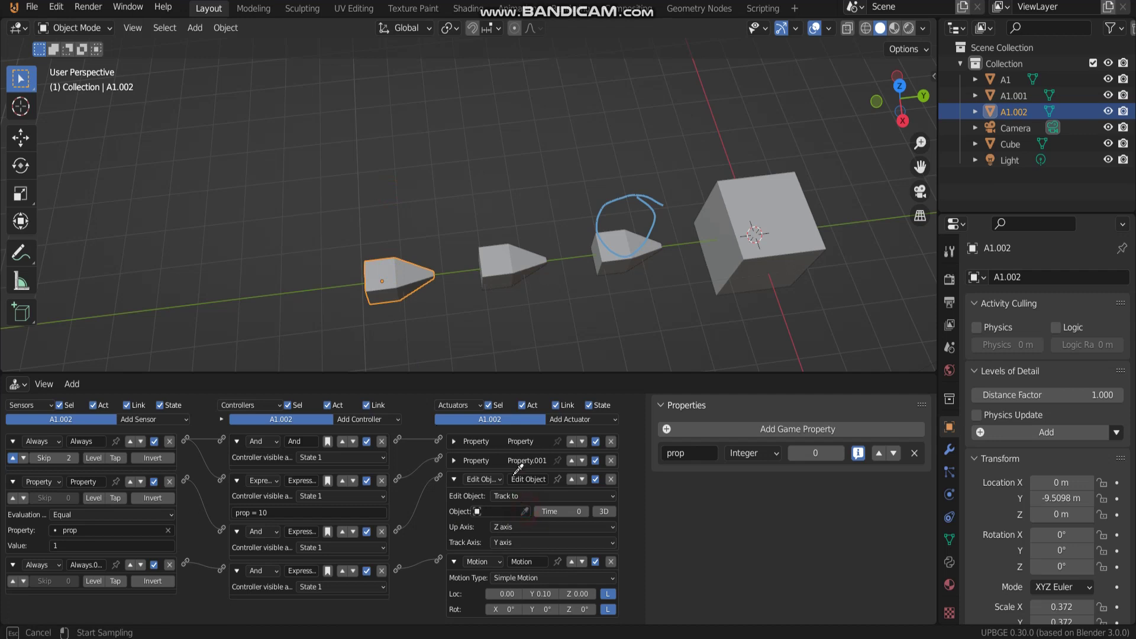
pyautogui.click(505, 257)
# Step: Duplicate A1.002 about 3.2 m backward along the Y axis and set the copy's Track to target to A1.002
pyautogui.scroll(1, 389, 233)
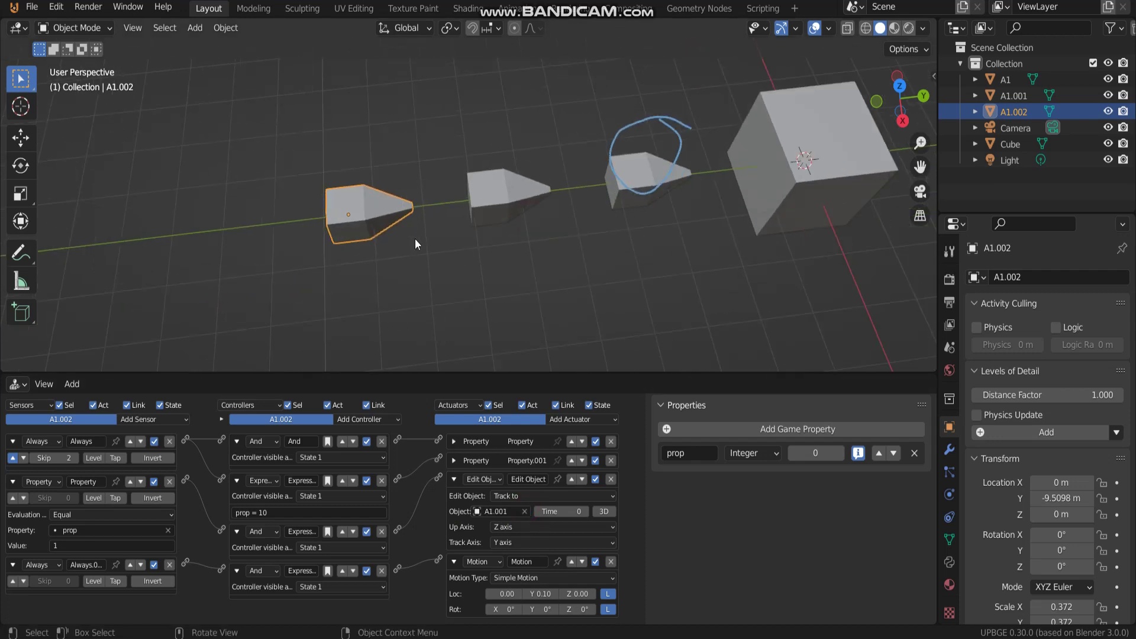
pyautogui.keyDown('shift'); pyautogui.moveTo(431, 252); pyautogui.dragTo(530, 251, button='middle'); pyautogui.keyUp('shift')
pyautogui.hotkey('shift', 'd')
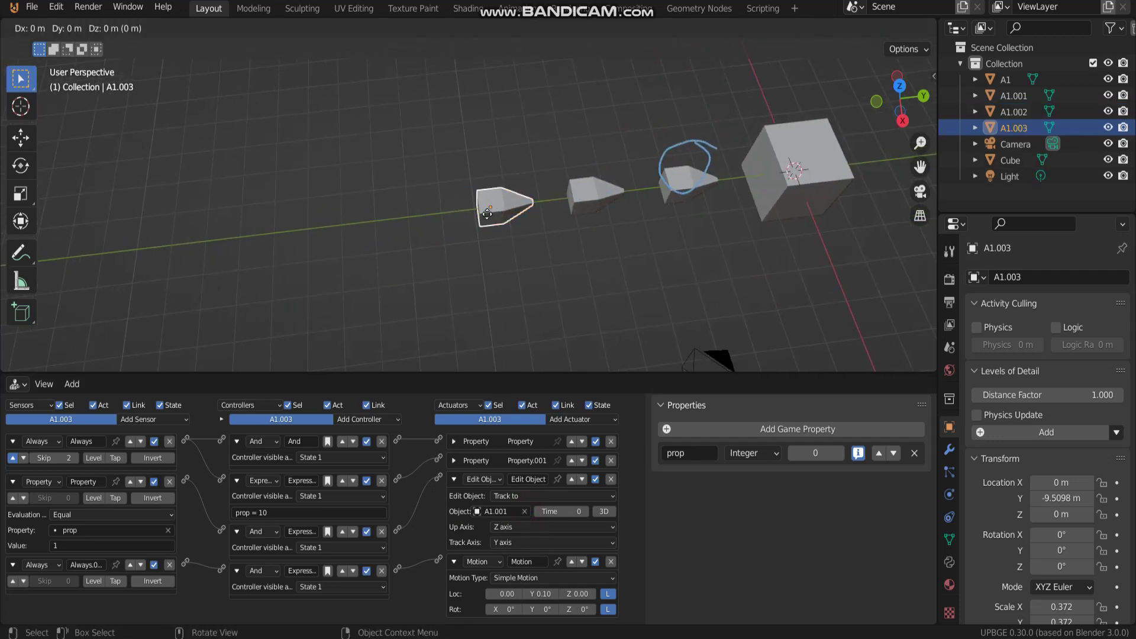
pyautogui.press('y')
pyautogui.click(475, 464)
pyautogui.click(523, 511)
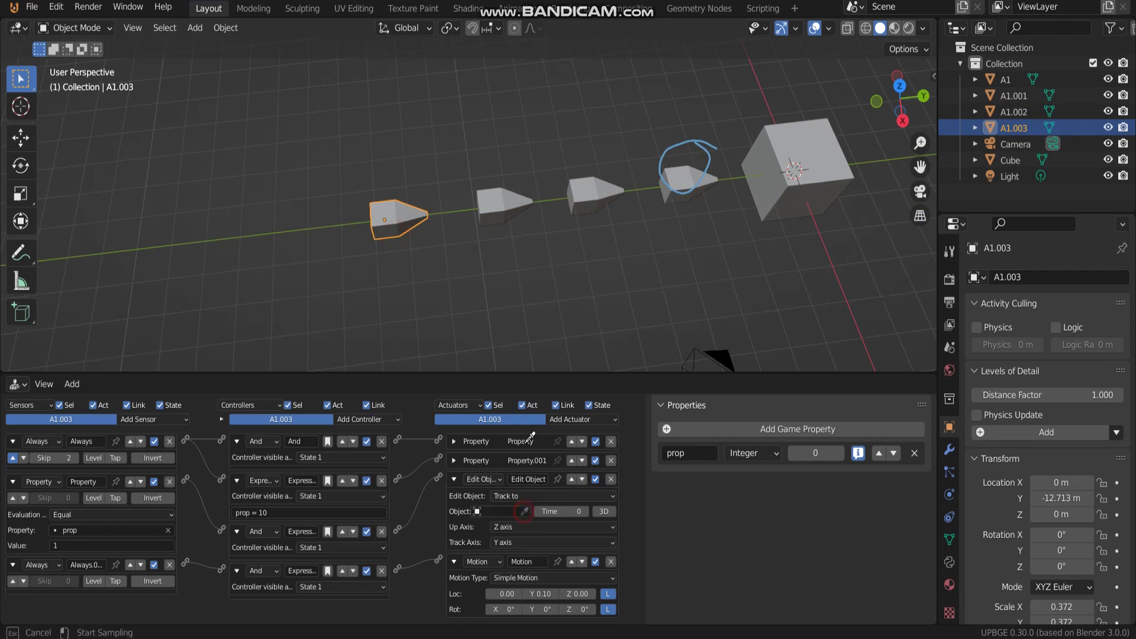
pyautogui.click(494, 220)
# Step: Duplicate A1.003 about 3.4 m backward along the Y axis and set the copy's Track to target to A1.003
pyautogui.scroll(-3, 422, 313)
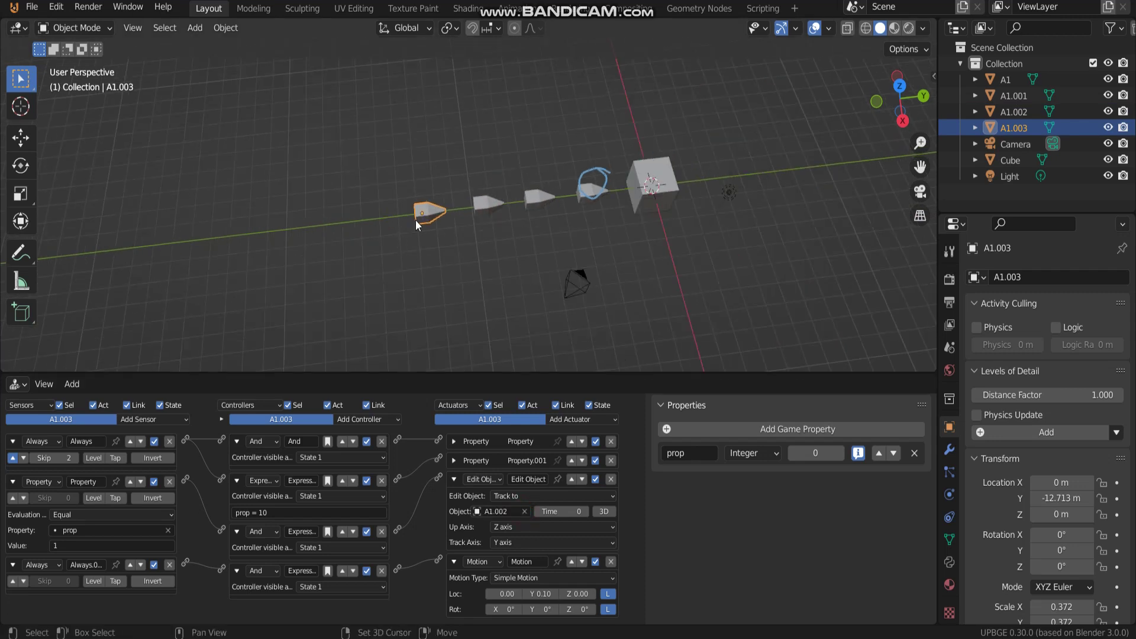
pyautogui.hotkey('shift', 'd')
pyautogui.press('y')
pyautogui.click(463, 453)
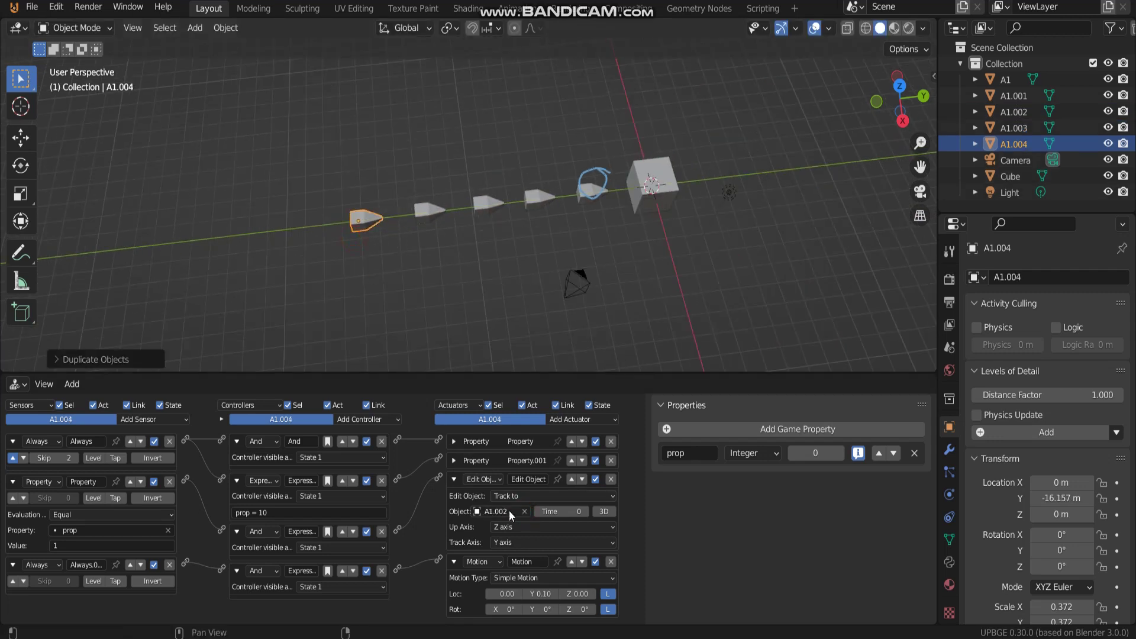
pyautogui.click(524, 511)
pyautogui.click(524, 512)
pyautogui.click(432, 213)
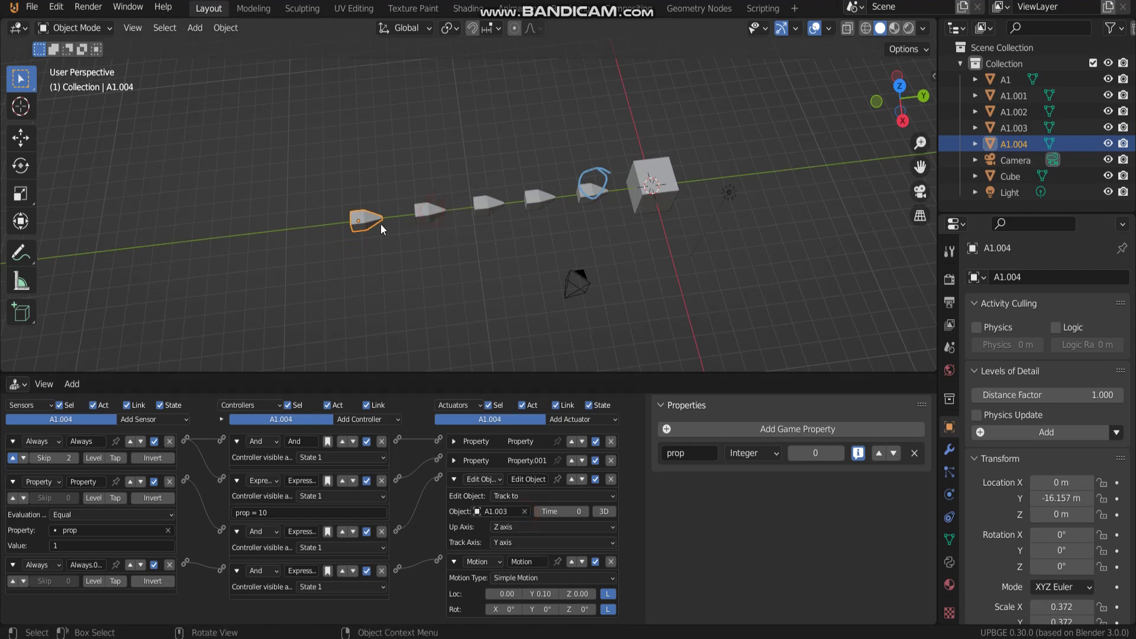
# Step: Move A1.004 about 0.5 m along the Y axis, closer to the pointed object in front of it
pyautogui.press('g')
pyautogui.press('y')
pyautogui.click(423, 228)
# Step: Duplicate A1.004 along the Y axis, set the copy's Track to target to A1.004, and place it about 3.05 m behind
pyautogui.scroll(5, 424, 228)
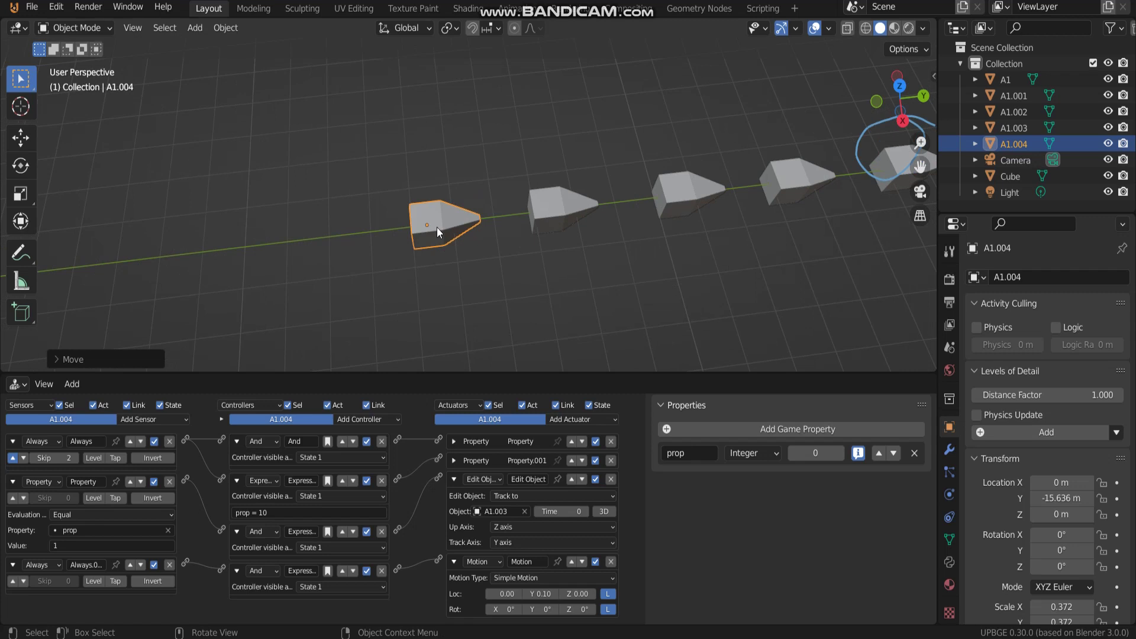
pyautogui.scroll(-1, 459, 257)
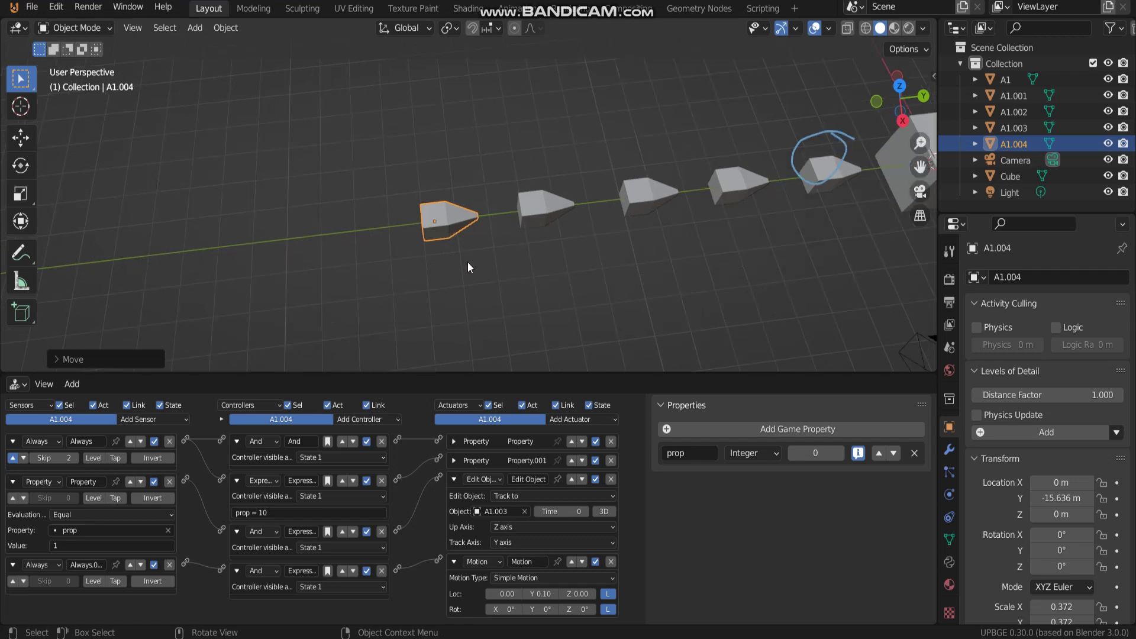
pyautogui.hotkey('shift', 'd')
pyautogui.press('y')
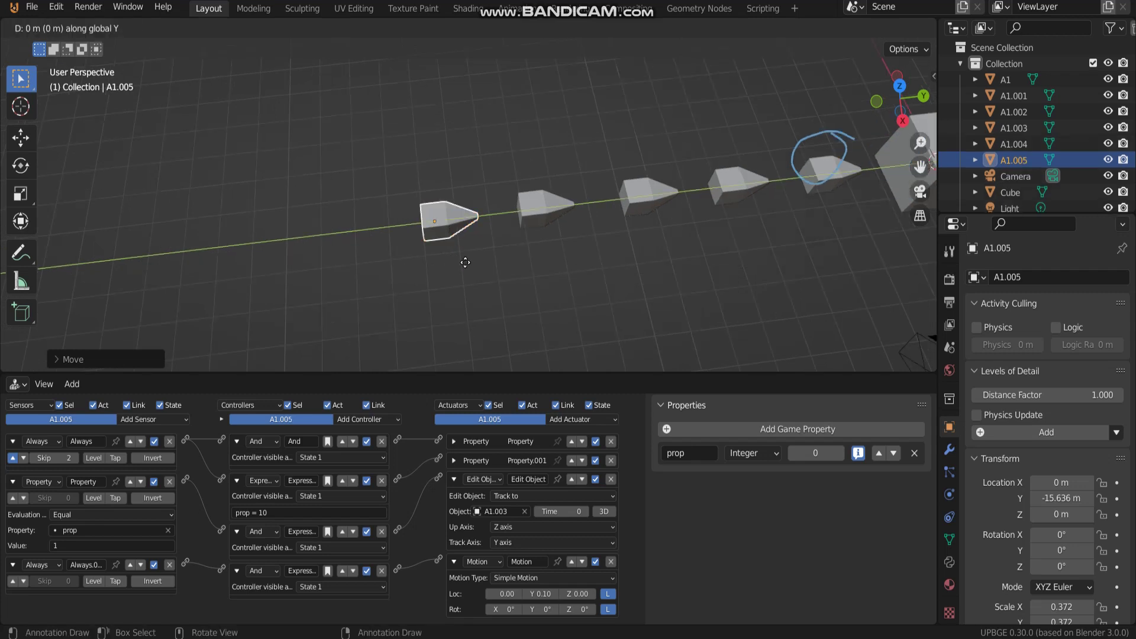
pyautogui.click(354, 275)
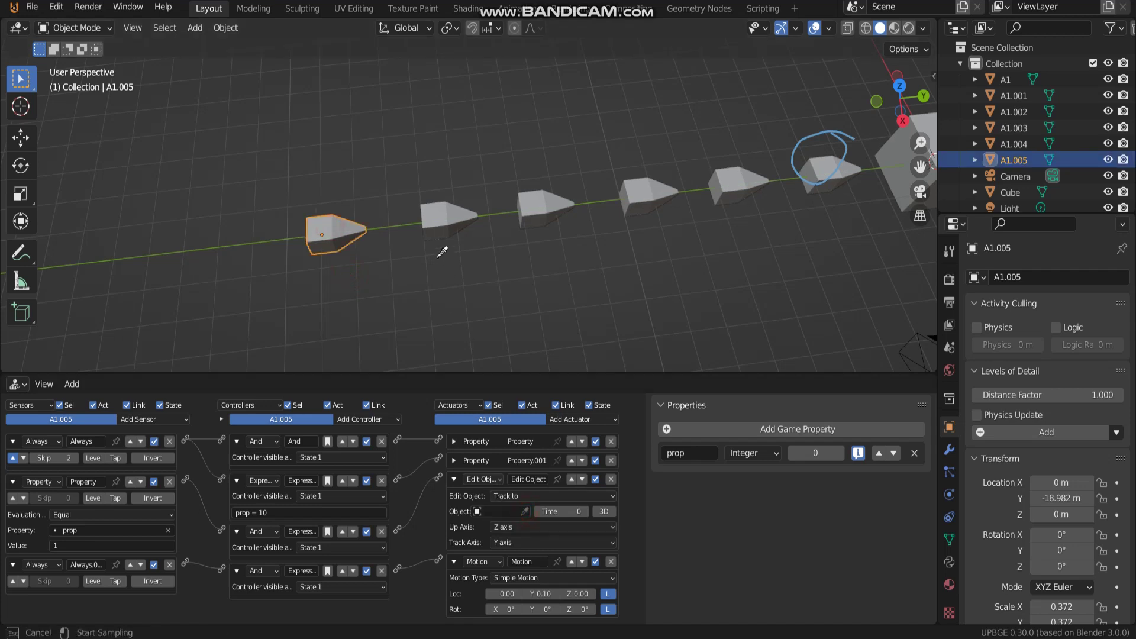
pyautogui.click(433, 208)
pyautogui.moveTo(335, 256); pyautogui.dragTo(361, 264)
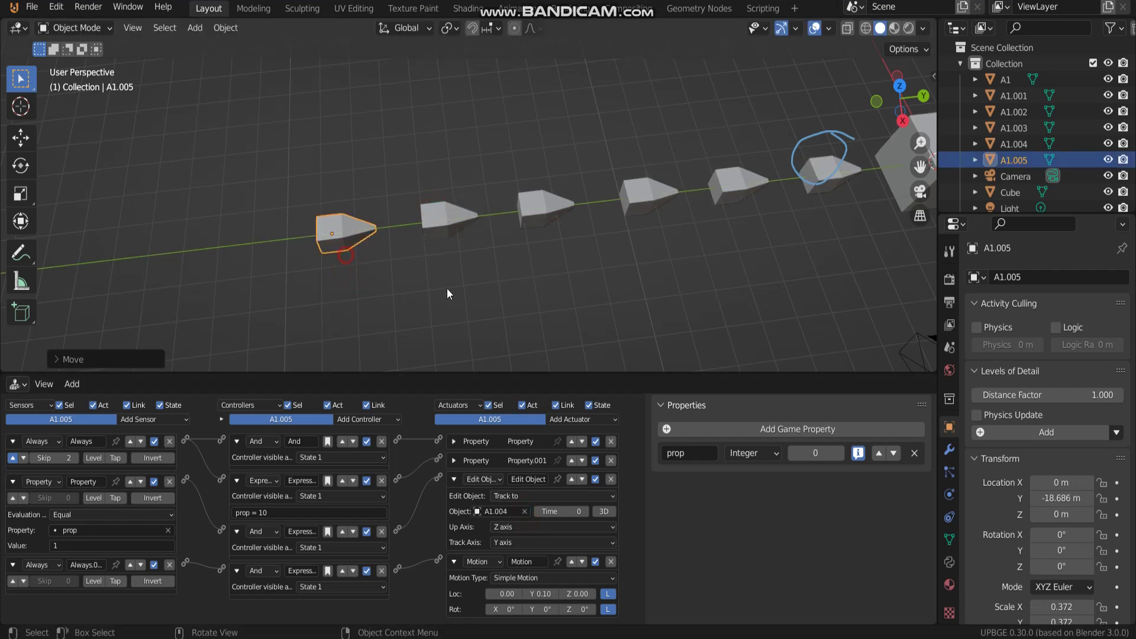
# Step: Run the game to test the trail of six pointed objects behind the cube, and stop it
pyautogui.scroll(-5, 486, 278)
pyautogui.keyDown('shift'); pyautogui.moveTo(532, 265); pyautogui.dragTo(516, 283, button='middle'); pyautogui.keyUp('shift')
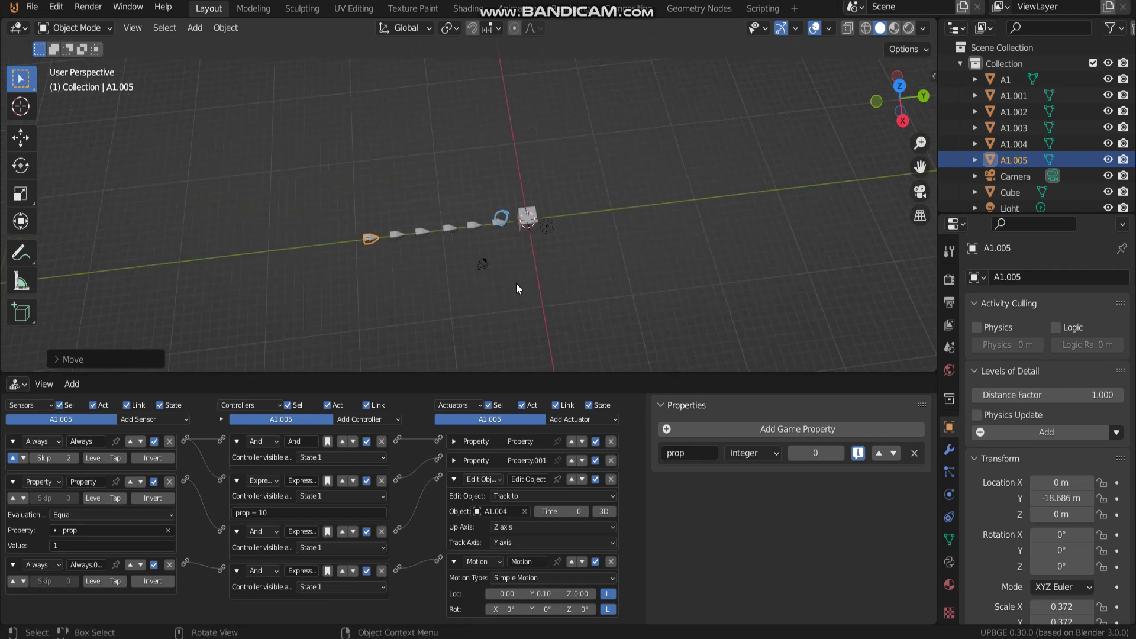
pyautogui.press('p')
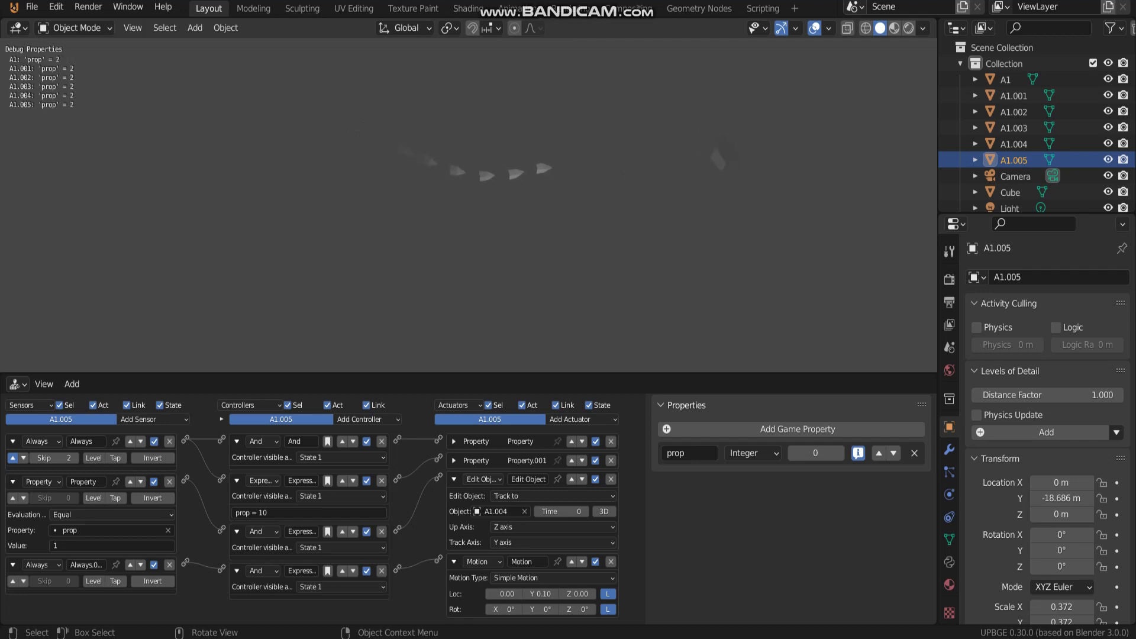
pyautogui.press('Escape')
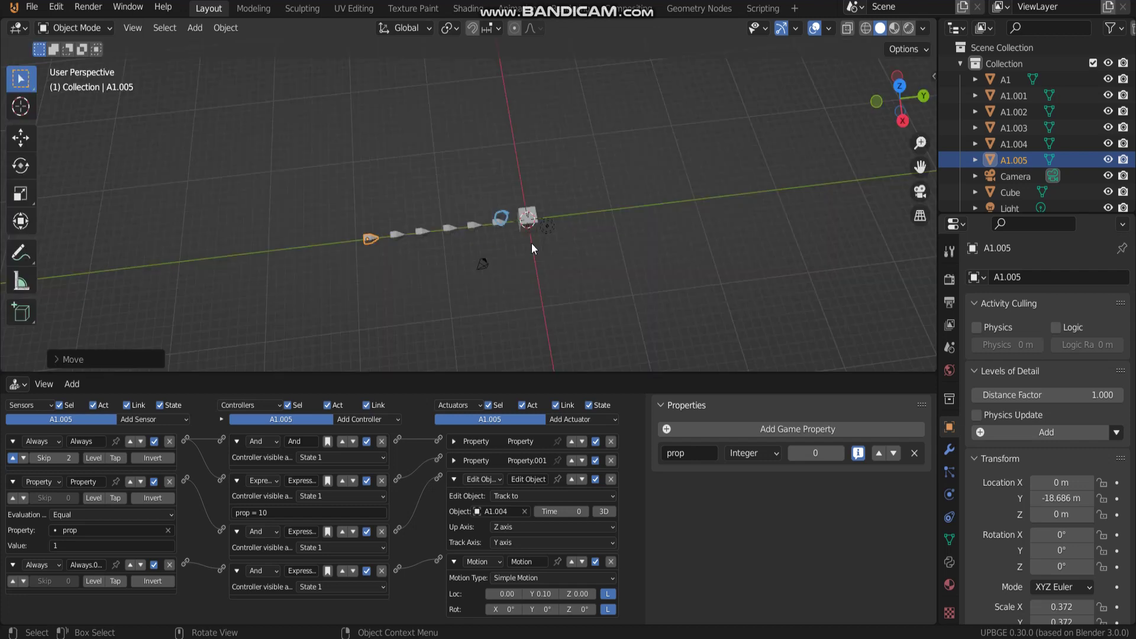
# Step: Select the large cube and set its Motion actuator's Y location to 0.10
pyautogui.click(531, 240)
pyautogui.scroll(4, 539, 248)
pyautogui.keyDown('shift'); pyautogui.moveTo(528, 249); pyautogui.dragTo(467, 243, button='middle'); pyautogui.keyUp('shift')
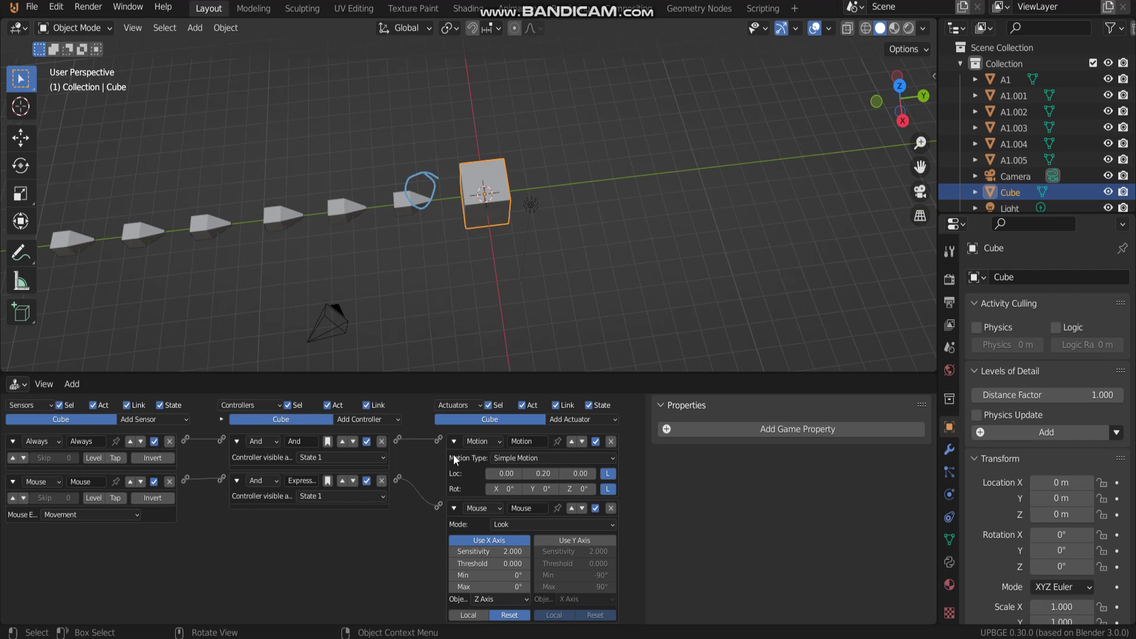
pyautogui.click(527, 473)
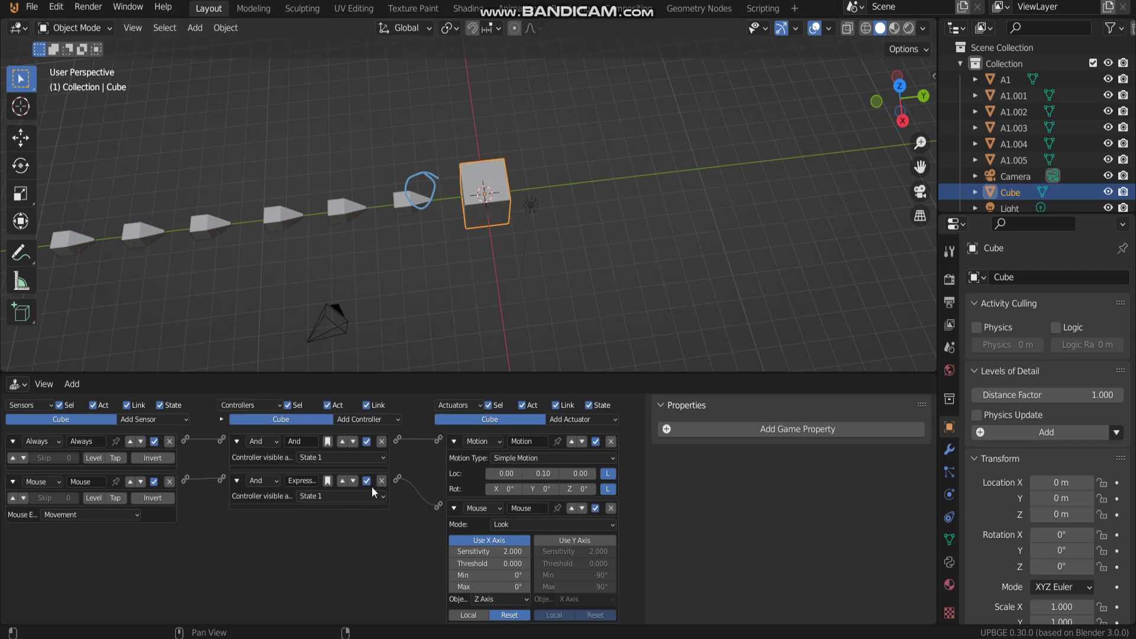
# Step: Run the game to test how the trail follows the slowed cube, and stop it
pyautogui.scroll(-5, 442, 275)
pyautogui.keyDown('shift'); pyautogui.moveTo(442, 275); pyautogui.dragTo(548, 264, button='middle'); pyautogui.keyUp('shift')
pyautogui.press('p')
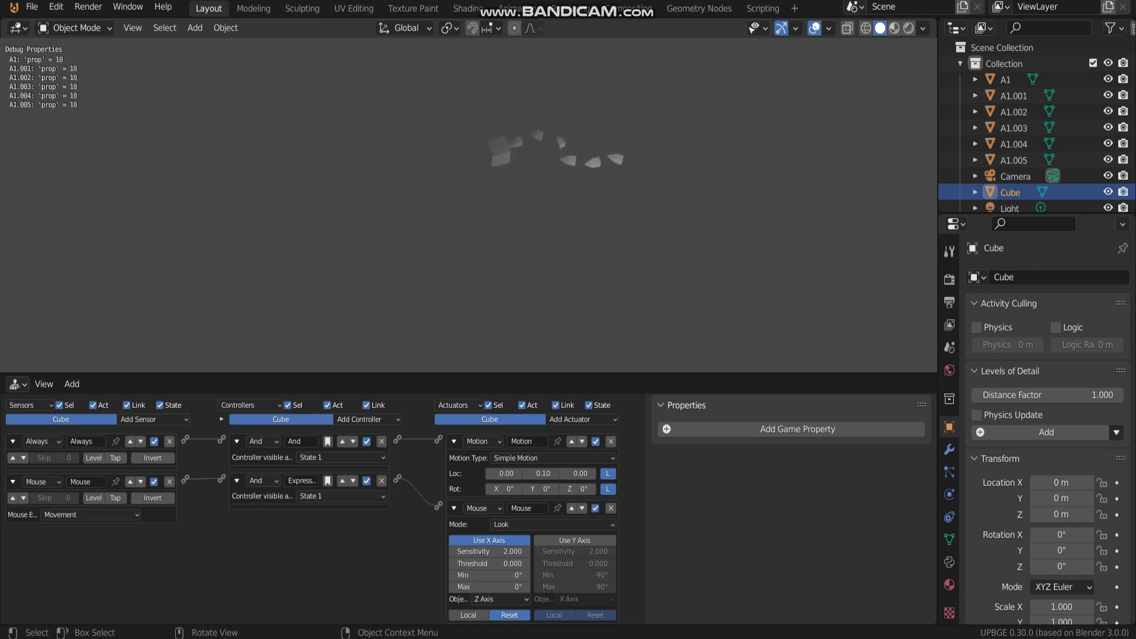
pyautogui.press('Escape')
# Step: Select A1.005 at the end of the trail and duplicate it about 3.1 m backward along the Y axis
pyautogui.keyDown('shift'); pyautogui.moveTo(439, 232); pyautogui.dragTo(615, 148, button='middle'); pyautogui.keyUp('shift')
pyautogui.click(620, 145)
pyautogui.click(620, 144)
pyautogui.keyDown('shift'); pyautogui.moveTo(506, 196); pyautogui.dragTo(427, 236, button='middle'); pyautogui.keyUp('shift')
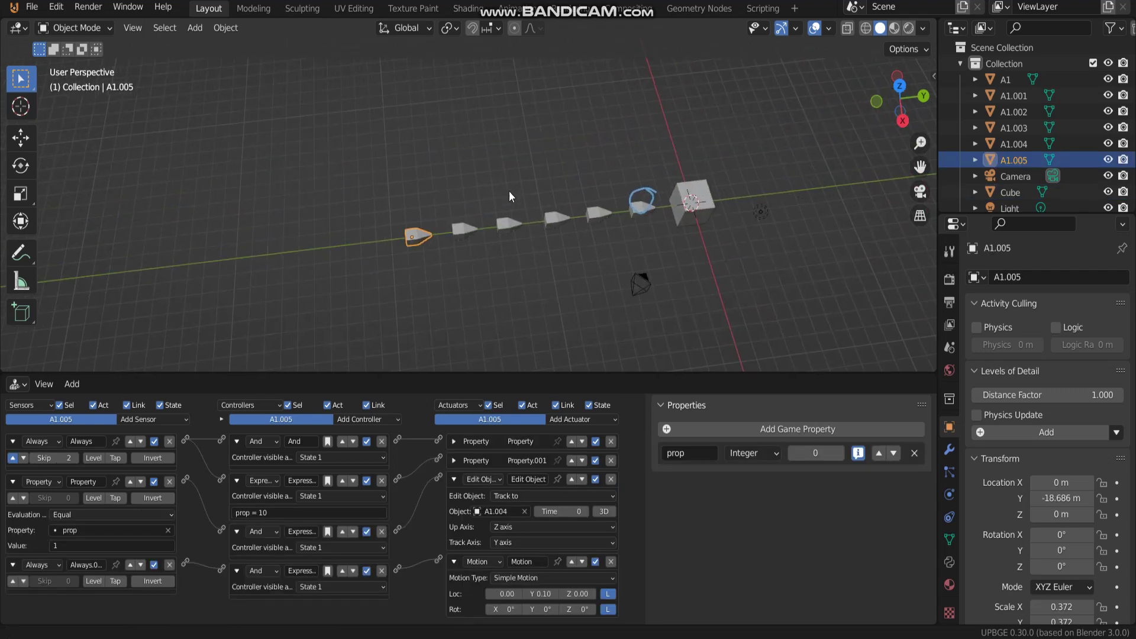
pyautogui.keyDown('shift'); pyautogui.moveTo(509, 190); pyautogui.dragTo(517, 187, button='middle'); pyautogui.keyUp('shift')
pyautogui.scroll(1, 517, 172)
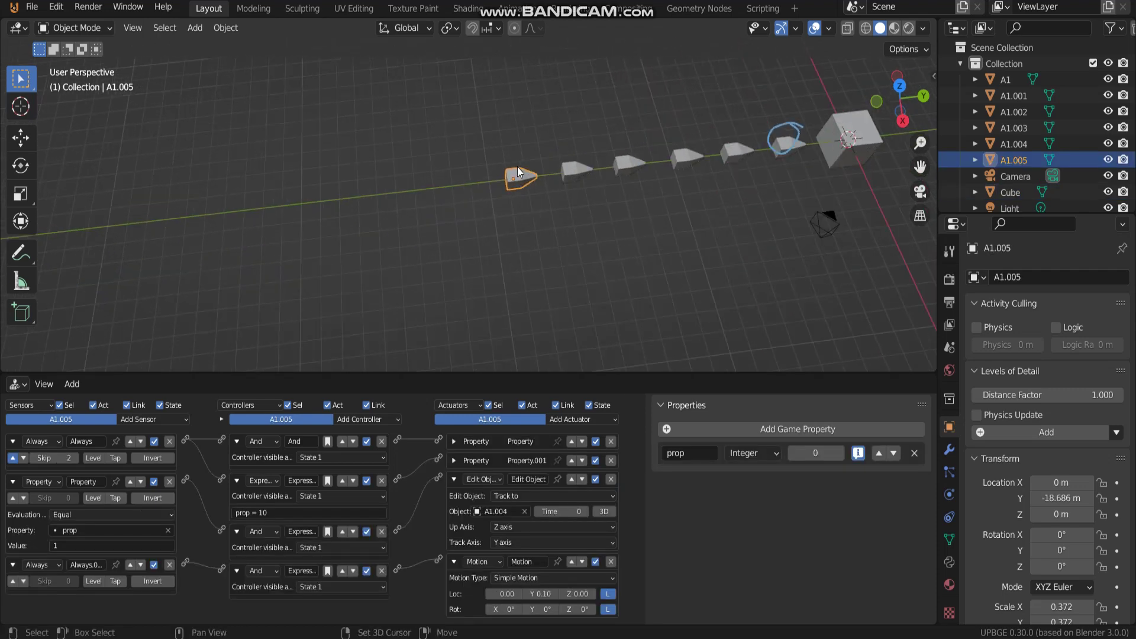
pyautogui.hotkey('shift', 'd')
pyautogui.press('y')
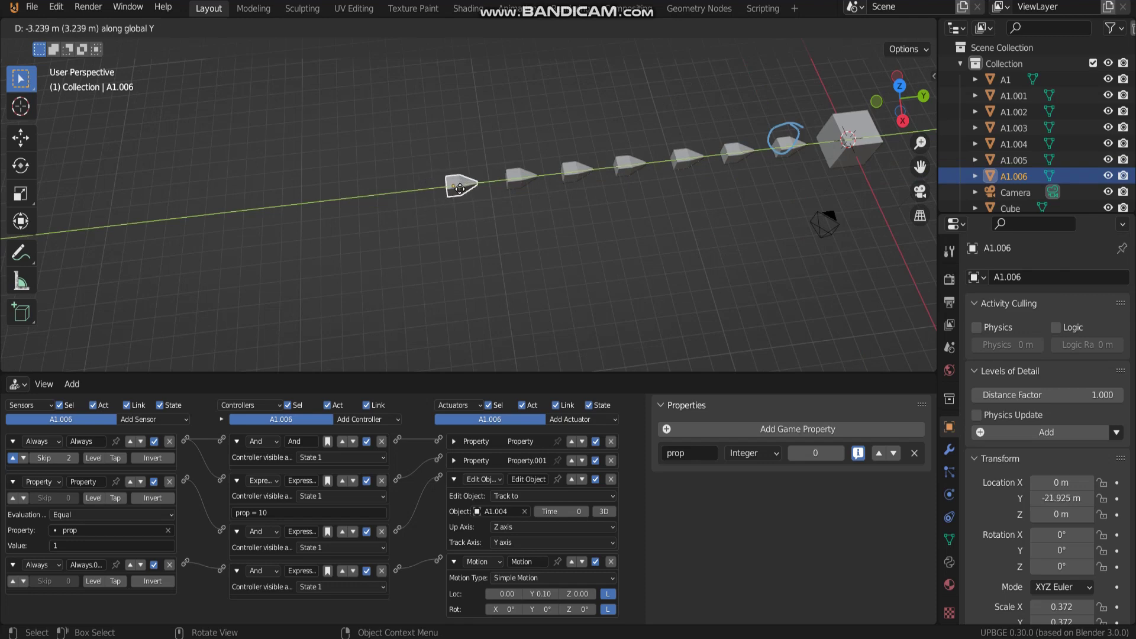
pyautogui.click(461, 188)
# Step: Replace the Track to target of the new last pointed object with A1.005
pyautogui.keyDown('shift'); pyautogui.moveTo(461, 188); pyautogui.dragTo(605, 221, button='middle'); pyautogui.keyUp('shift')
pyautogui.click(524, 511)
pyautogui.click(559, 181)
# Step: Duplicate A1.006 about 3.6 m backward along the Y axis and set the copy's Track to target to A1.006
pyautogui.hotkey('shift', 'd')
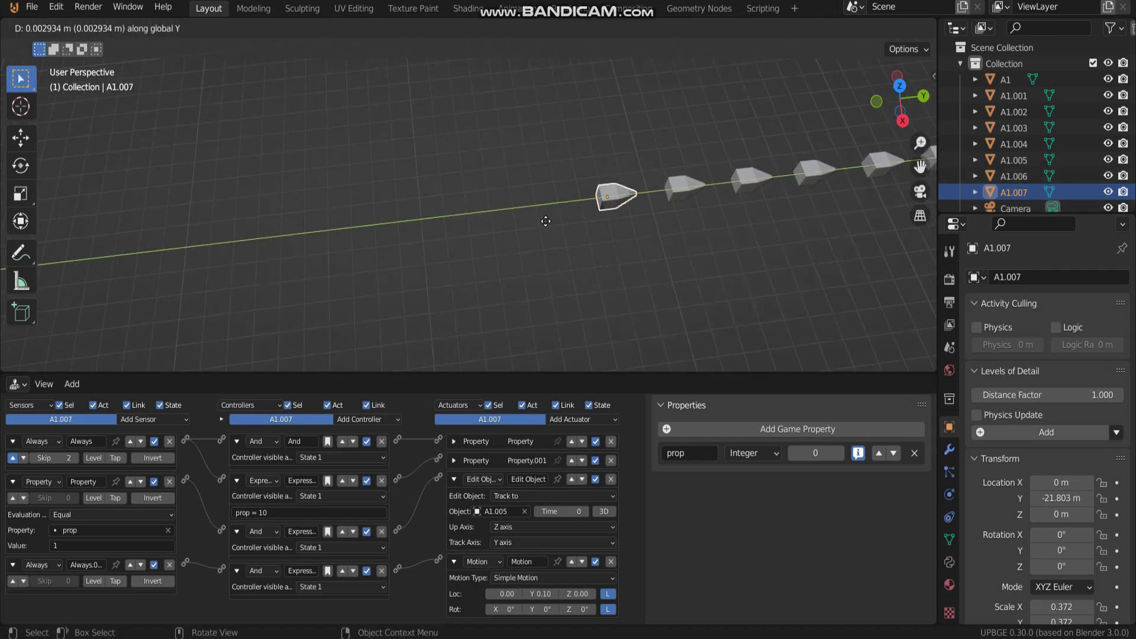
pyautogui.click(532, 226)
pyautogui.keyDown('shift'); pyautogui.moveTo(533, 225); pyautogui.dragTo(474, 249, button='middle'); pyautogui.keyUp('shift')
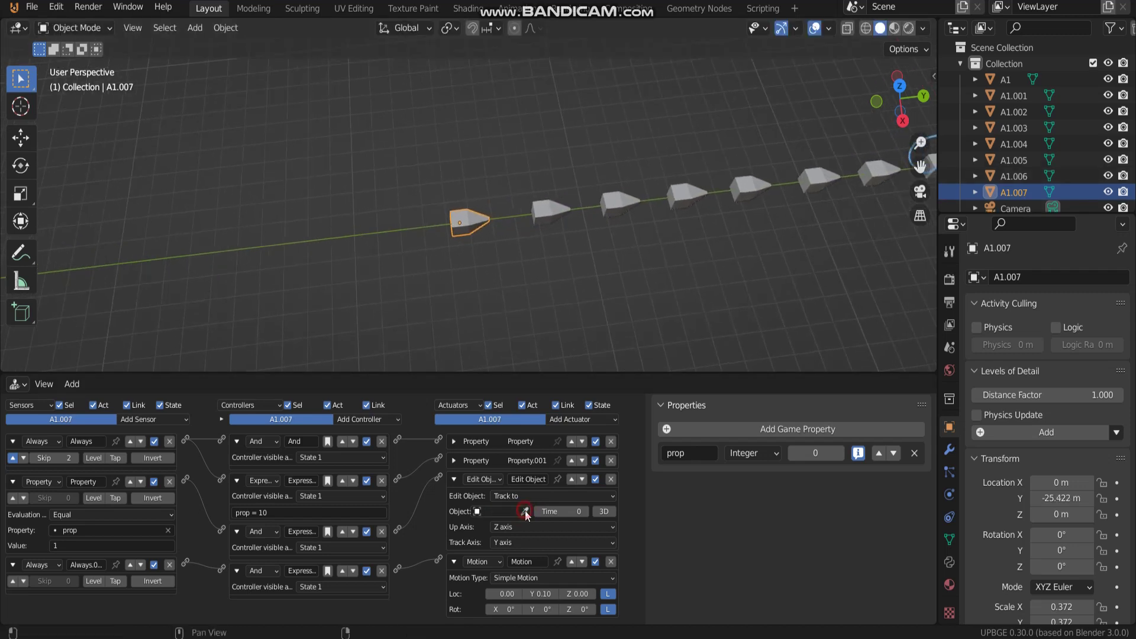
pyautogui.click(524, 510)
pyautogui.click(524, 510)
pyautogui.click(542, 215)
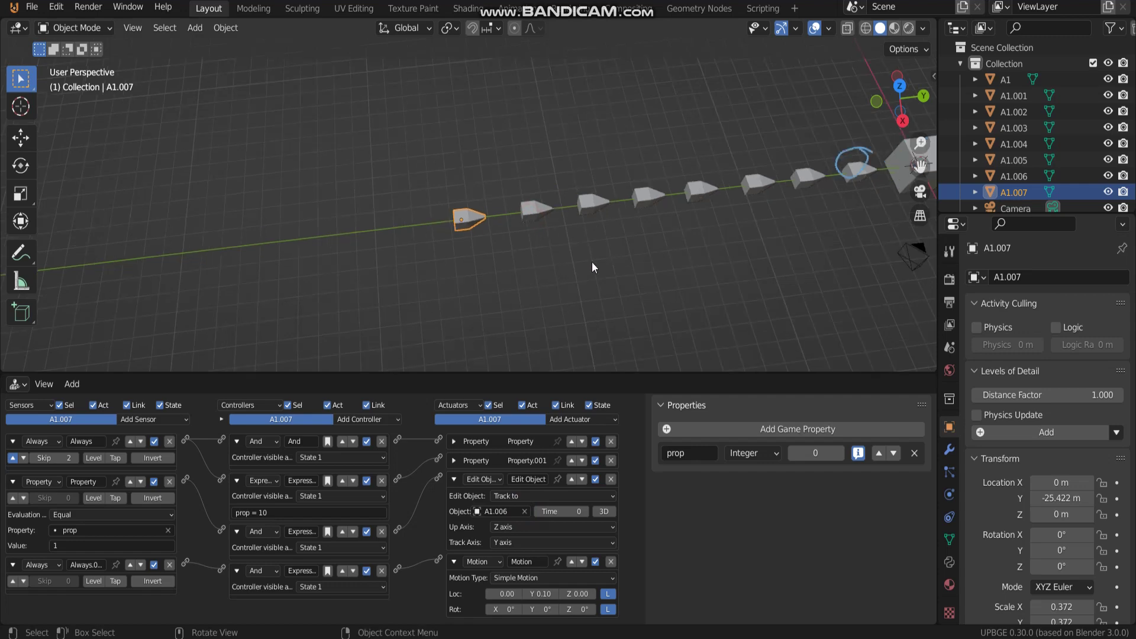
# Step: Run the game to test the trail of eight pointed objects following the cube
pyautogui.keyDown('shift'); pyautogui.moveTo(592, 262); pyautogui.dragTo(503, 227, button='middle'); pyautogui.keyUp('shift')
pyautogui.scroll(-3, 488, 257)
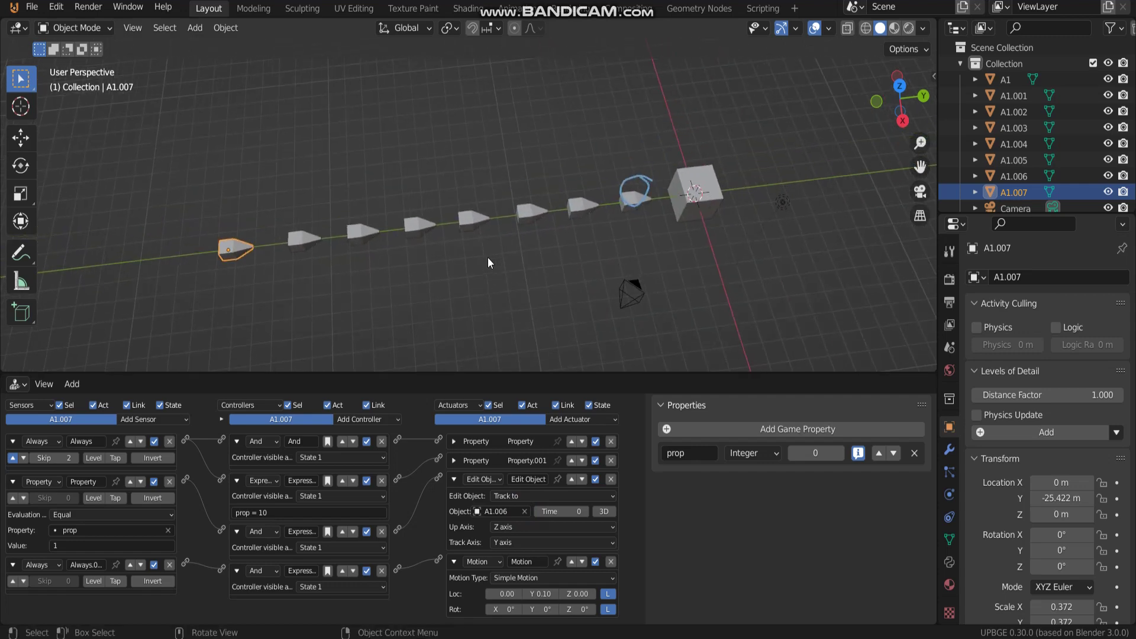
pyautogui.press('p')
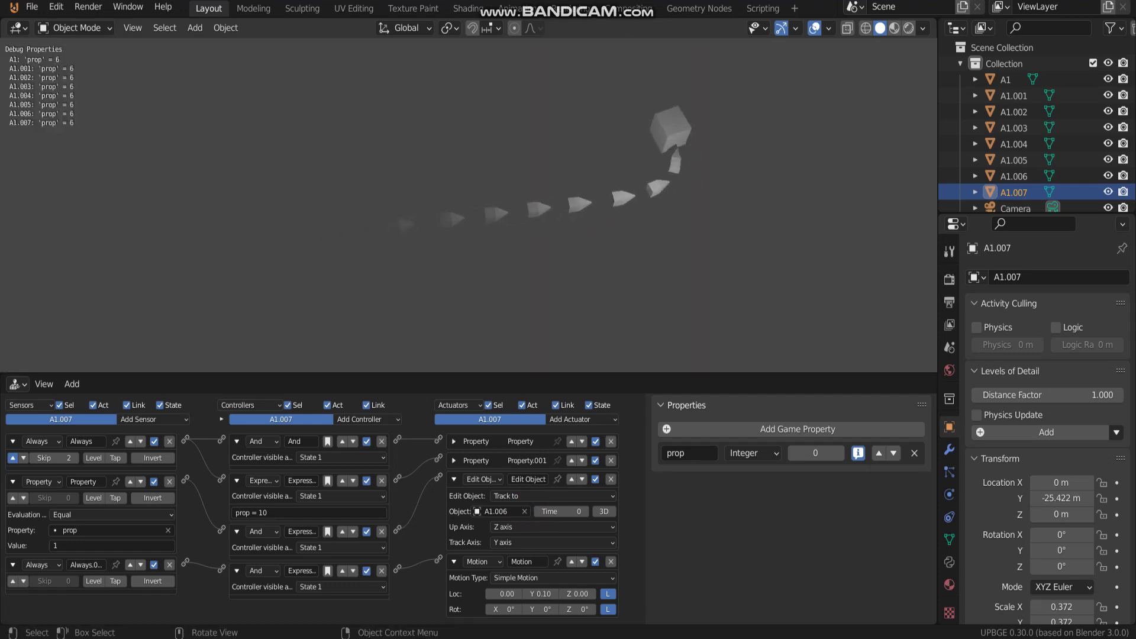